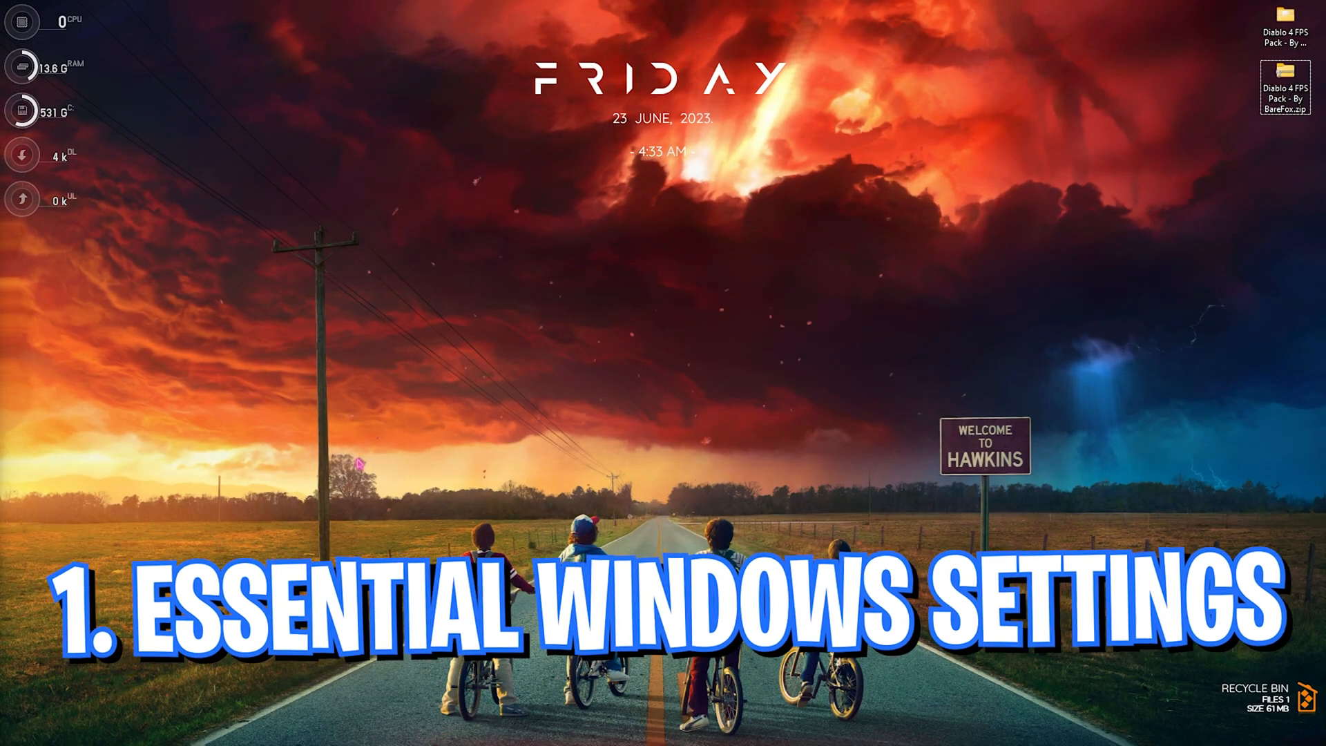
- Launch Windows Settings and go to Gaming > Game Mode
{"action": "key", "text": "super"}
{"action": "type", "text": "settings"}
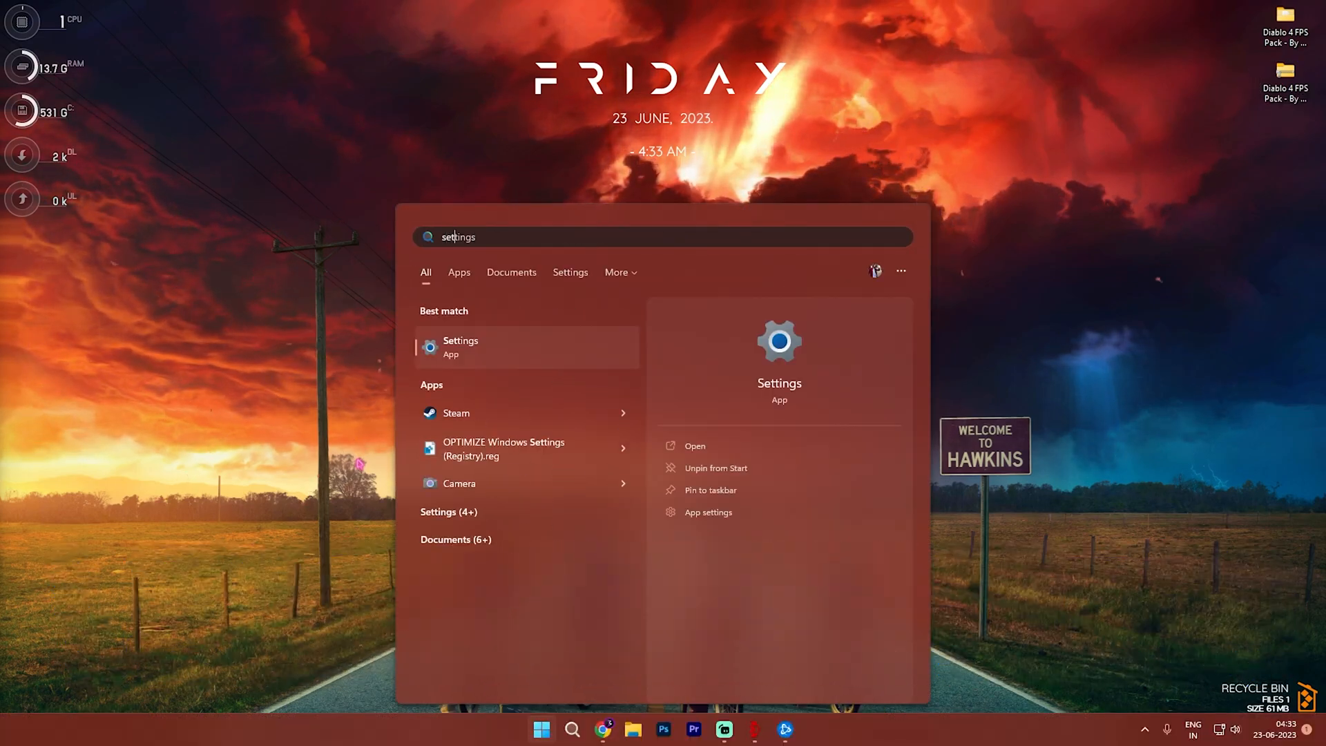
{"action": "key", "text": "Return"}
{"action": "left_click", "coordinate": [58, 341]}
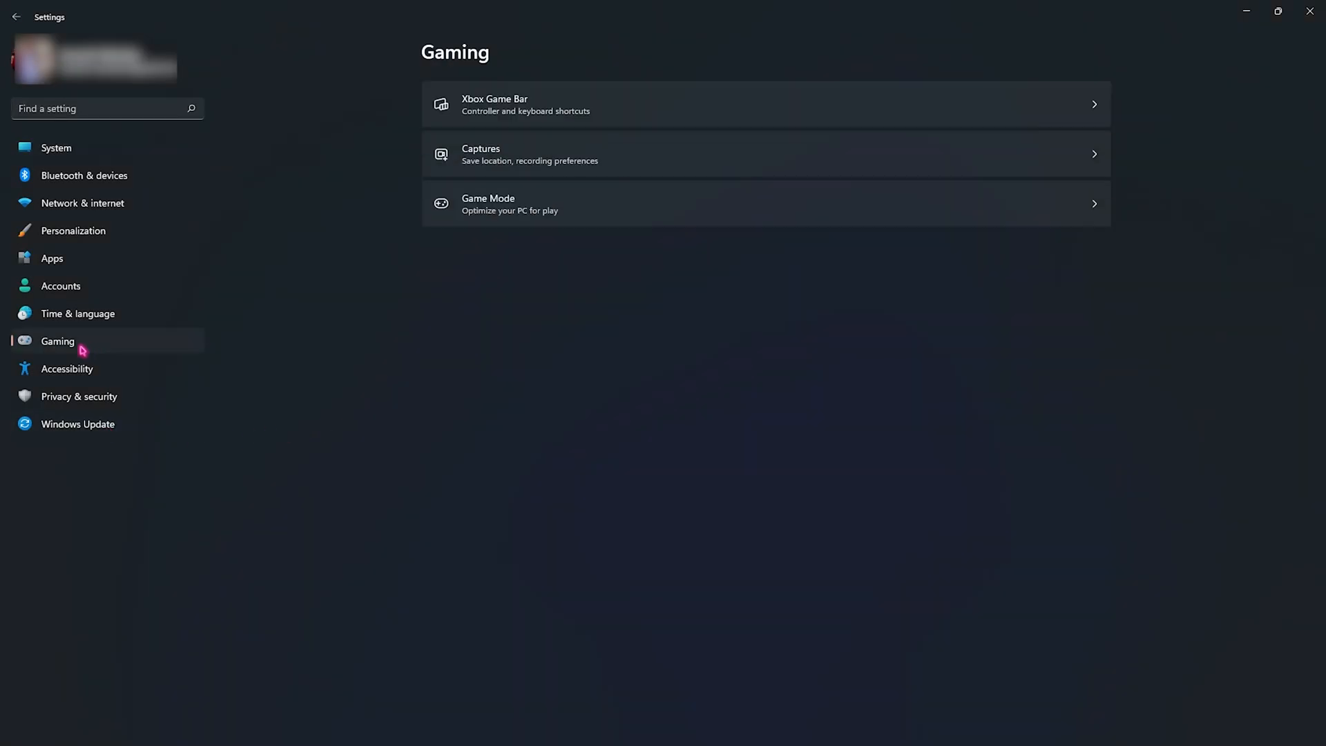
{"action": "left_click", "coordinate": [543, 215]}
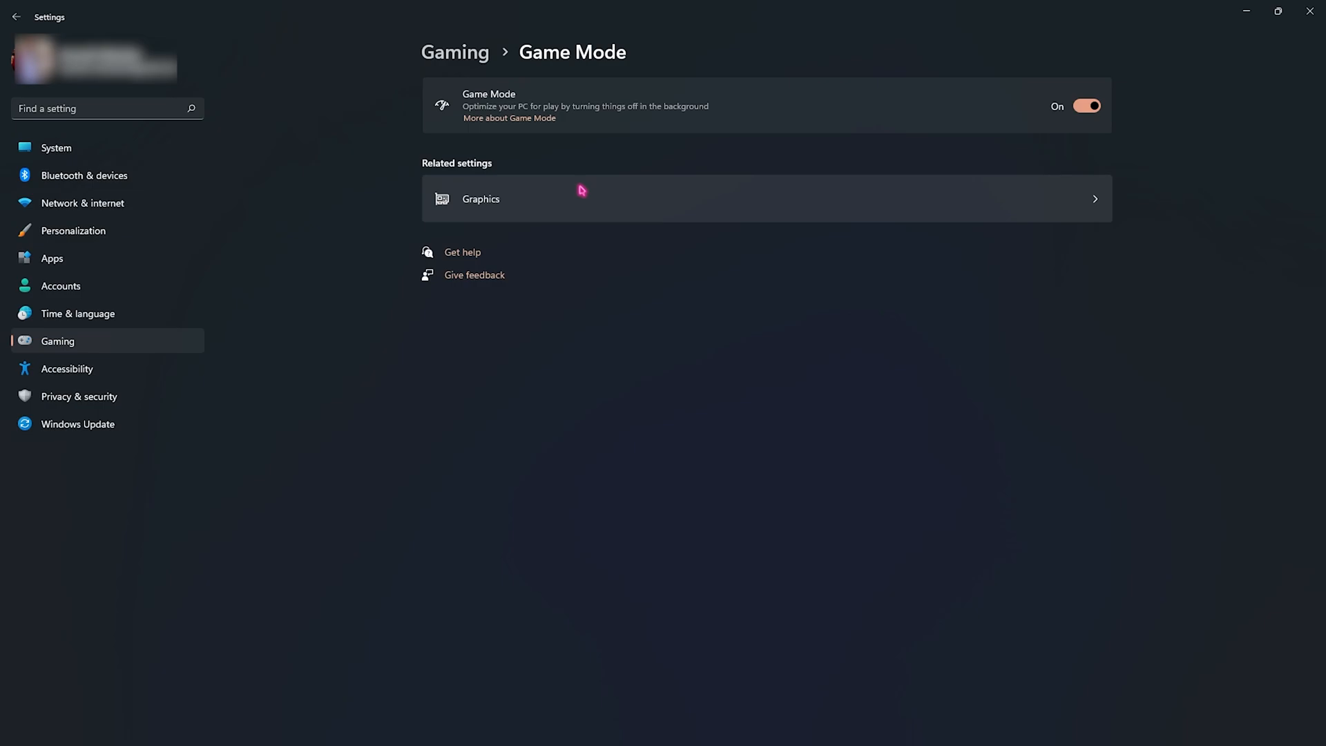
- Check the default graphics settings toggles are on, then return to the Graphics page
{"action": "left_click", "coordinate": [519, 202]}
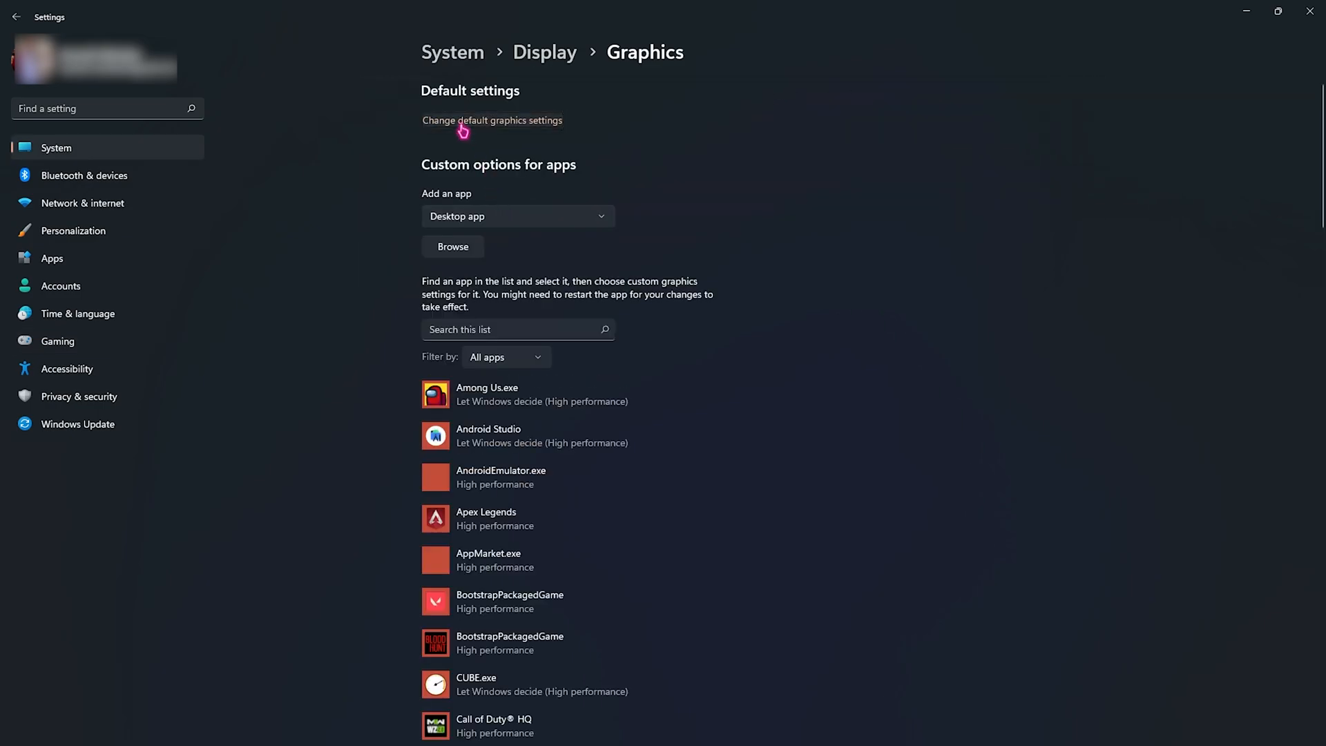
{"action": "left_click", "coordinate": [463, 125]}
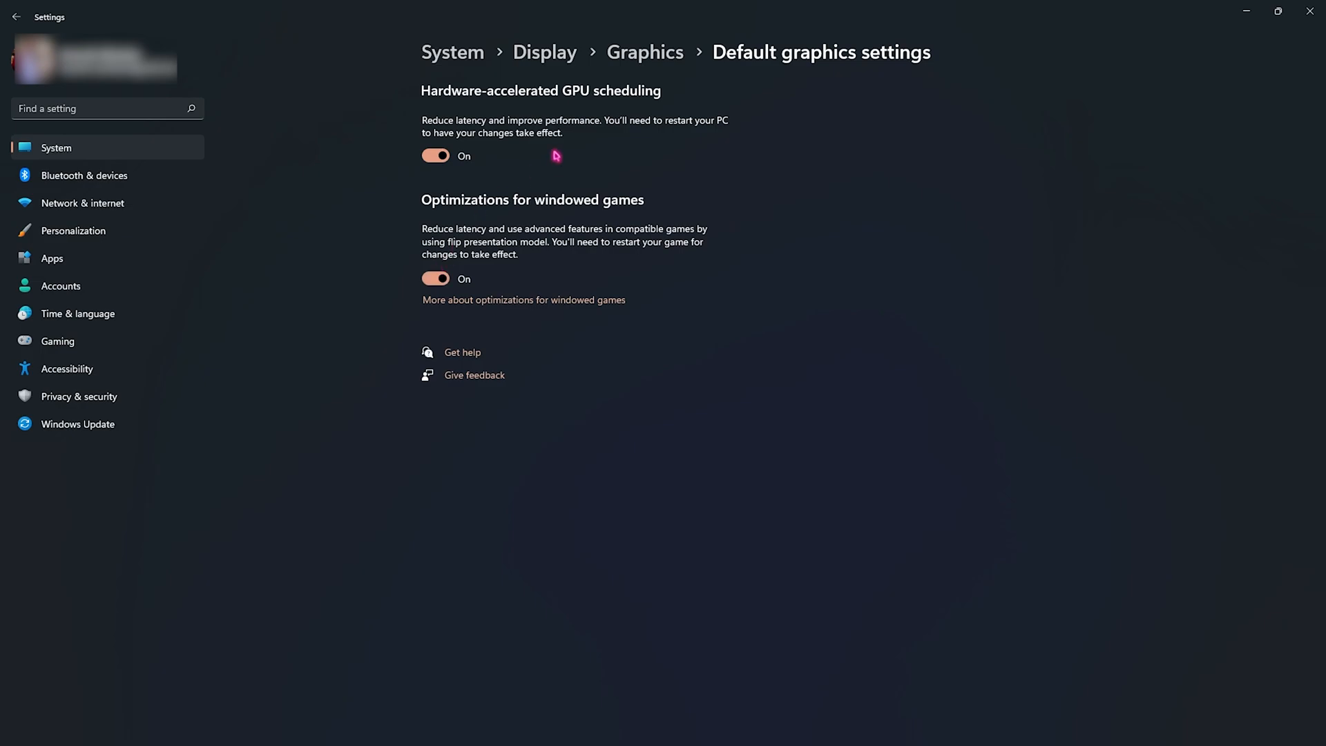
{"action": "left_click", "coordinate": [650, 55]}
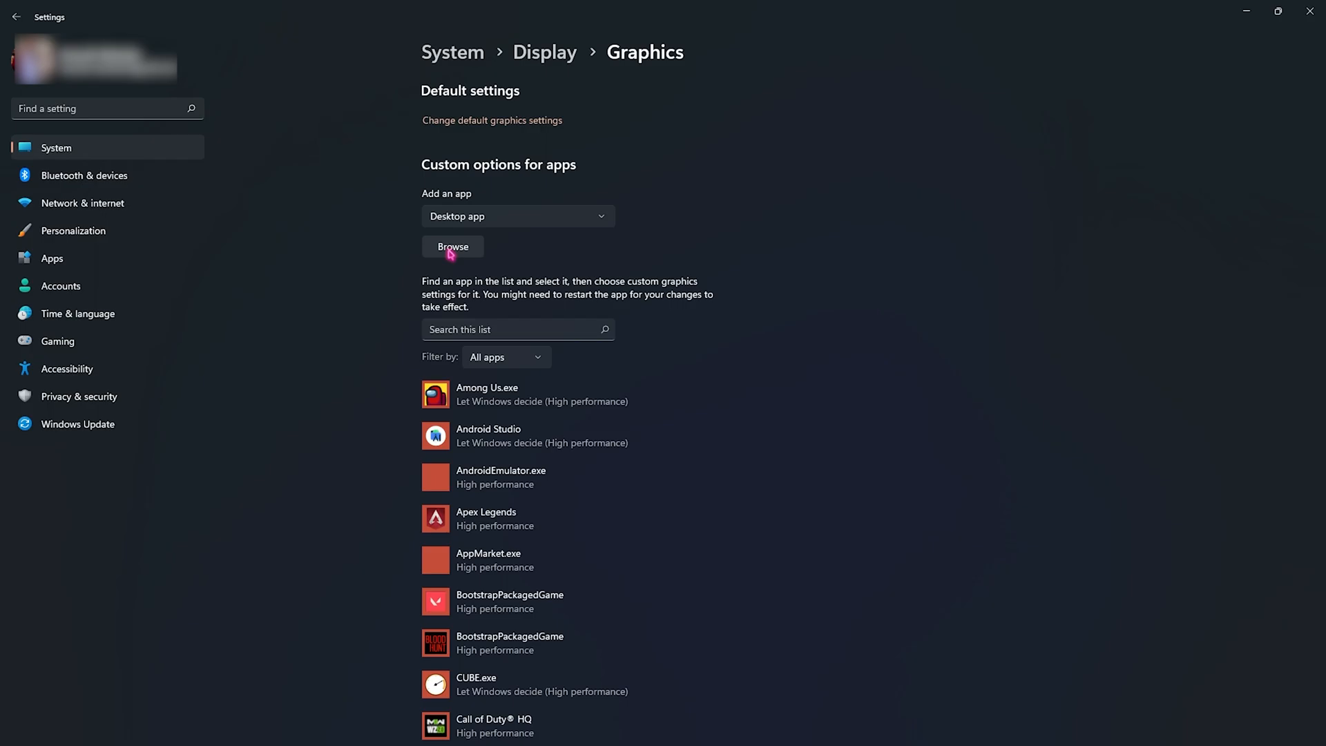
{"action": "scroll", "coordinate": [473, 376], "scroll_direction": "down", "scroll_amount": 3}
- Save High performance as the preference for BootstrapPackagedGame, then go to Windows Update
{"action": "left_click", "coordinate": [487, 347]}
{"action": "left_click", "coordinate": [607, 405]}
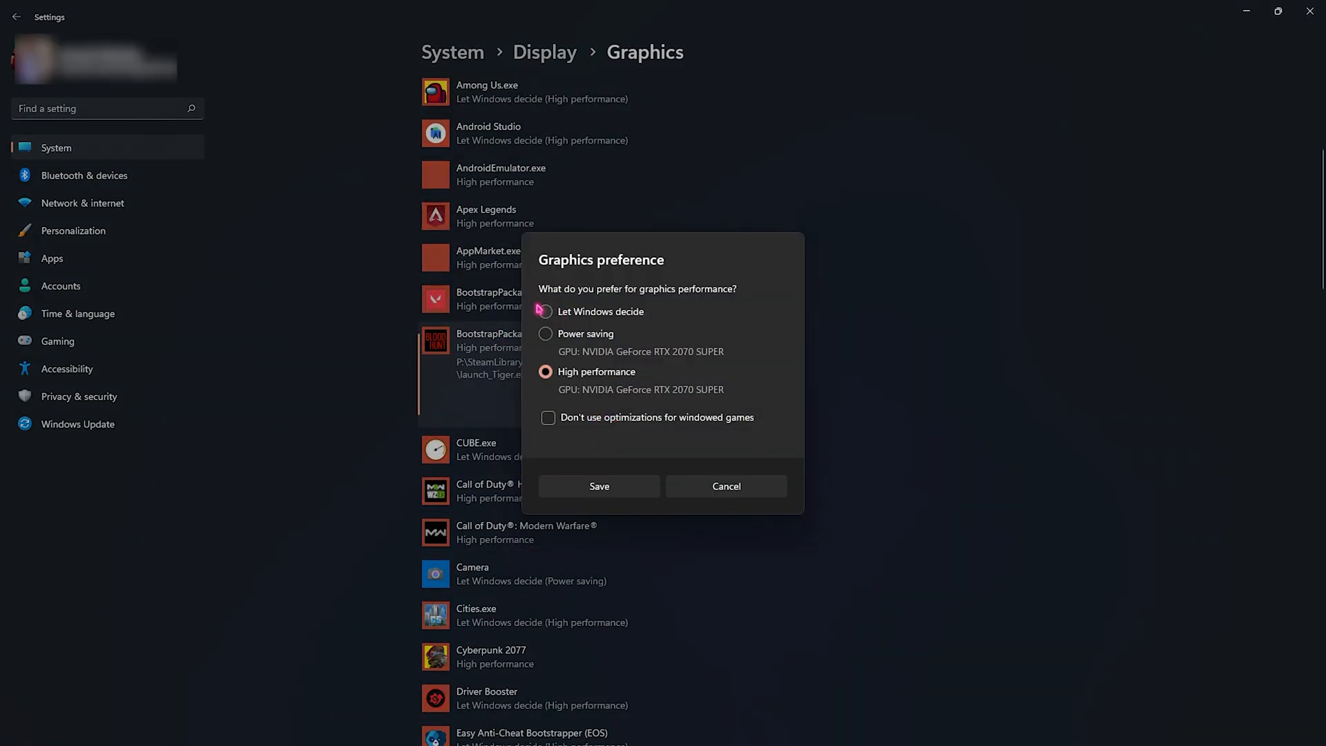
{"action": "left_click", "coordinate": [599, 486]}
{"action": "left_click", "coordinate": [78, 424]}
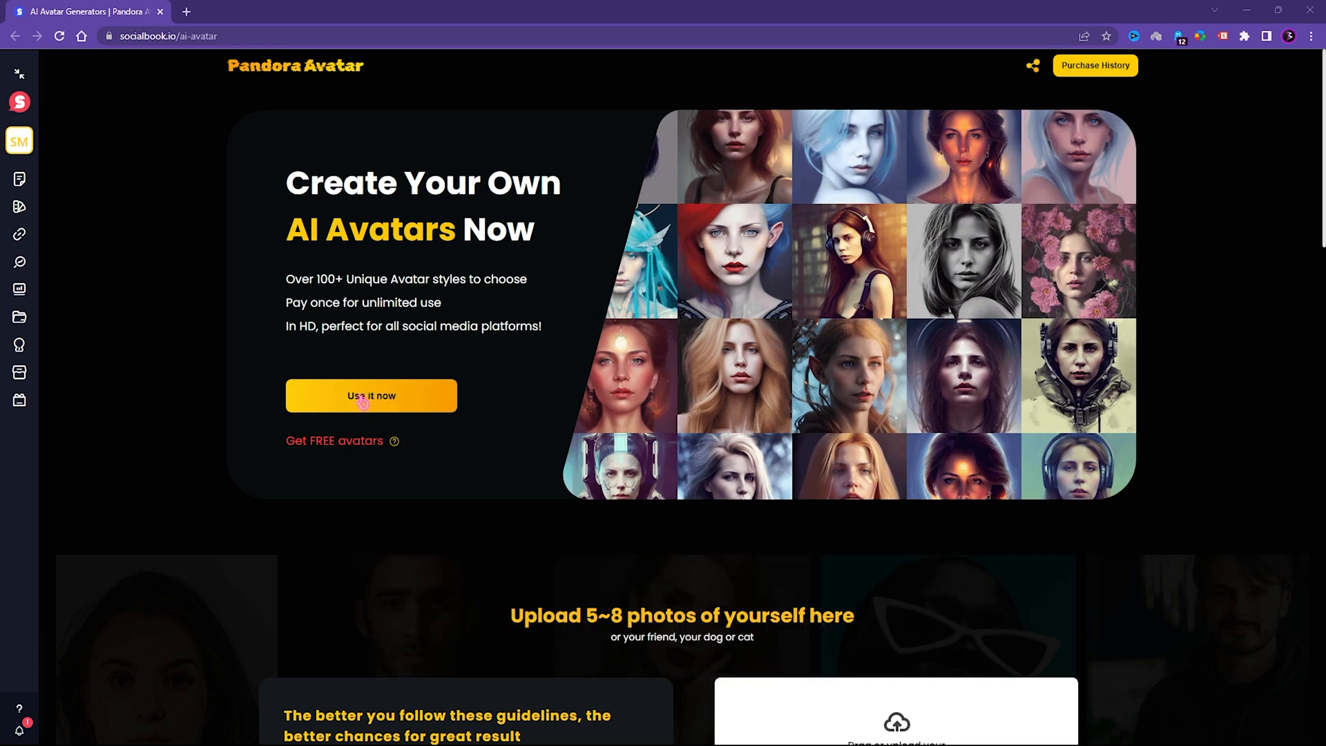
{"action": "scroll", "coordinate": [81, 286], "scroll_direction": "down", "scroll_amount": 5}
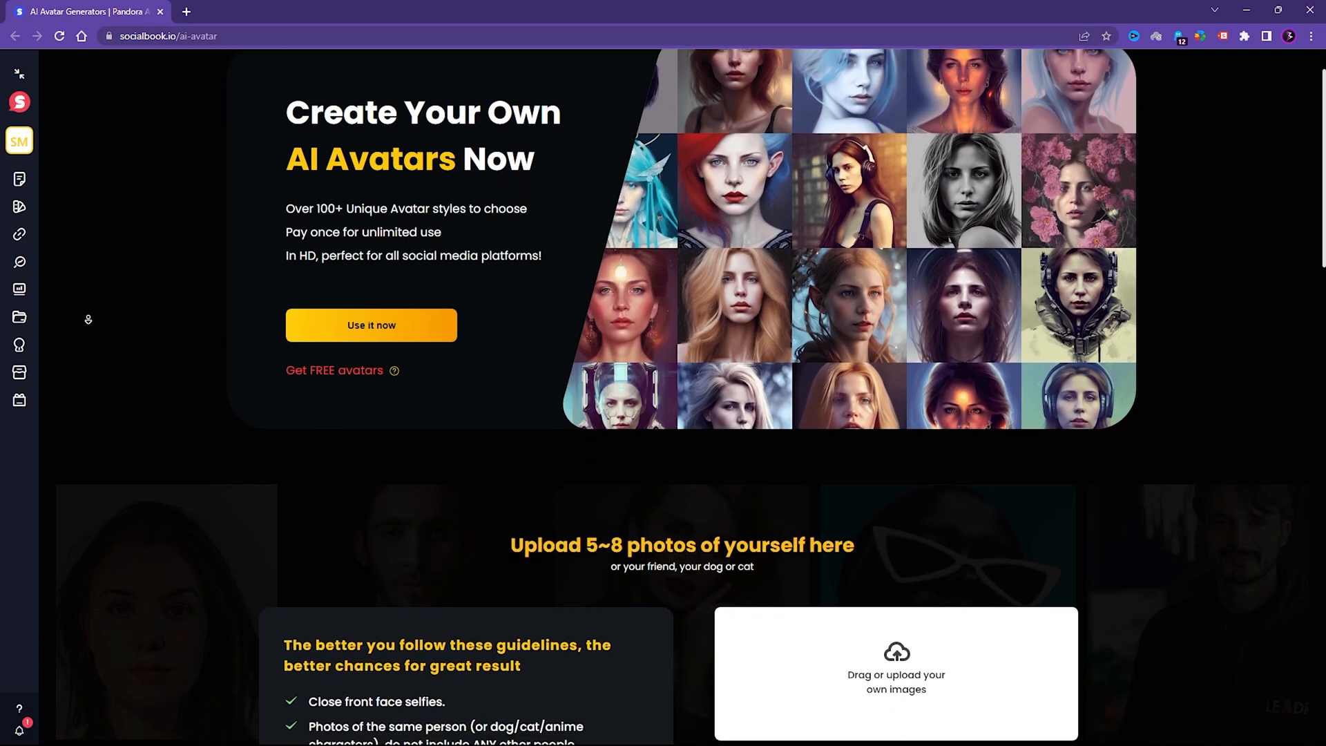
{"action": "scroll", "coordinate": [88, 320], "scroll_direction": "down", "scroll_amount": 5}
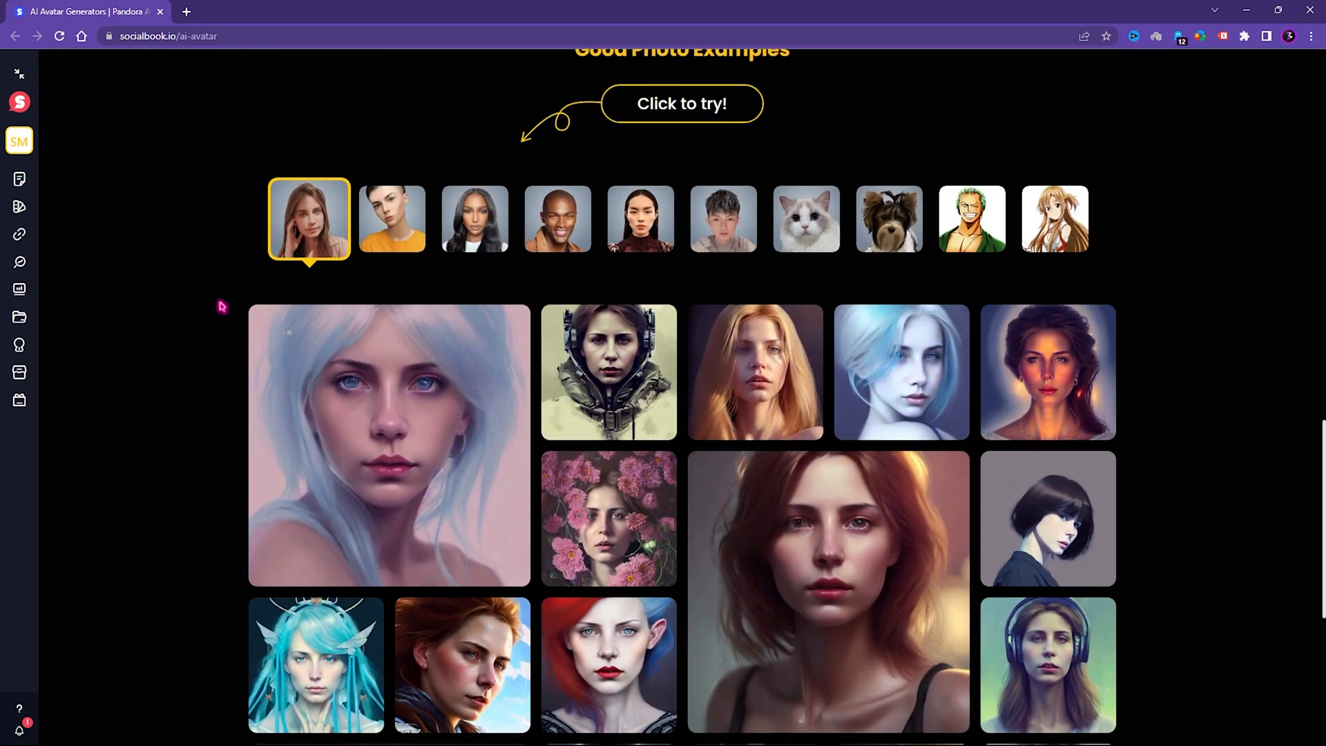
- Preview the example avatar sets for each sample photo, including the cat, dog and anime characters
{"action": "left_click", "coordinate": [393, 217]}
{"action": "left_click", "coordinate": [474, 221]}
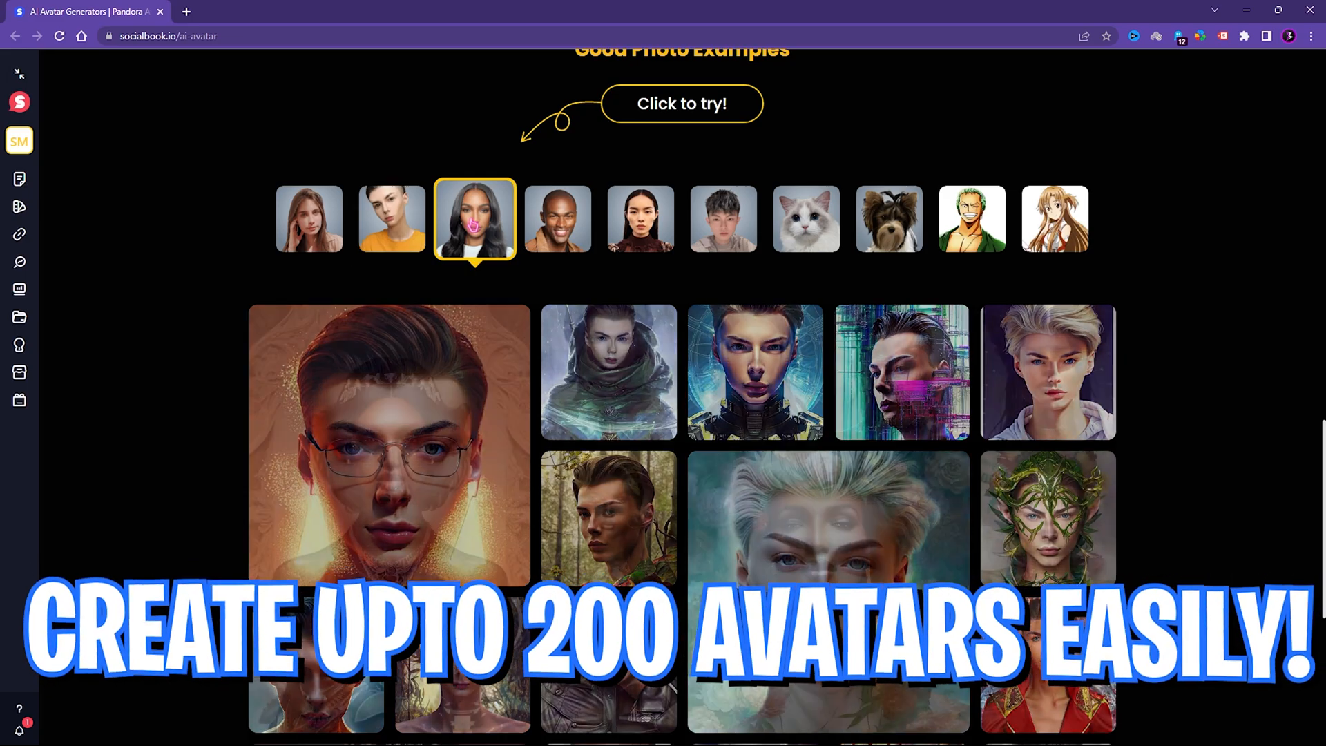
{"action": "left_click", "coordinate": [557, 219]}
{"action": "left_click", "coordinate": [641, 220]}
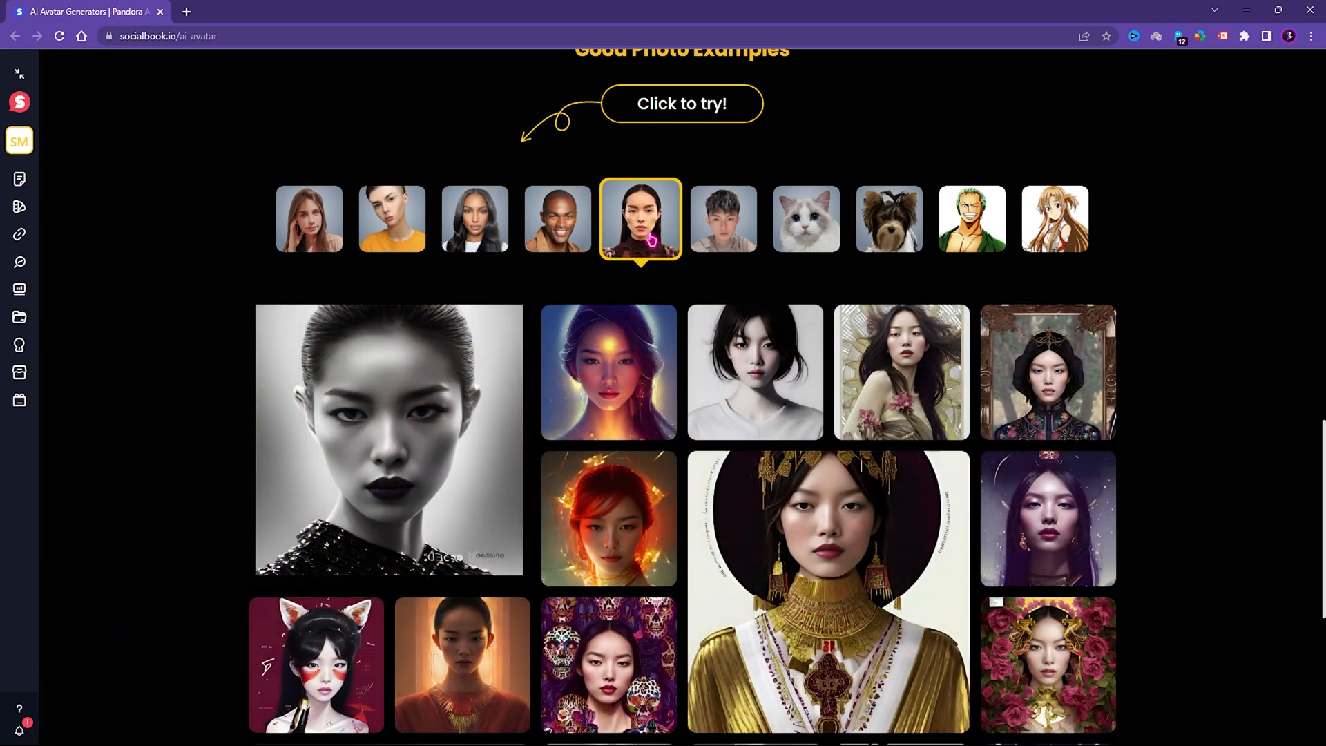
{"action": "left_click", "coordinate": [724, 220]}
{"action": "left_click", "coordinate": [801, 241]}
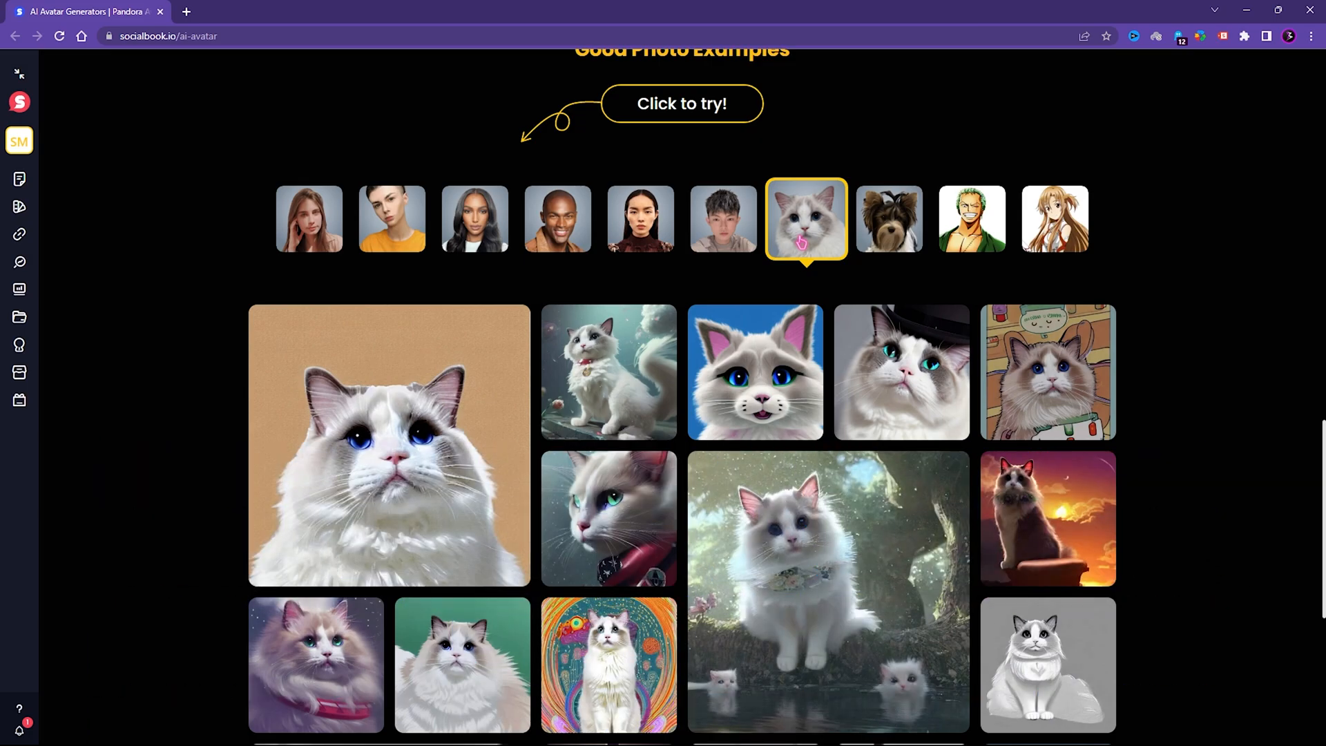
{"action": "left_click", "coordinate": [889, 220]}
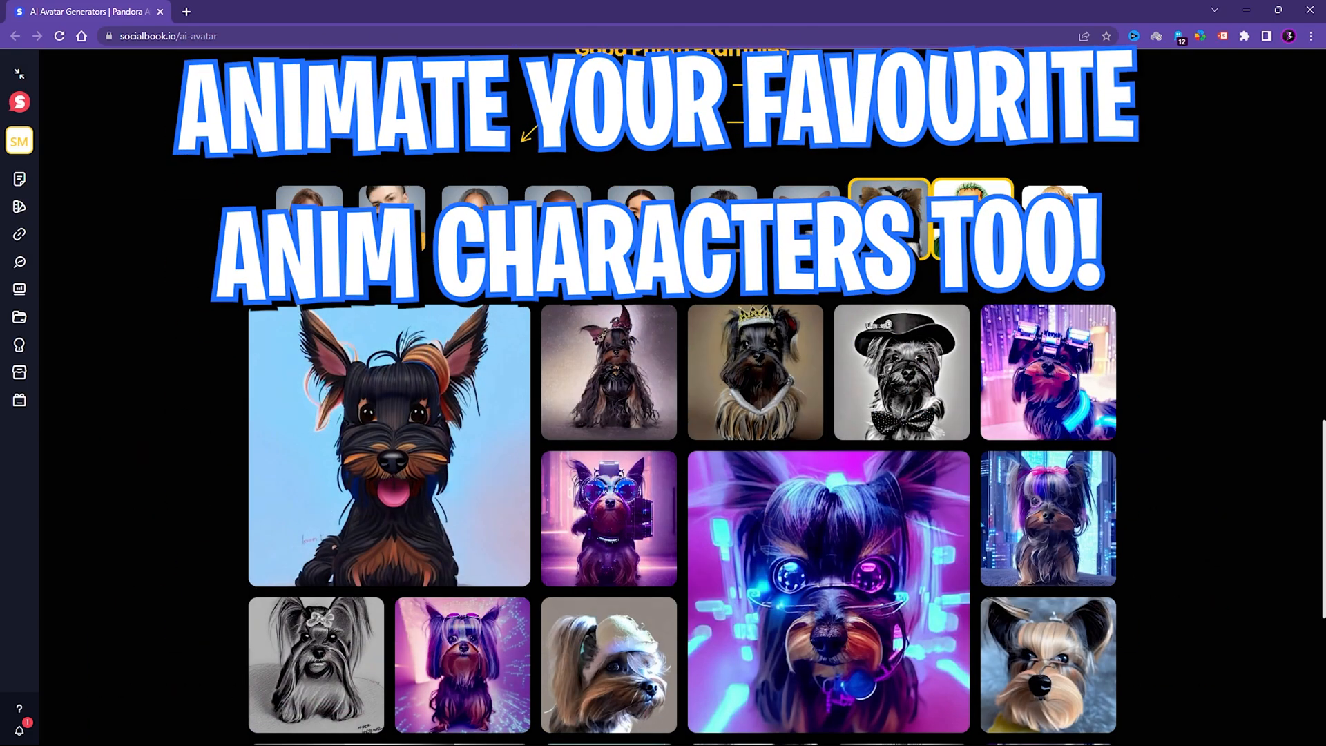
{"action": "left_click", "coordinate": [972, 220]}
{"action": "left_click", "coordinate": [1056, 220]}
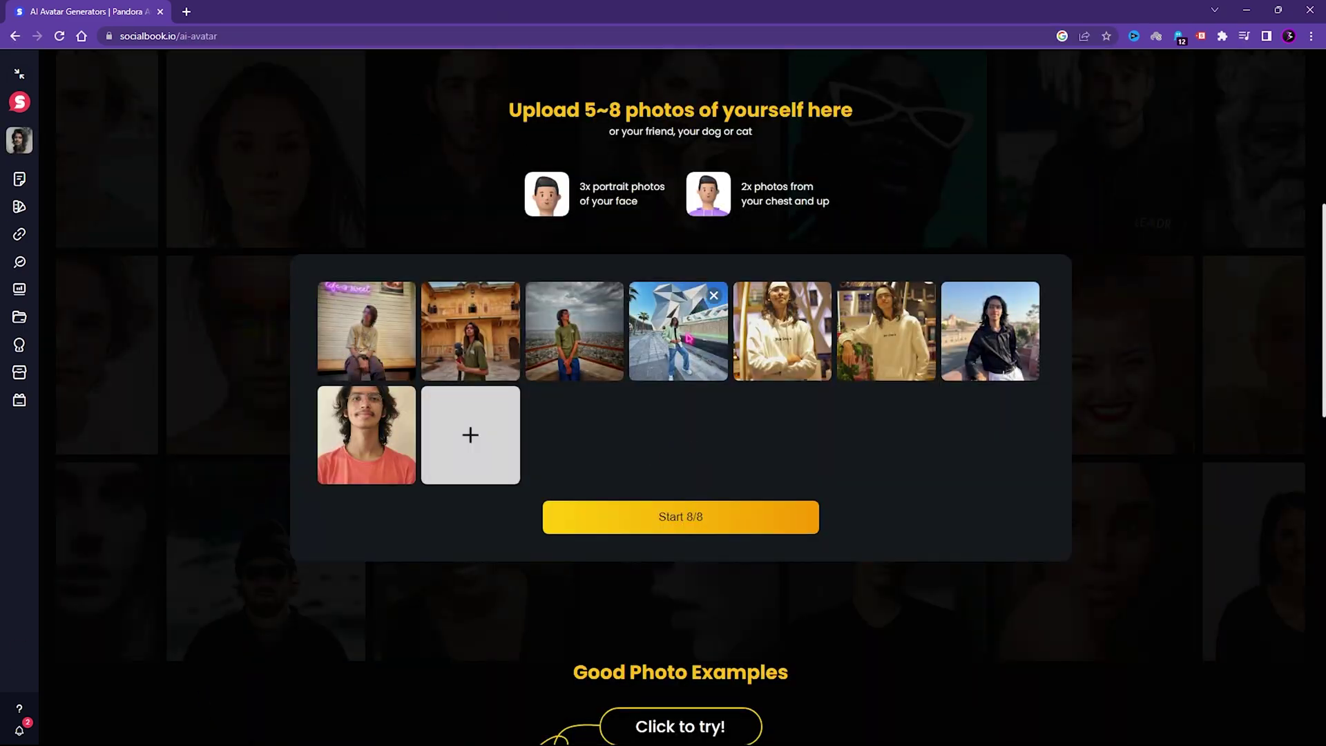
- Enter a code-name, choose Man as photo type, submit, and open the finished avatars
{"action": "left_click", "coordinate": [680, 516]}
{"action": "left_click", "coordinate": [622, 361]}
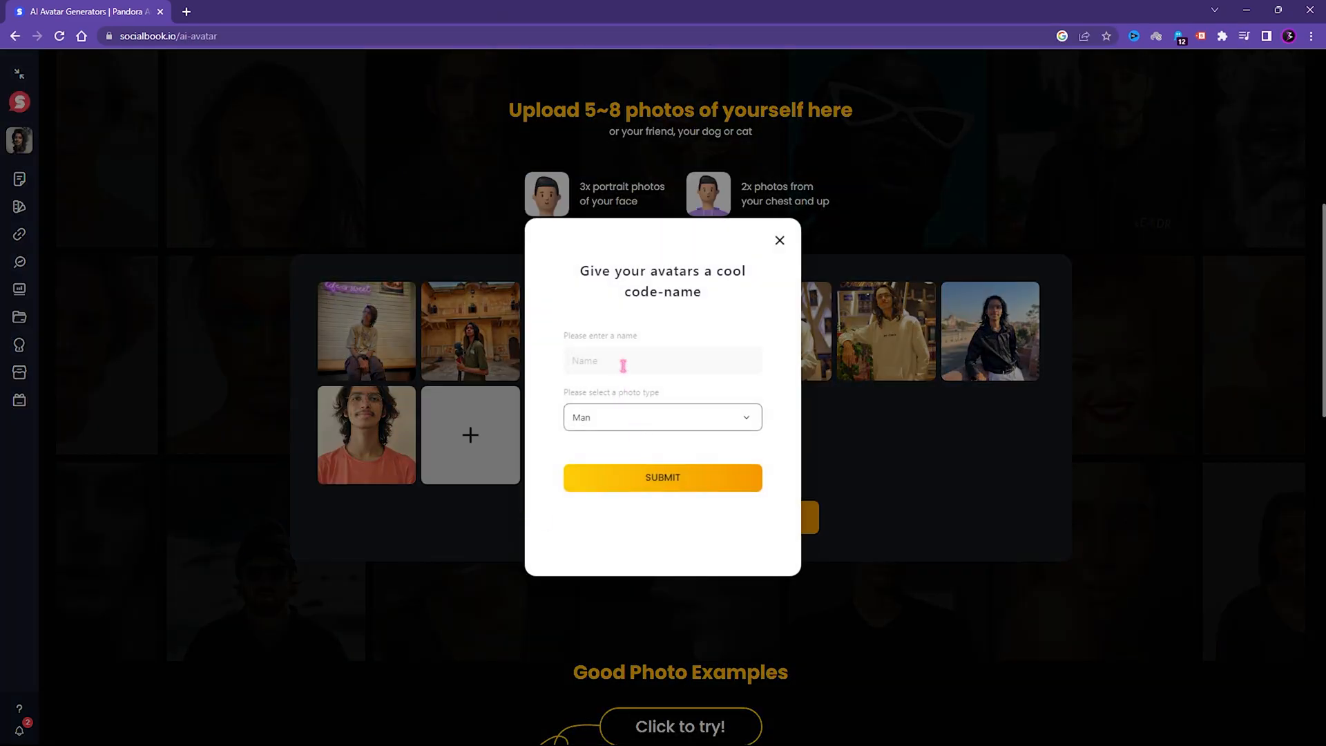
{"action": "type", "text": "Samarth"}
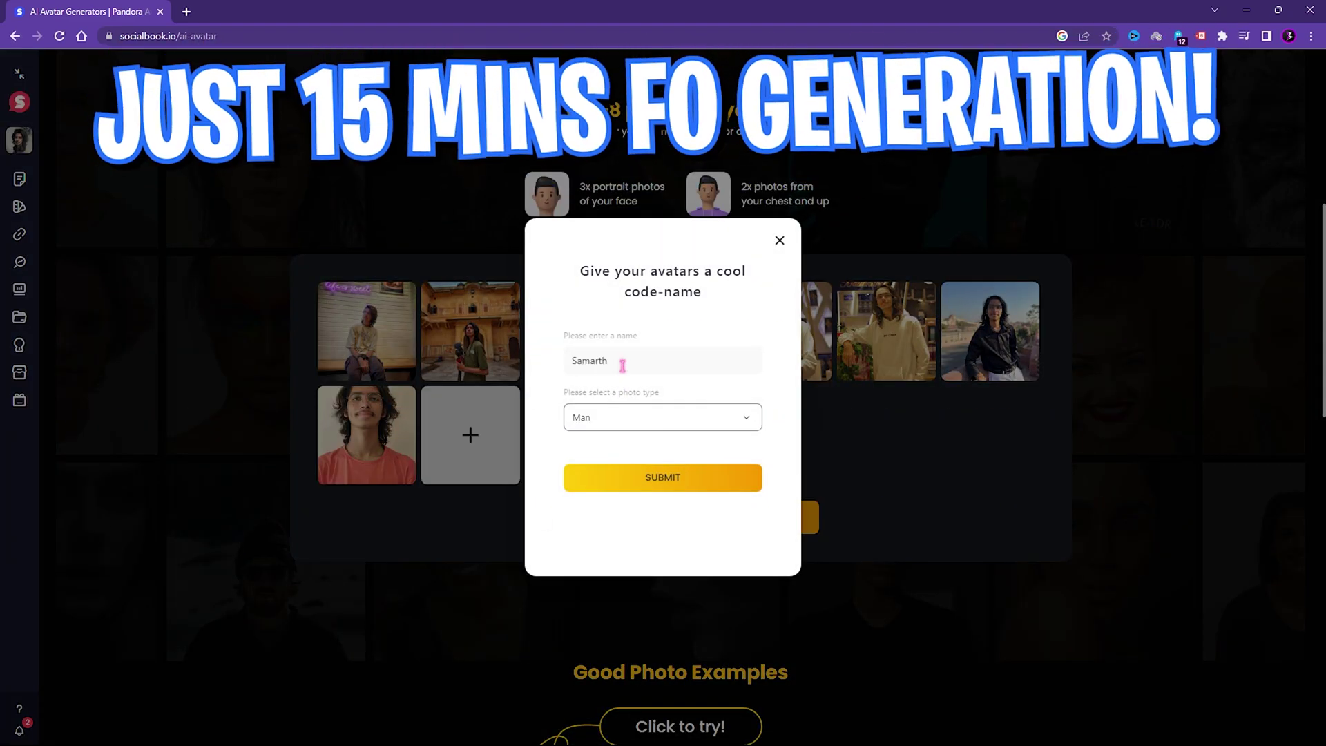
{"action": "left_click", "coordinate": [662, 417]}
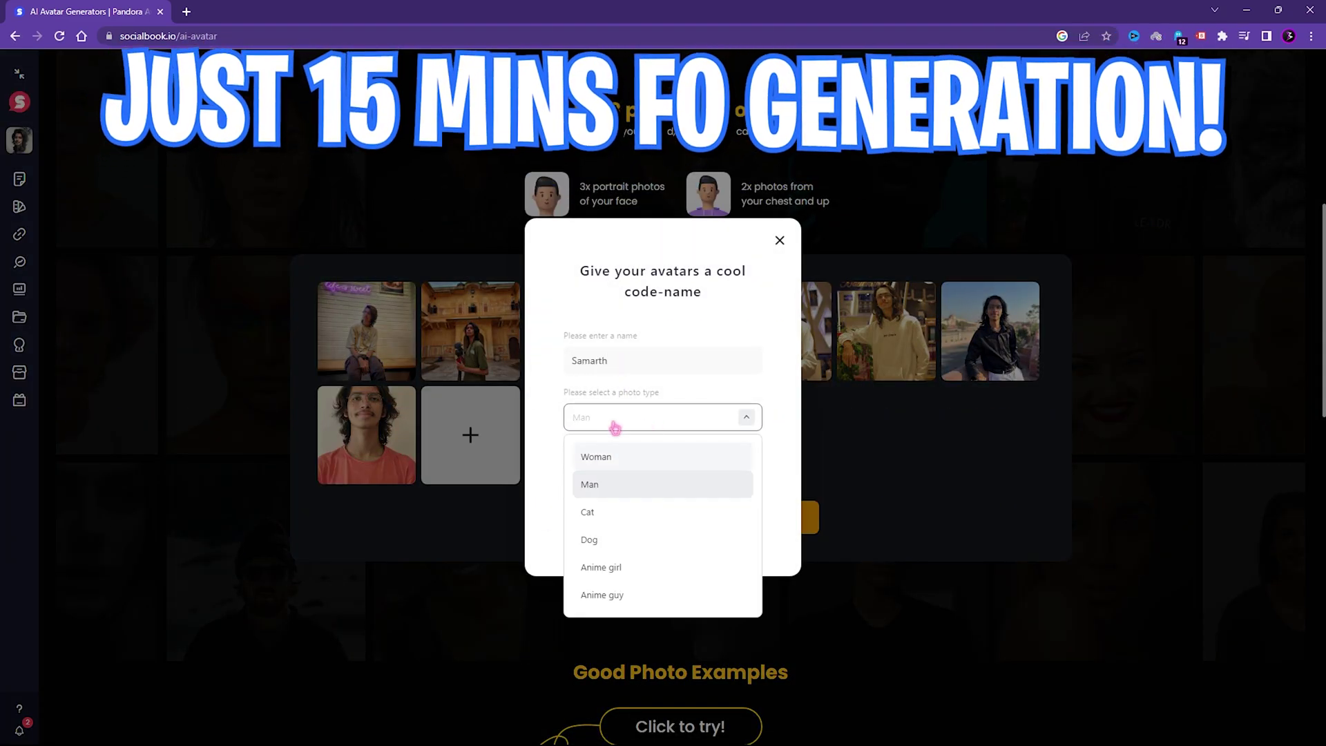
{"action": "left_click", "coordinate": [619, 487]}
{"action": "left_click", "coordinate": [662, 478]}
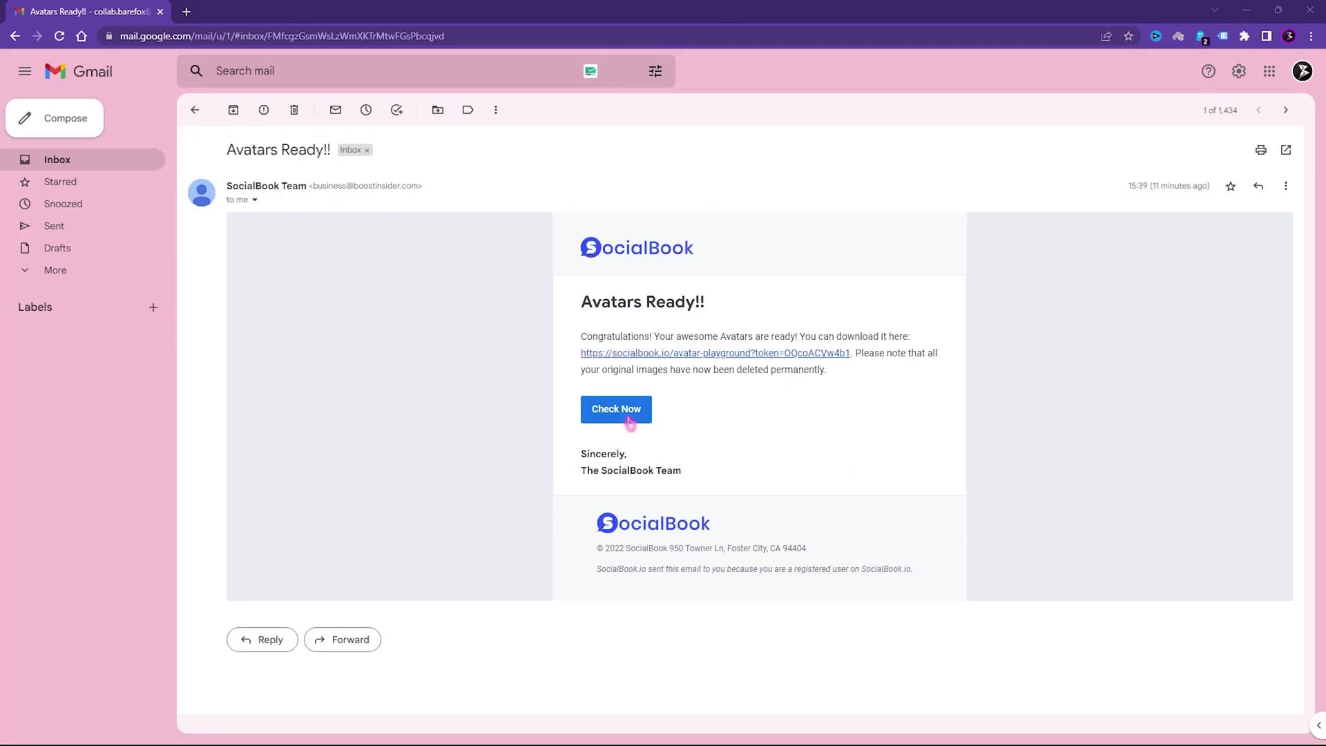
{"action": "left_click", "coordinate": [625, 415]}
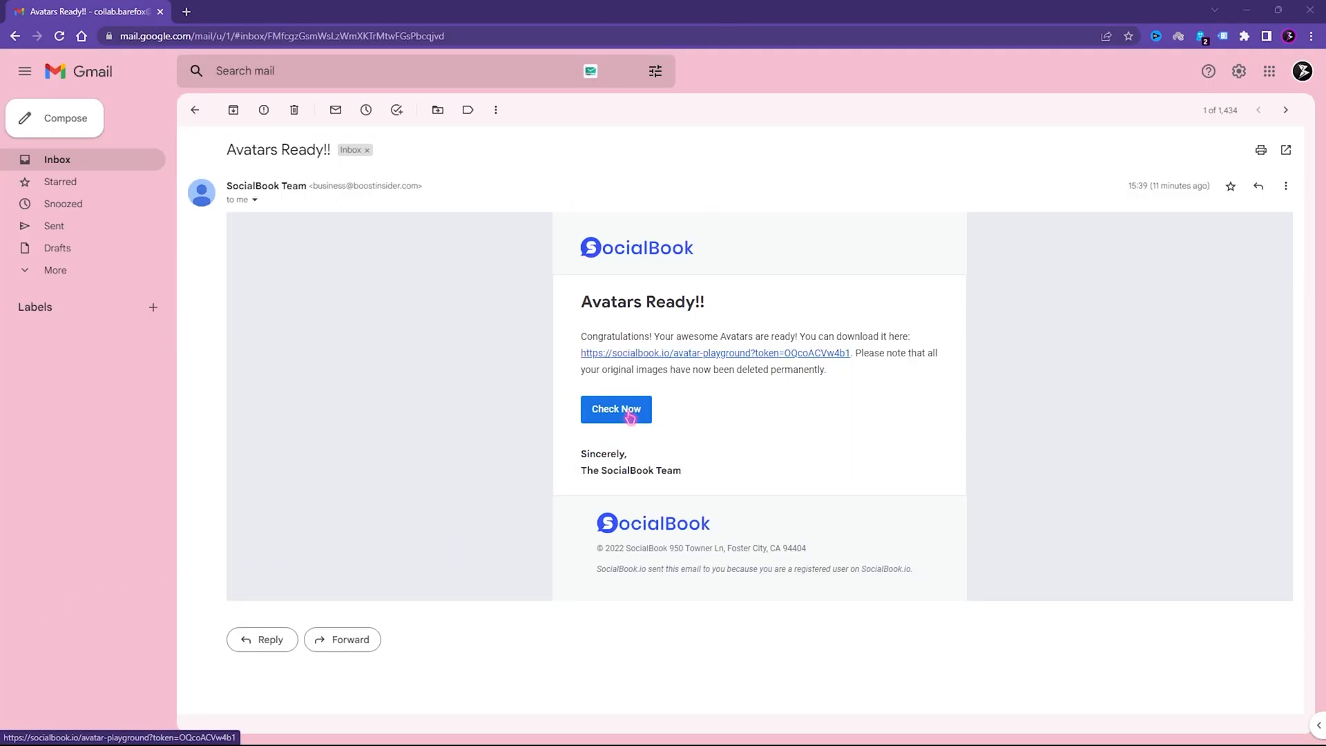
{"action": "scroll", "coordinate": [539, 300], "scroll_direction": "down", "scroll_amount": 2}
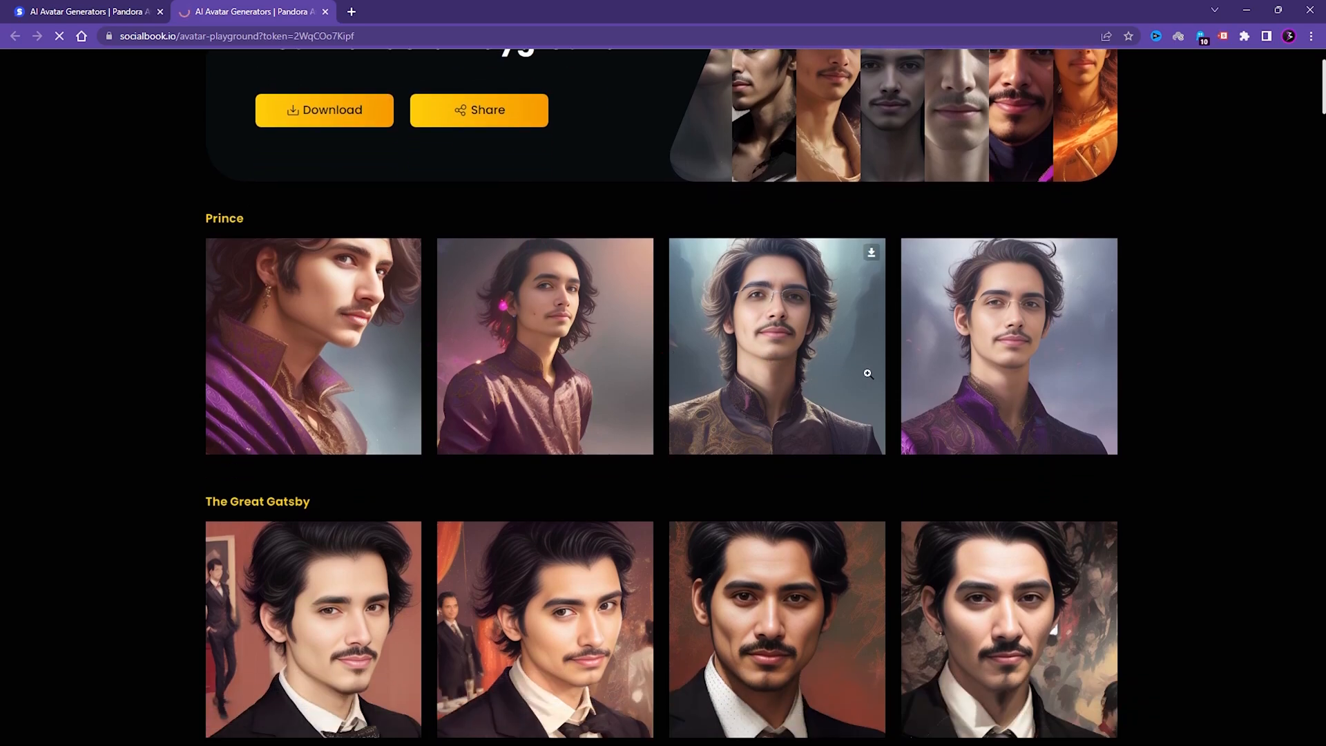
{"action": "scroll", "coordinate": [868, 373], "scroll_direction": "down", "scroll_amount": 2}
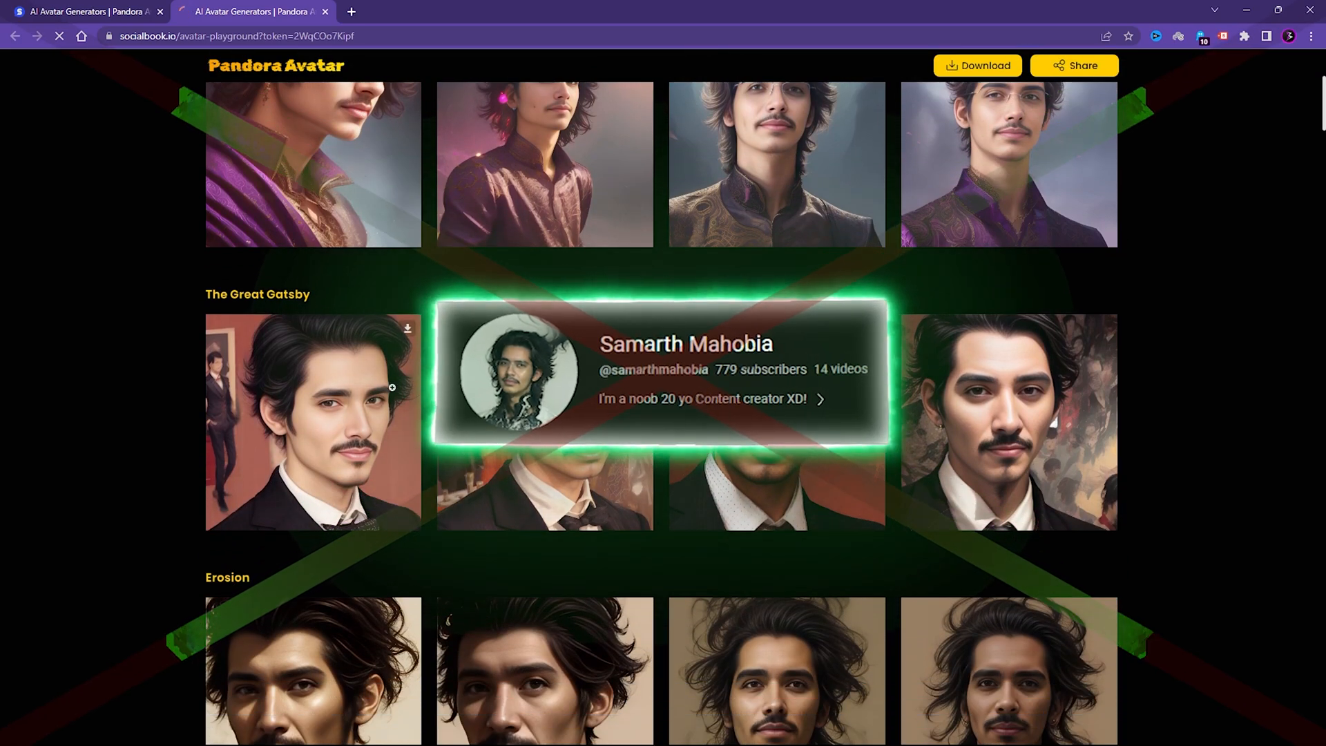
{"action": "scroll", "coordinate": [140, 407], "scroll_direction": "down", "scroll_amount": 3}
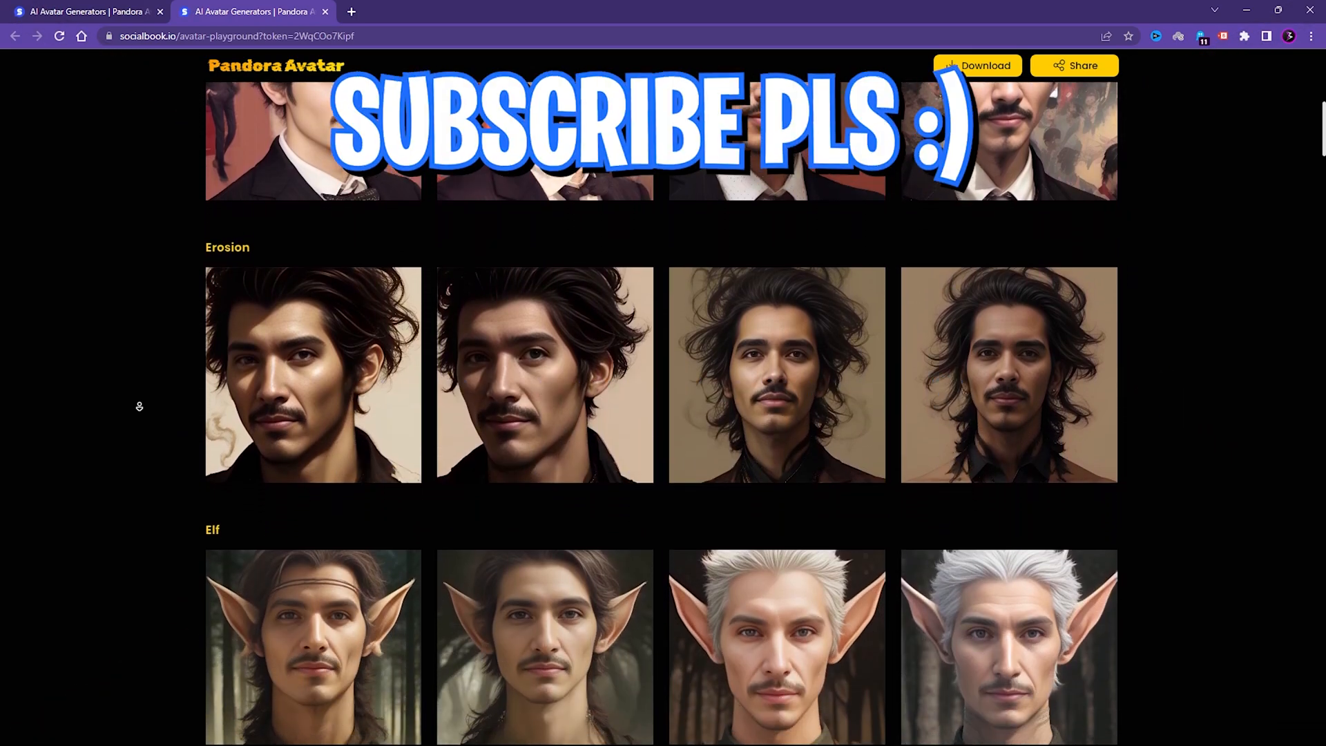
{"action": "scroll", "coordinate": [139, 407], "scroll_direction": "down", "scroll_amount": 2}
{"action": "scroll", "coordinate": [139, 407], "scroll_direction": "down", "scroll_amount": 2}
{"action": "scroll", "coordinate": [140, 407], "scroll_direction": "down", "scroll_amount": 2}
{"action": "scroll", "coordinate": [139, 406], "scroll_direction": "down", "scroll_amount": 2}
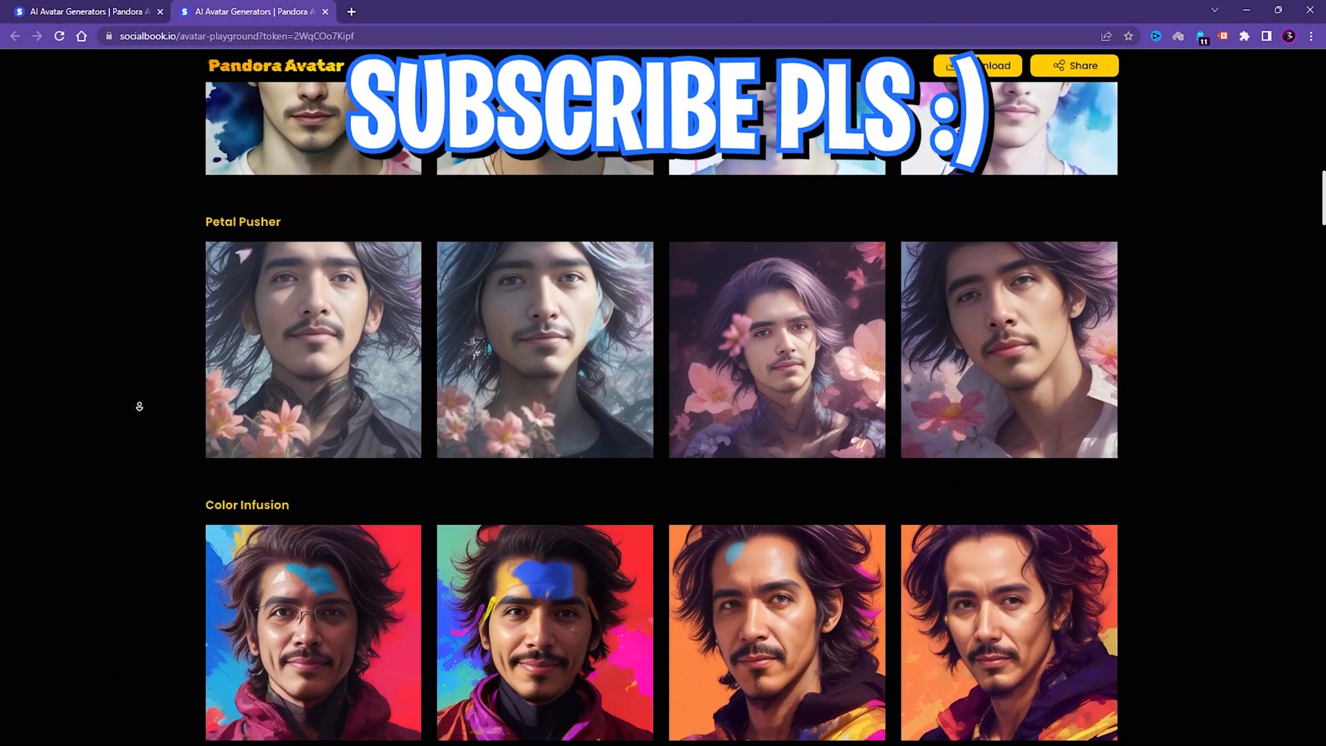
{"action": "scroll", "coordinate": [138, 406], "scroll_direction": "down", "scroll_amount": 2}
{"action": "scroll", "coordinate": [139, 406], "scroll_direction": "down", "scroll_amount": 2}
{"action": "scroll", "coordinate": [139, 406], "scroll_direction": "down", "scroll_amount": 2}
{"action": "scroll", "coordinate": [139, 407], "scroll_direction": "down", "scroll_amount": 2}
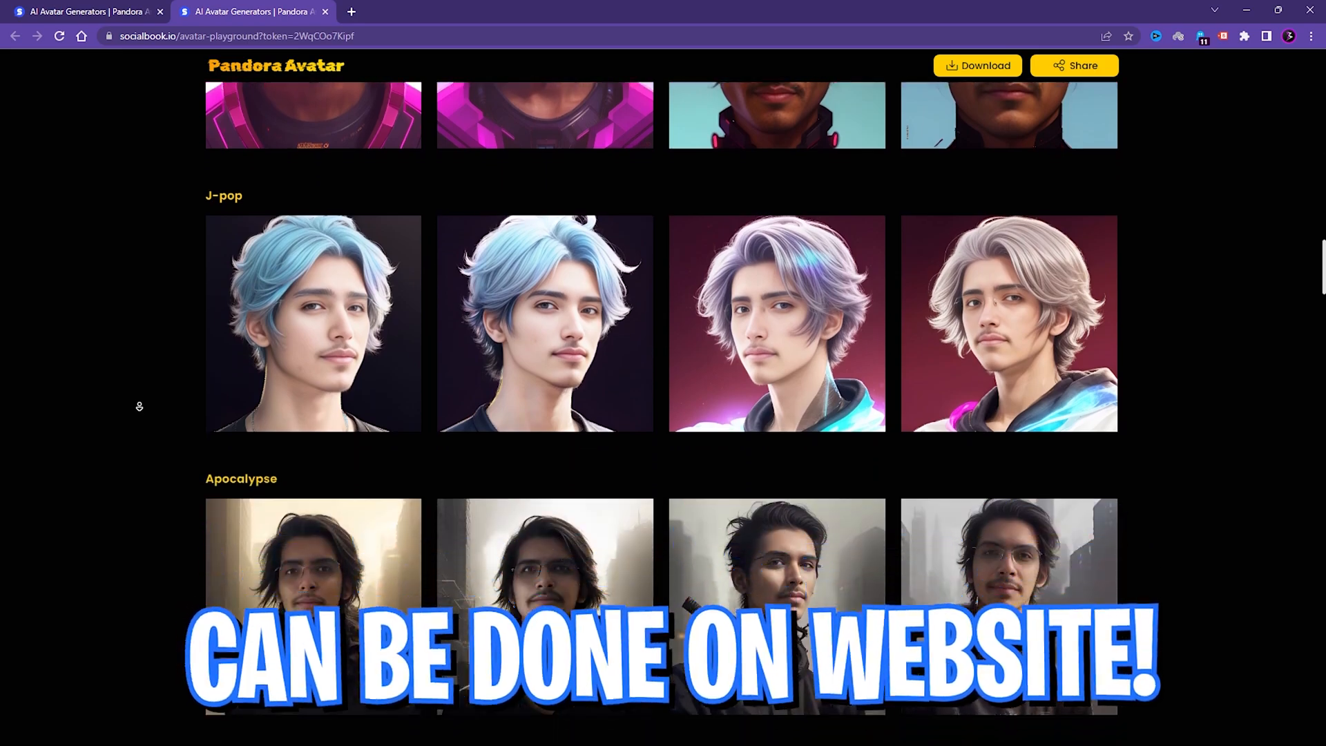
{"action": "scroll", "coordinate": [140, 407], "scroll_direction": "down", "scroll_amount": 2}
{"action": "scroll", "coordinate": [139, 407], "scroll_direction": "down", "scroll_amount": 2}
{"action": "scroll", "coordinate": [140, 406], "scroll_direction": "down", "scroll_amount": 2}
{"action": "scroll", "coordinate": [139, 406], "scroll_direction": "down", "scroll_amount": 2}
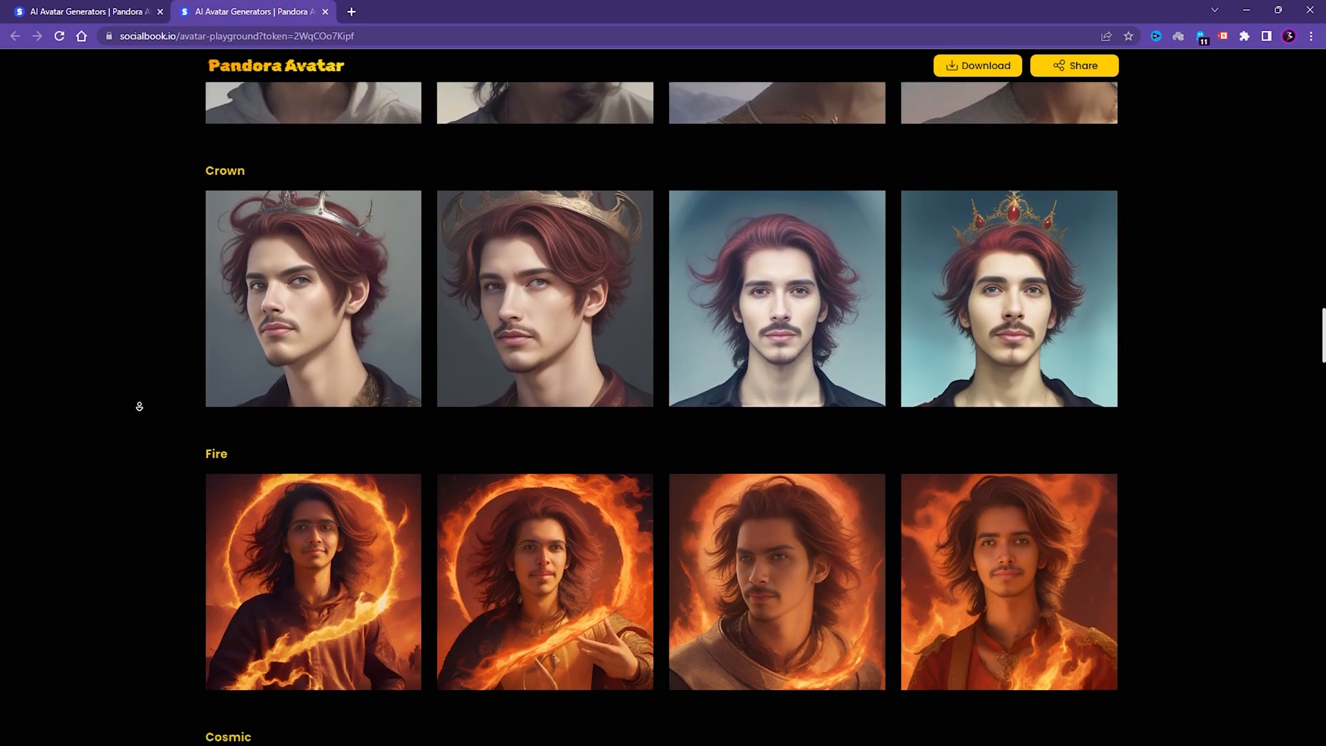
{"action": "scroll", "coordinate": [139, 407], "scroll_direction": "down", "scroll_amount": 2}
{"action": "scroll", "coordinate": [139, 407], "scroll_direction": "down", "scroll_amount": 2}
{"action": "scroll", "coordinate": [139, 407], "scroll_direction": "down", "scroll_amount": 2}
{"action": "scroll", "coordinate": [138, 407], "scroll_direction": "down", "scroll_amount": 2}
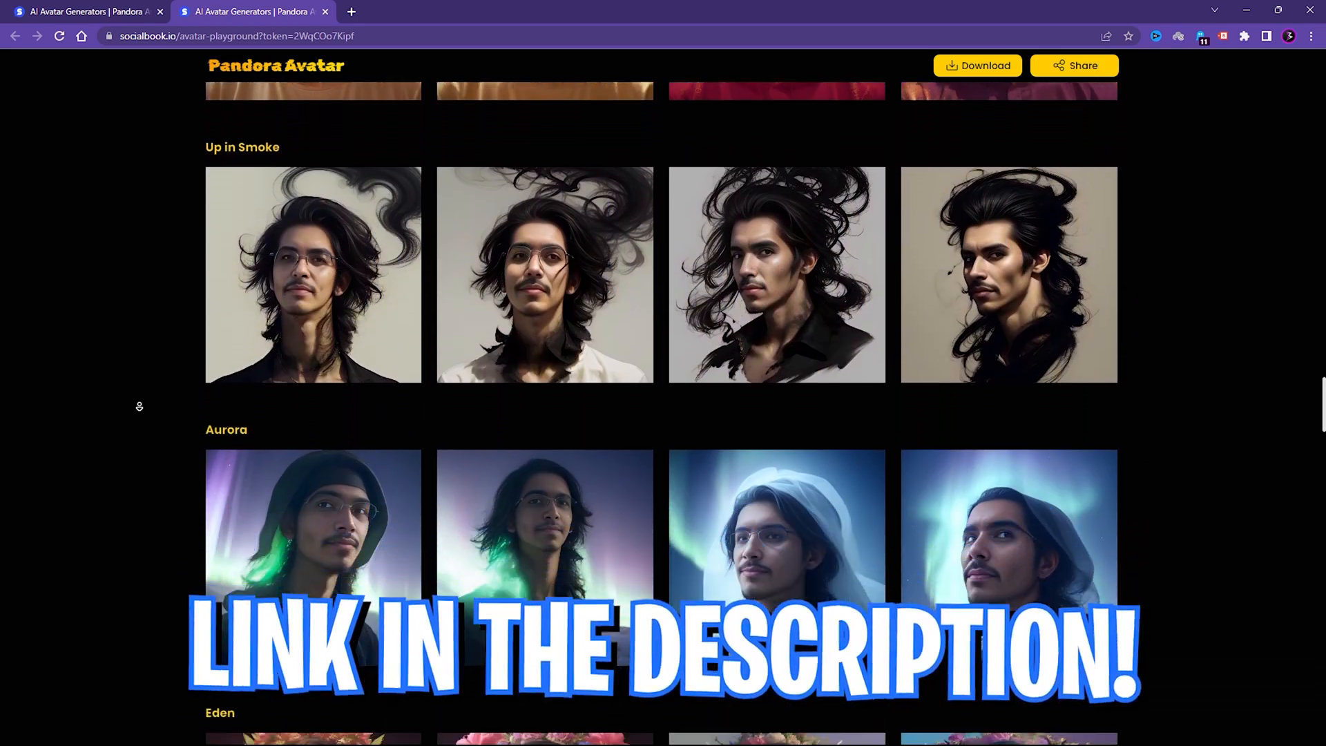
{"action": "scroll", "coordinate": [139, 406], "scroll_direction": "down", "scroll_amount": 2}
{"action": "scroll", "coordinate": [139, 407], "scroll_direction": "down", "scroll_amount": 2}
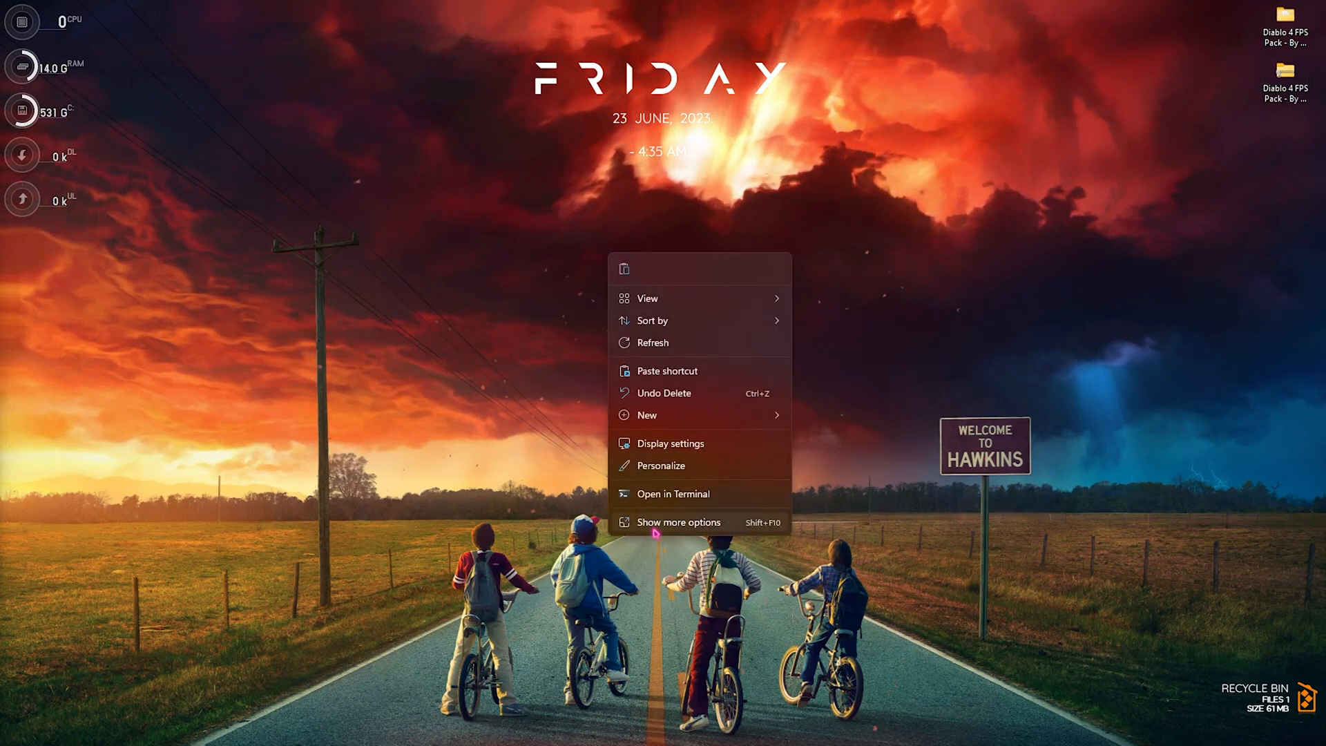
- Launch NVIDIA Control Panel from the desktop's full context menu
{"action": "left_click", "coordinate": [679, 522]}
{"action": "left_click", "coordinate": [689, 465]}
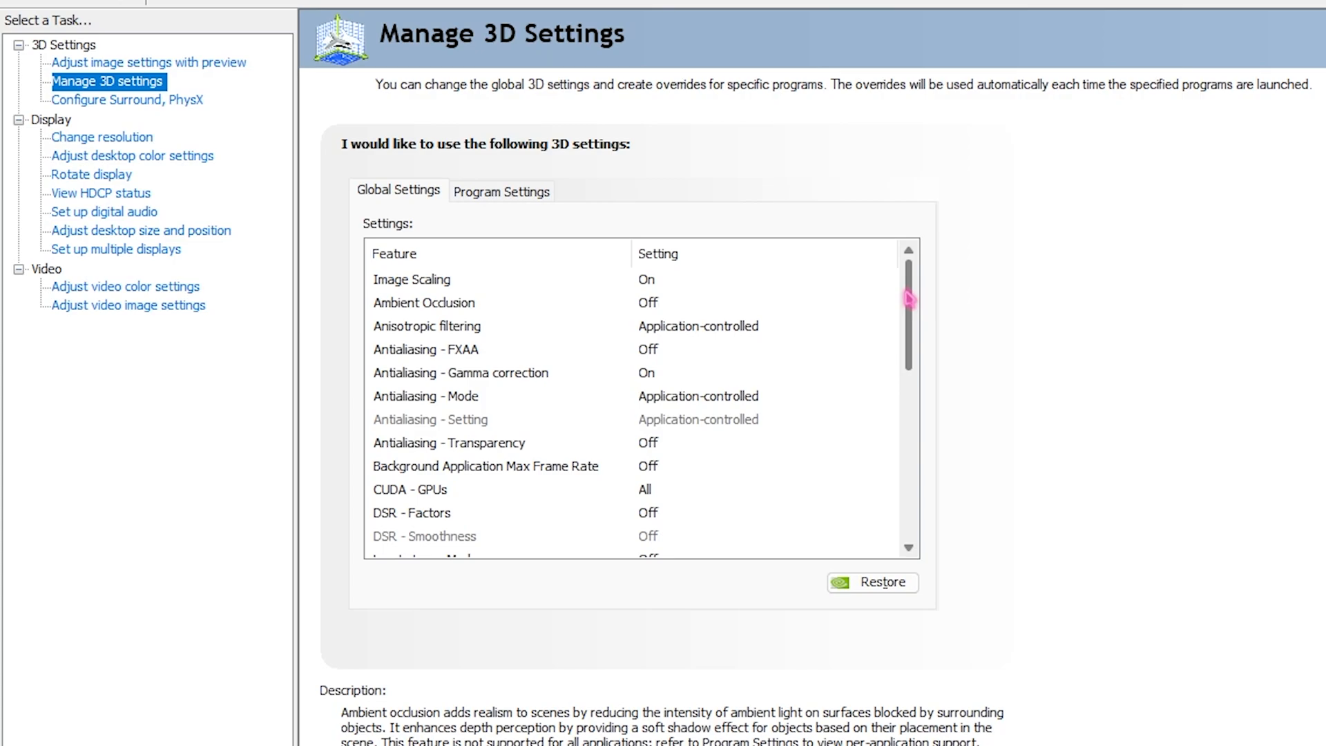
{"action": "left_click_drag", "start_coordinate": [908, 299], "coordinate": [907, 463]}
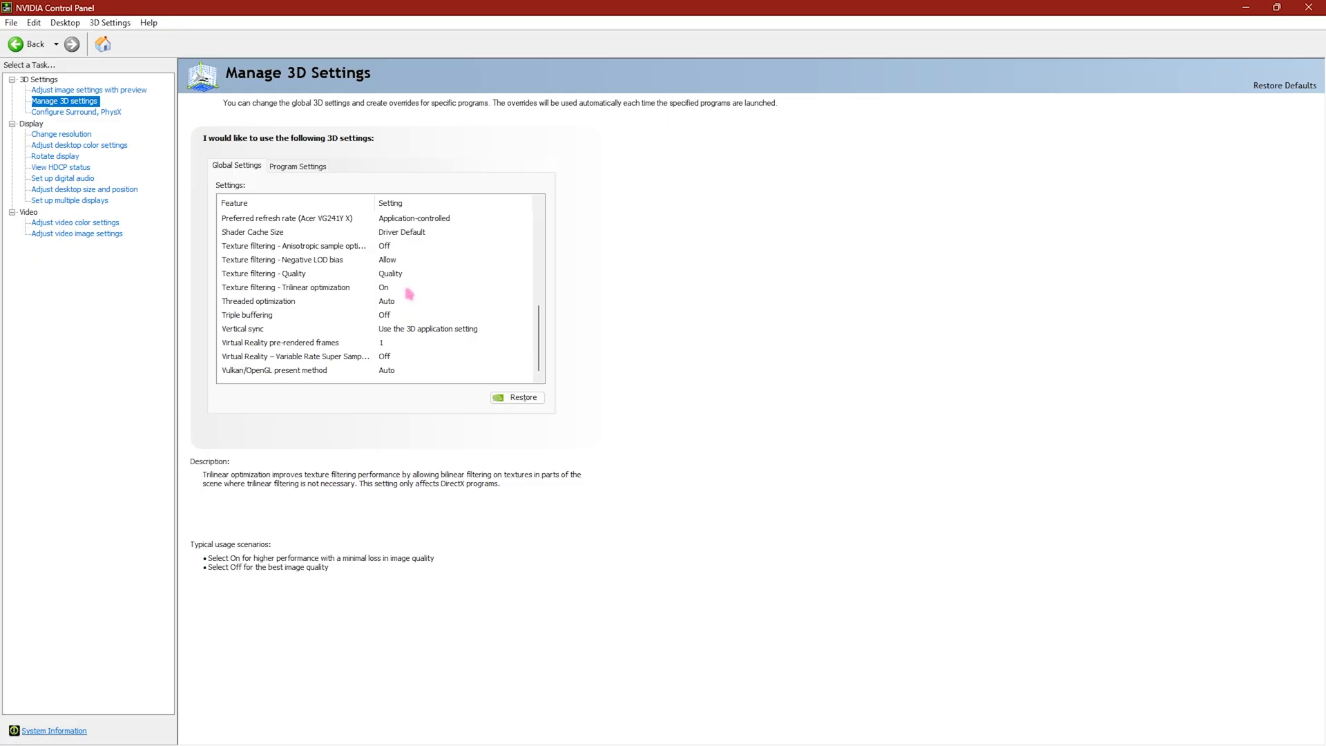
- Review the PhysX processor choices and the desktop colour settings
{"action": "left_click", "coordinate": [91, 112]}
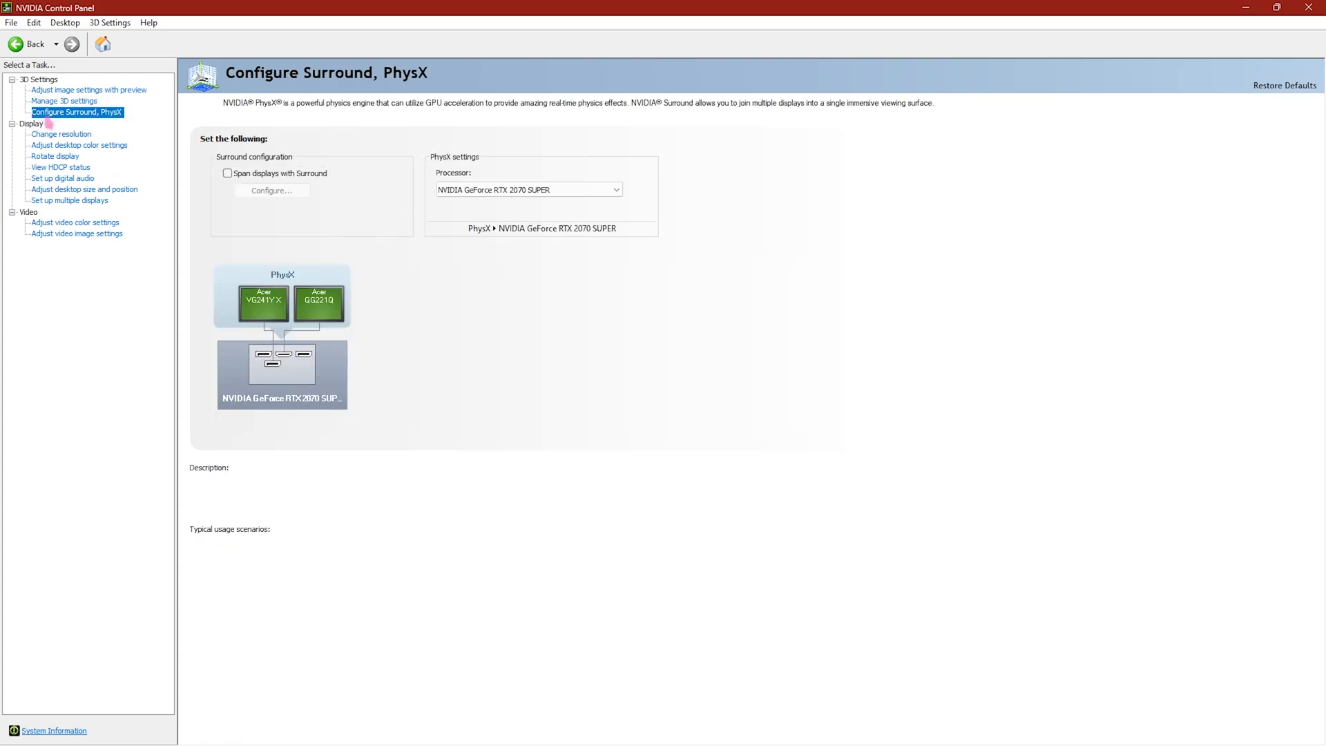
{"action": "mouse_move", "coordinate": [529, 189]}
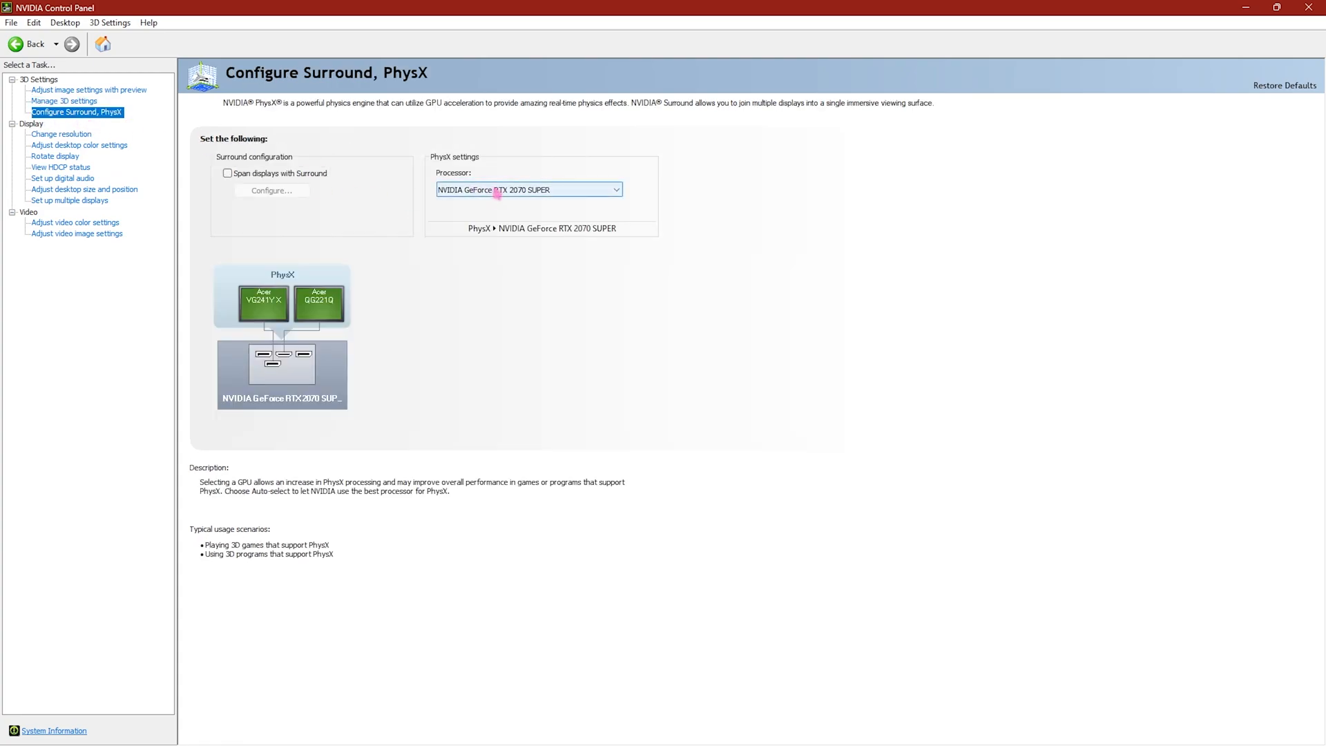
{"action": "left_click", "coordinate": [498, 193]}
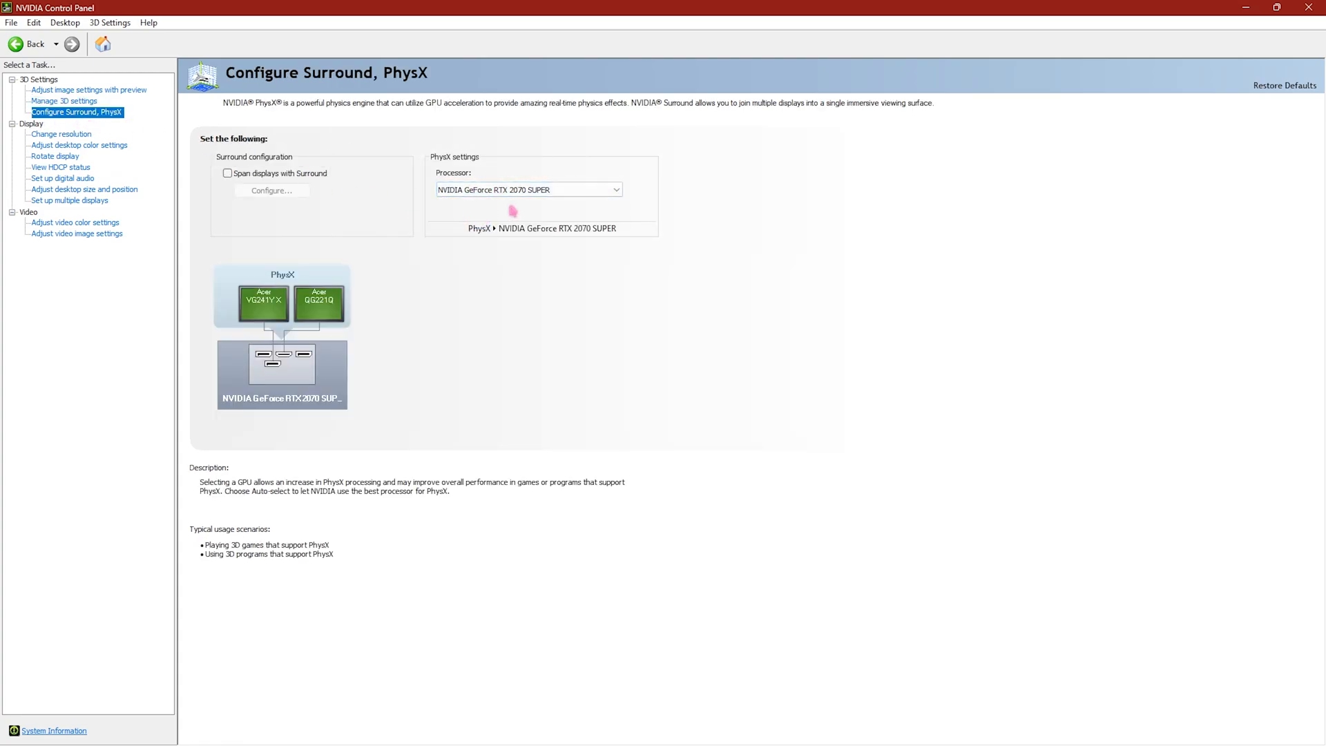
{"action": "left_click", "coordinate": [86, 146]}
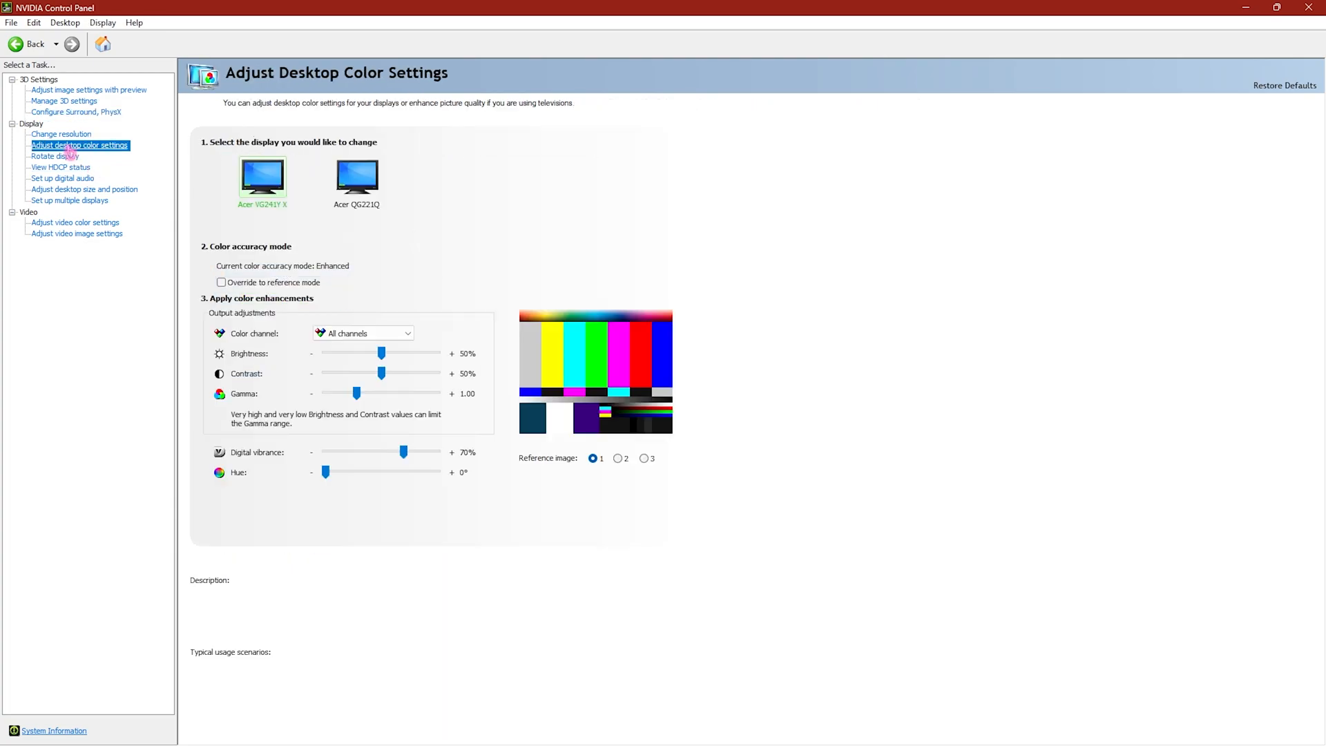
{"action": "mouse_move", "coordinate": [256, 453]}
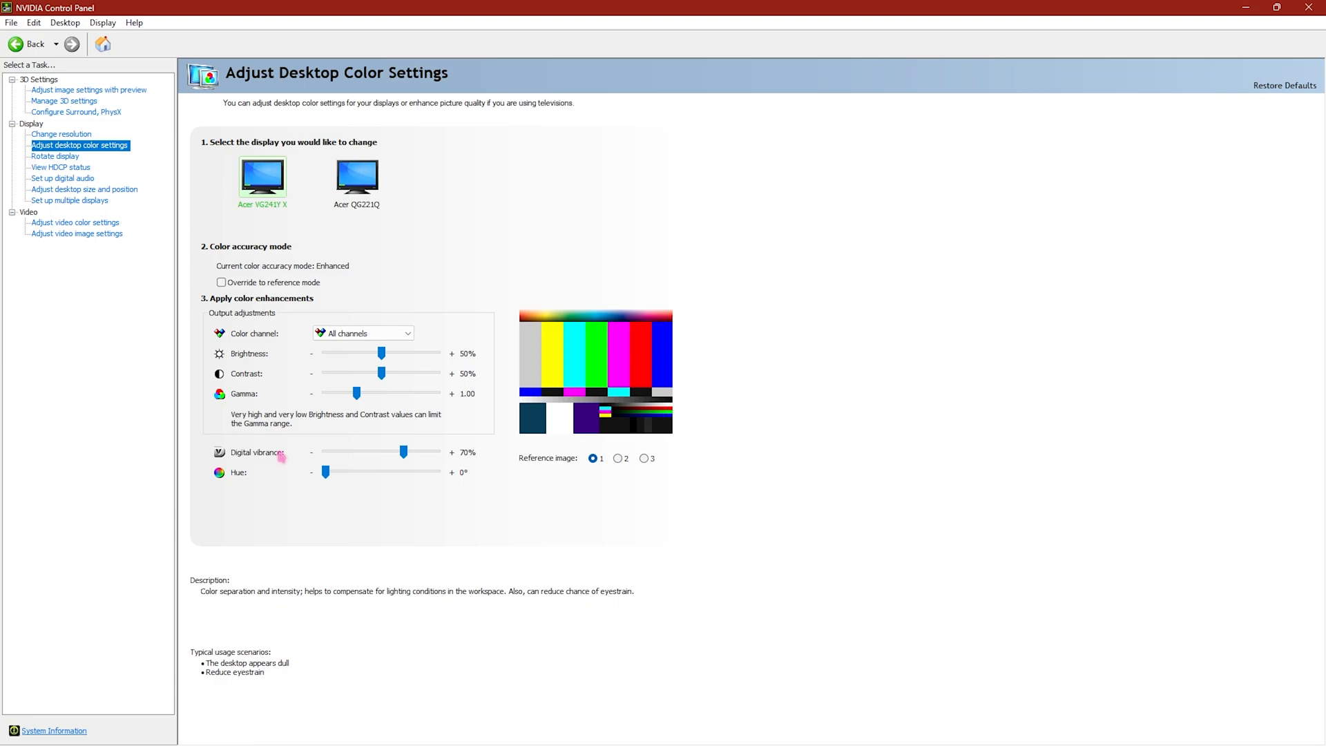
- Keep the video colour dynamic range at Full (0-255)
{"action": "left_click", "coordinate": [70, 224]}
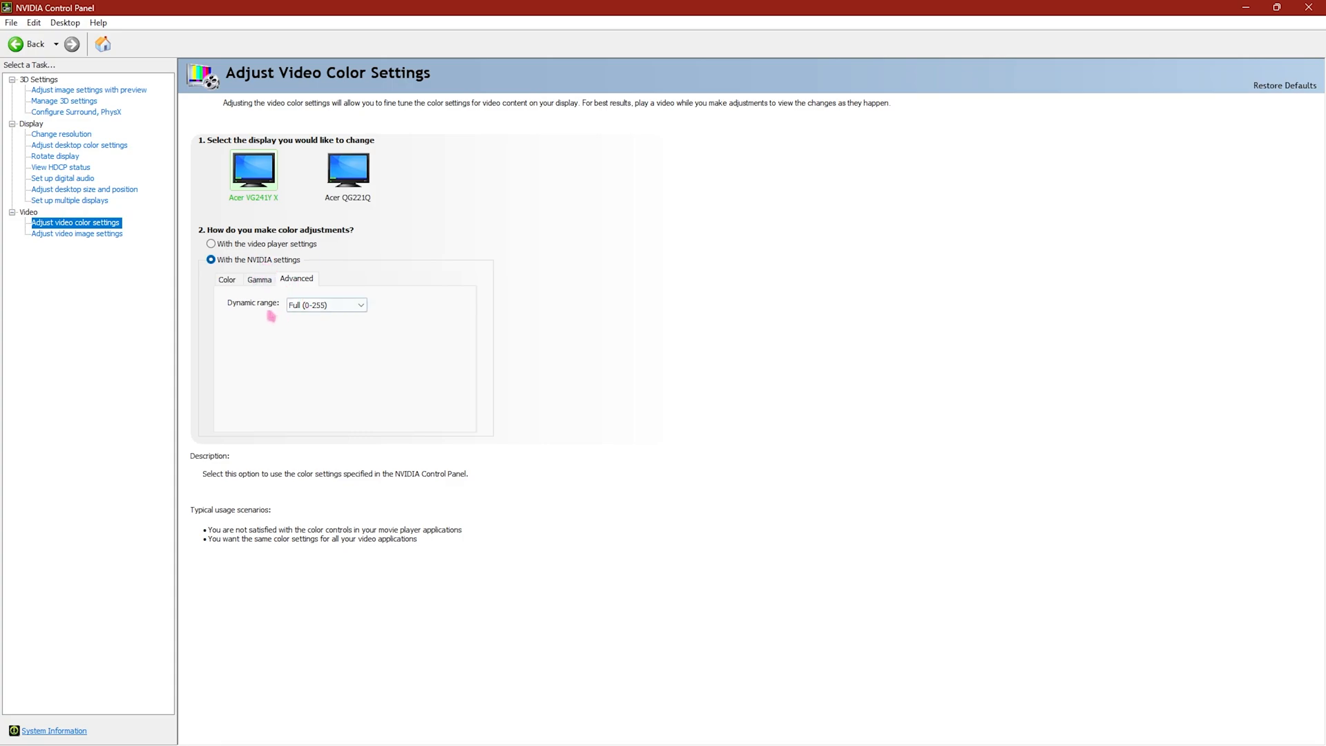
{"action": "left_click", "coordinate": [308, 307]}
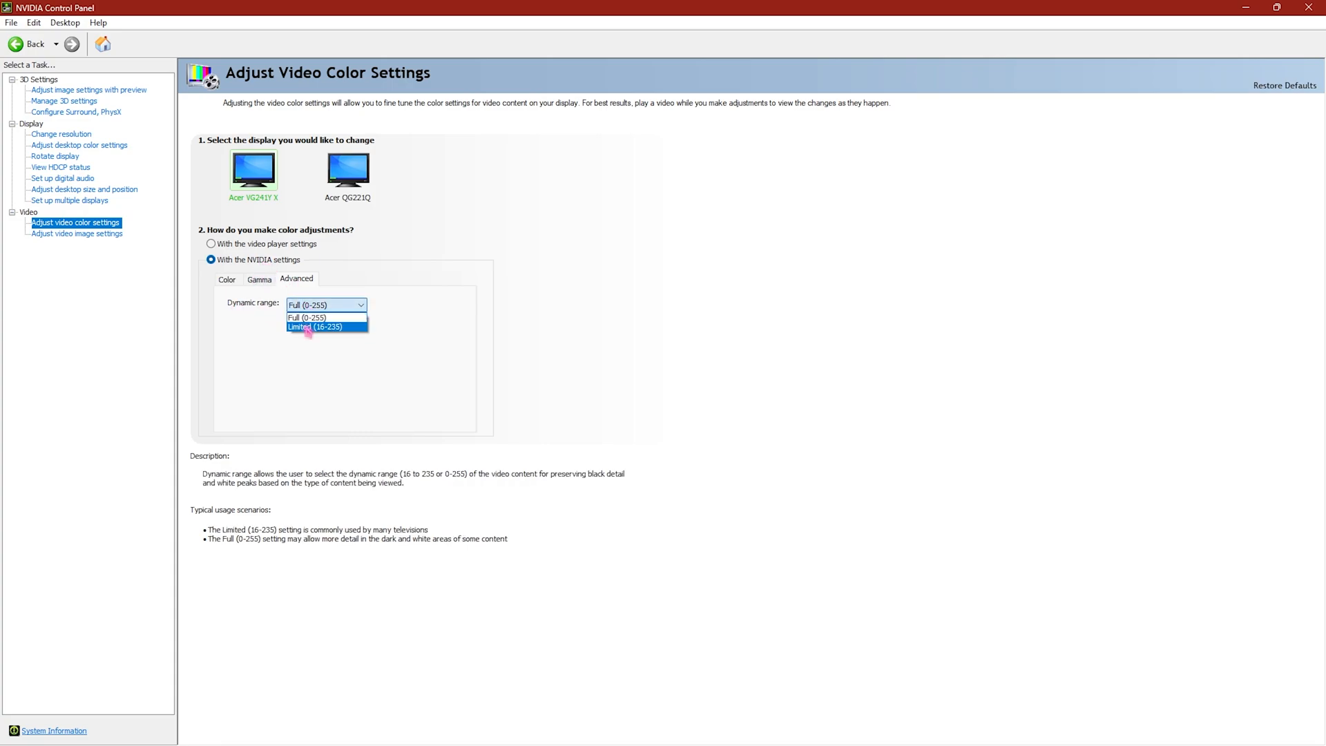
{"action": "left_click", "coordinate": [316, 317]}
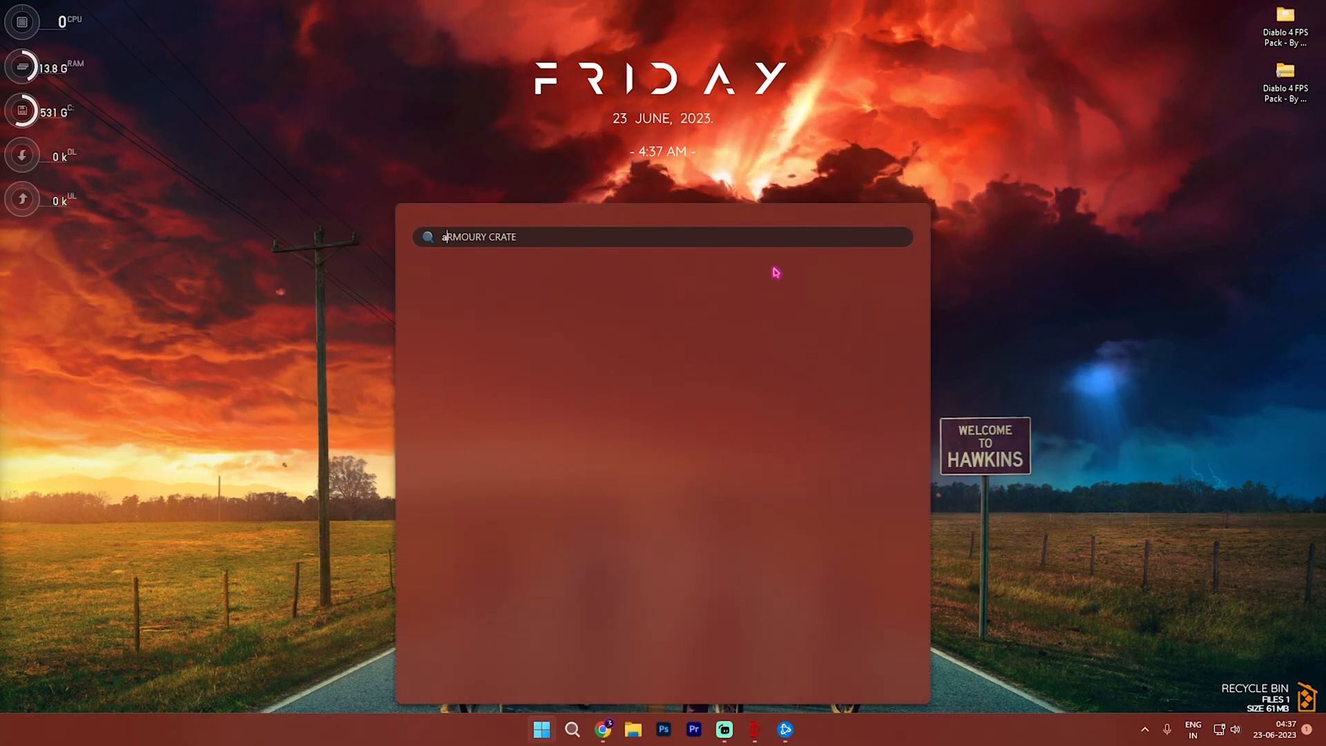
{"action": "type", "text": "adjust the appearance and performance of Windows"}
- Choose Adjust for best performance, keeping smooth screen fonts and thumbnails on, then view the Advanced settings
{"action": "key", "text": "Return"}
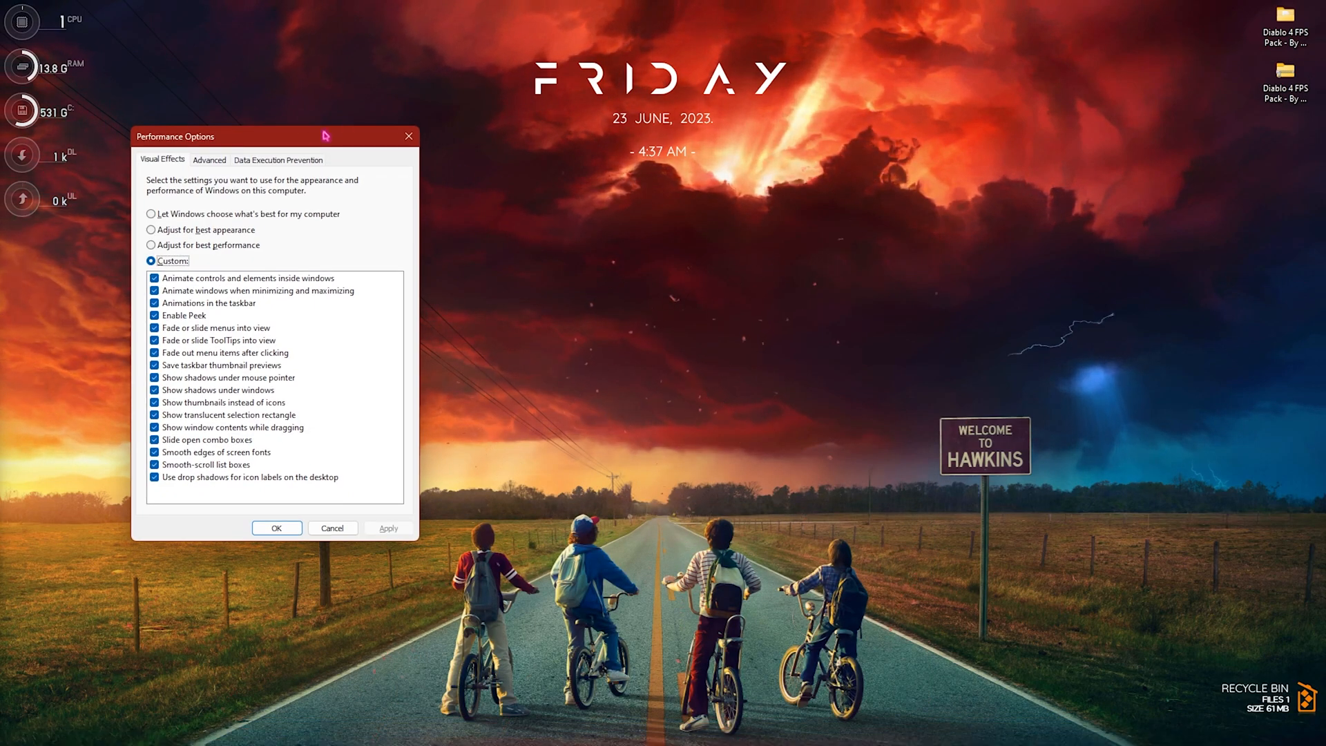
{"action": "left_click_drag", "start_coordinate": [244, 136], "coordinate": [286, 126]}
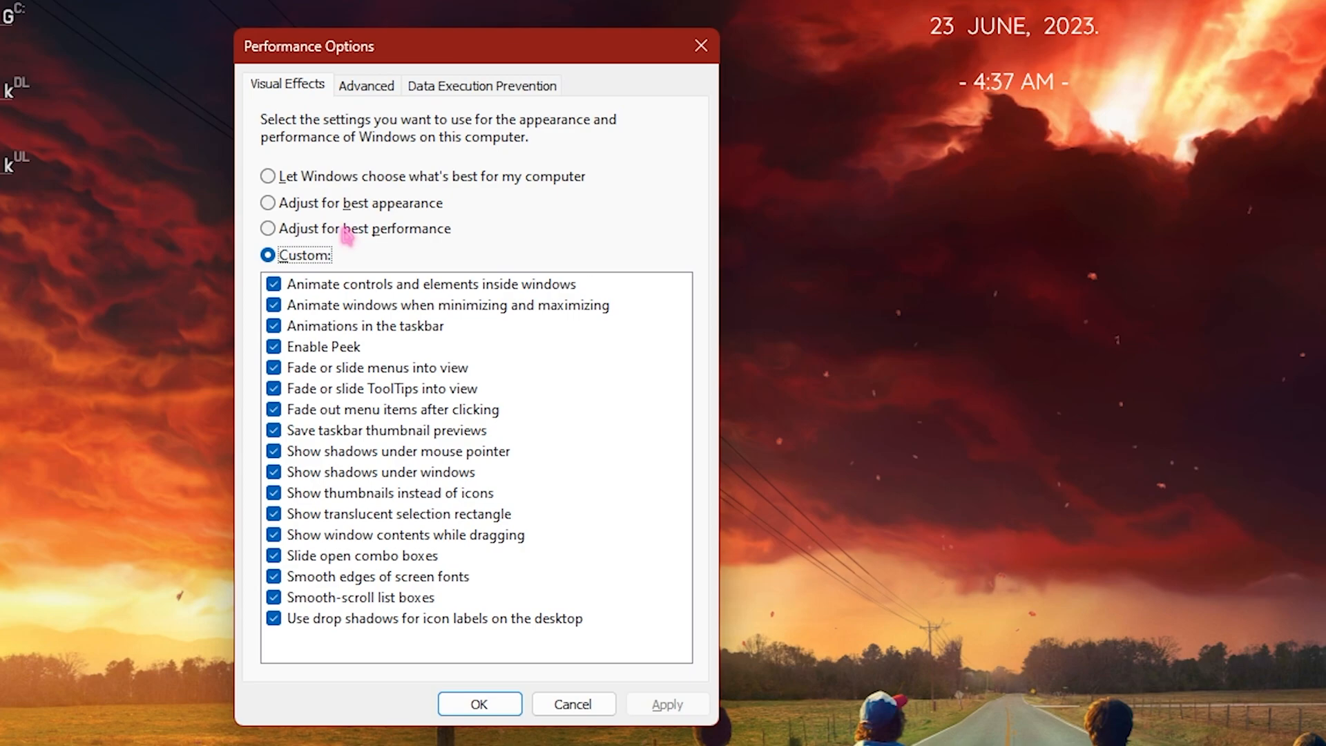
{"action": "left_click", "coordinate": [343, 229]}
{"action": "left_click", "coordinate": [377, 577]}
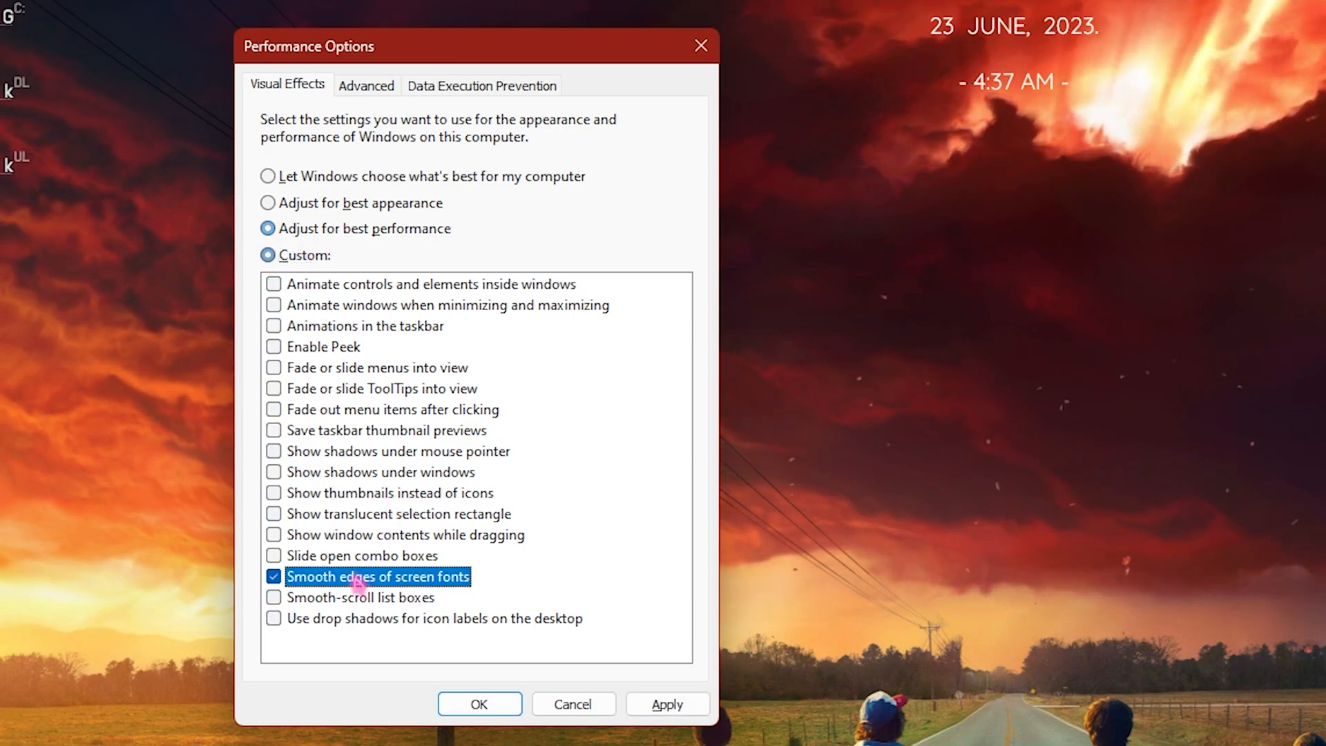
{"action": "left_click", "coordinate": [357, 494]}
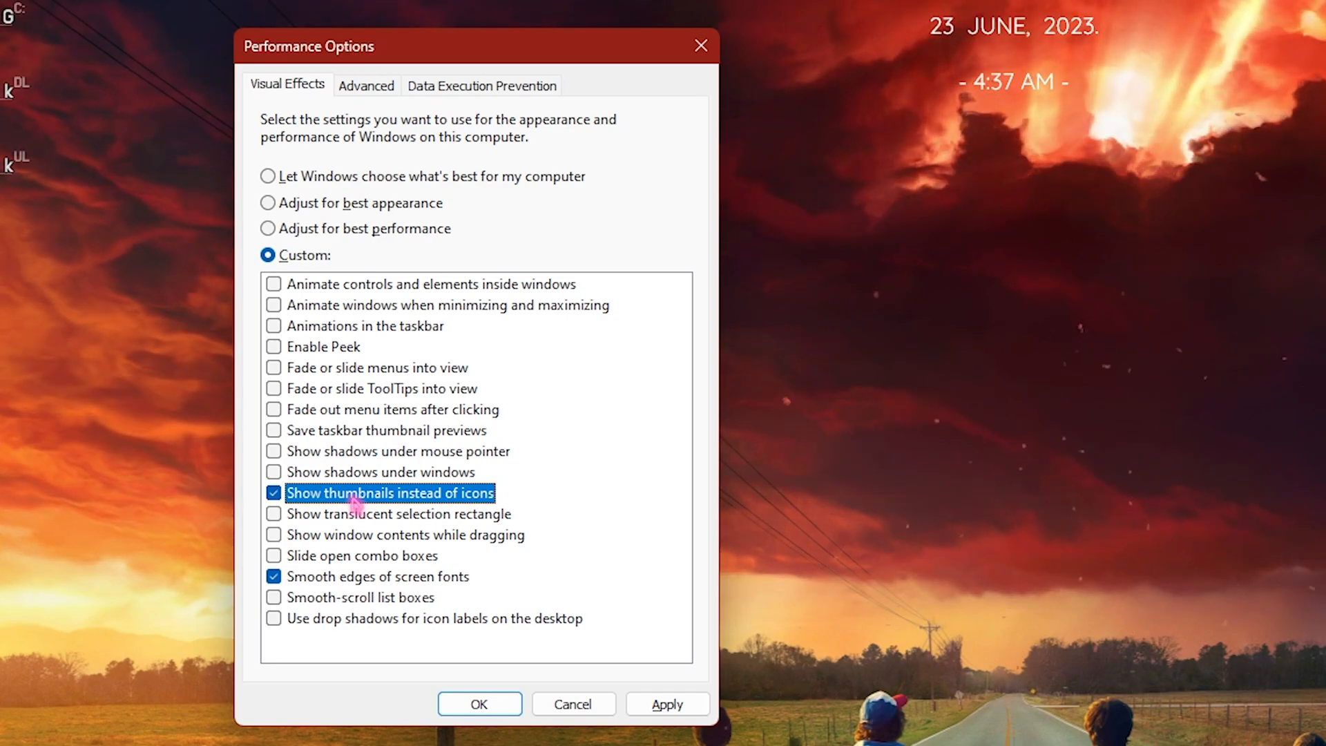
{"action": "left_click", "coordinate": [366, 85]}
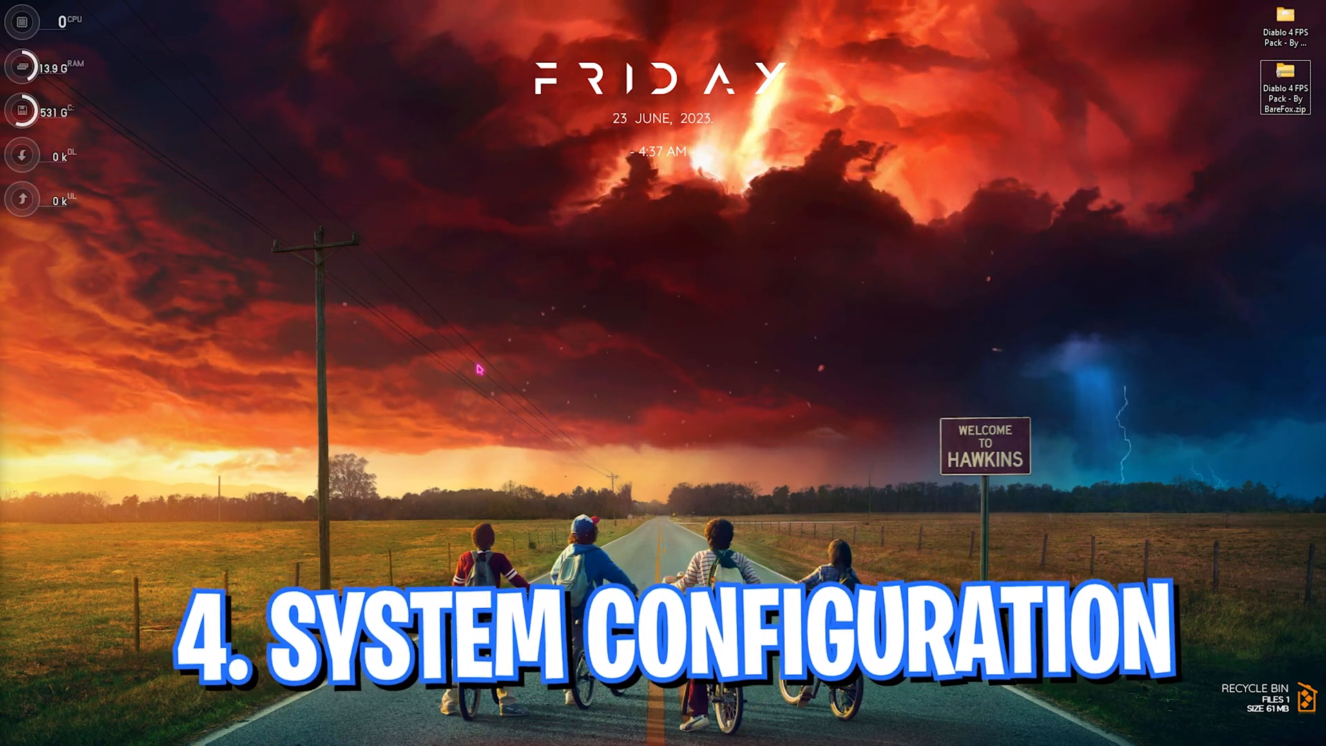
- In msconfig's advanced boot options, keep the processor count at 24 and confirm
{"action": "key", "text": "super"}
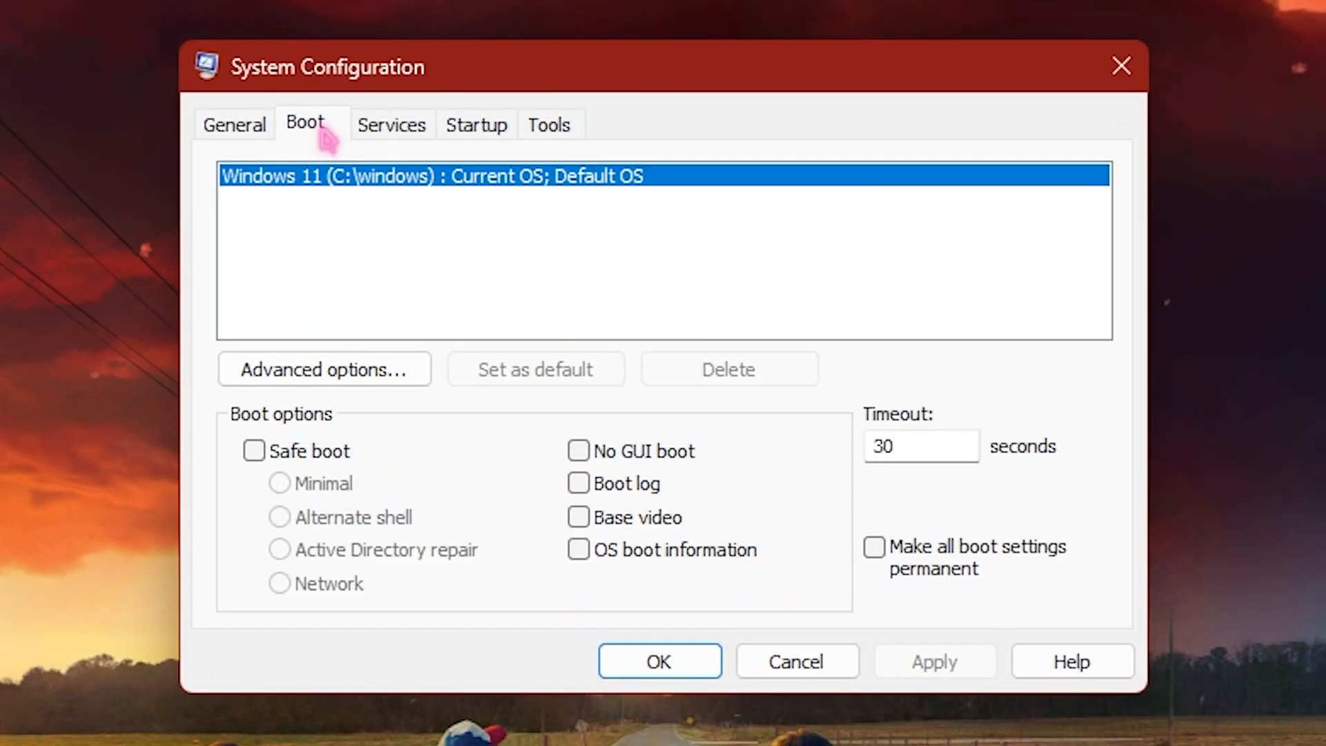
{"action": "left_click", "coordinate": [323, 370]}
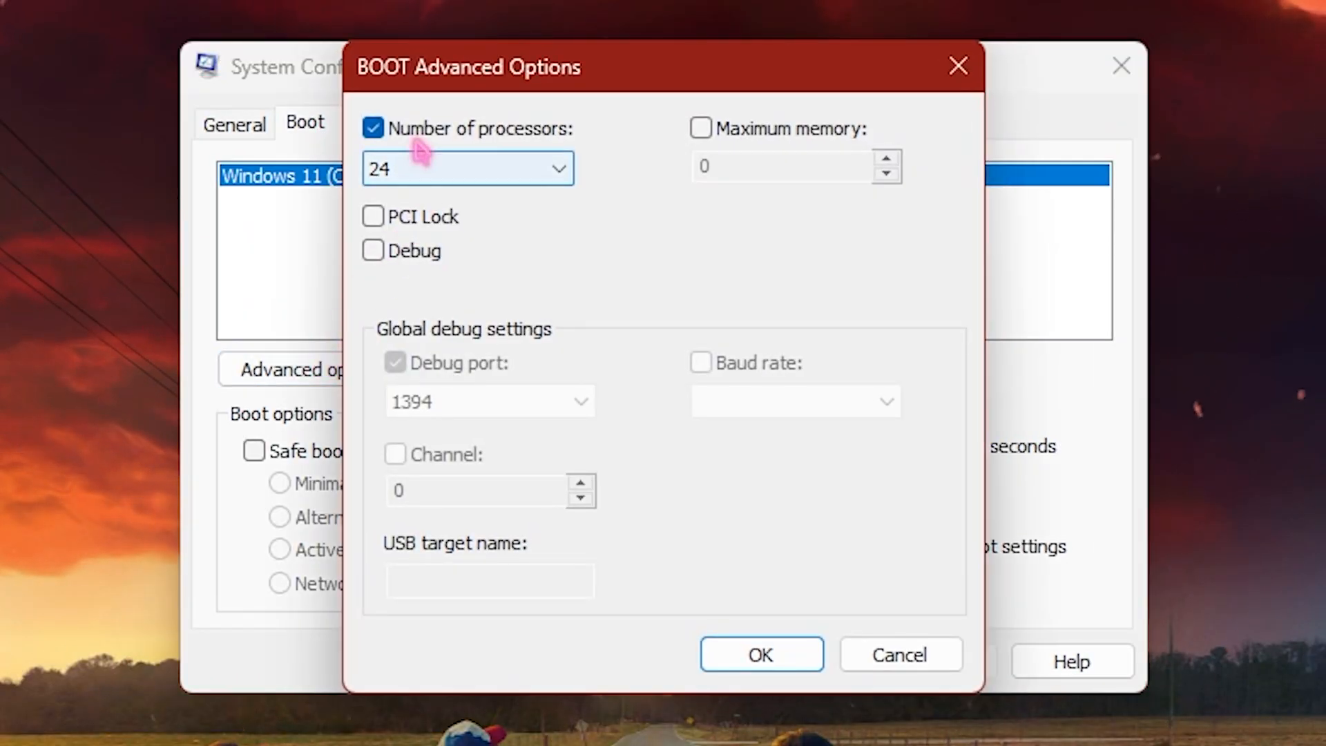
{"action": "left_click", "coordinate": [394, 168]}
{"action": "left_click", "coordinate": [415, 716]}
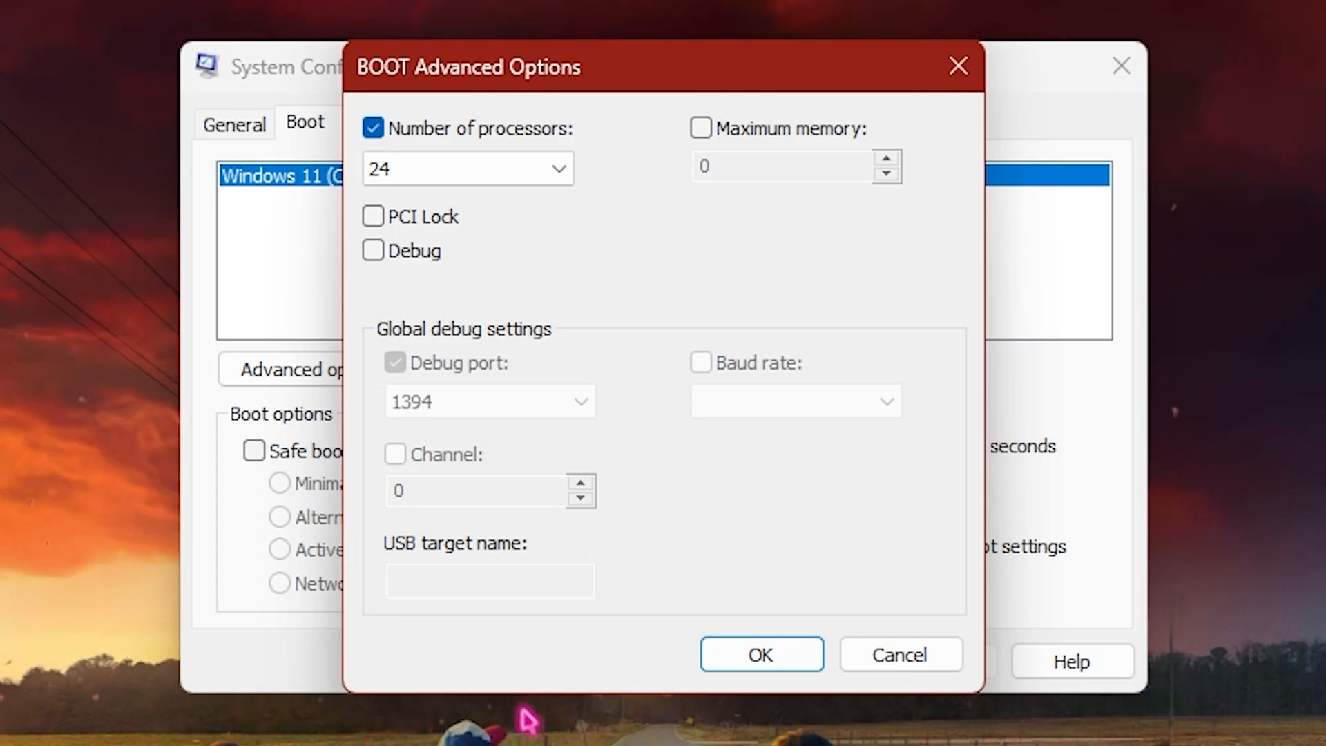
{"action": "left_click", "coordinate": [761, 655]}
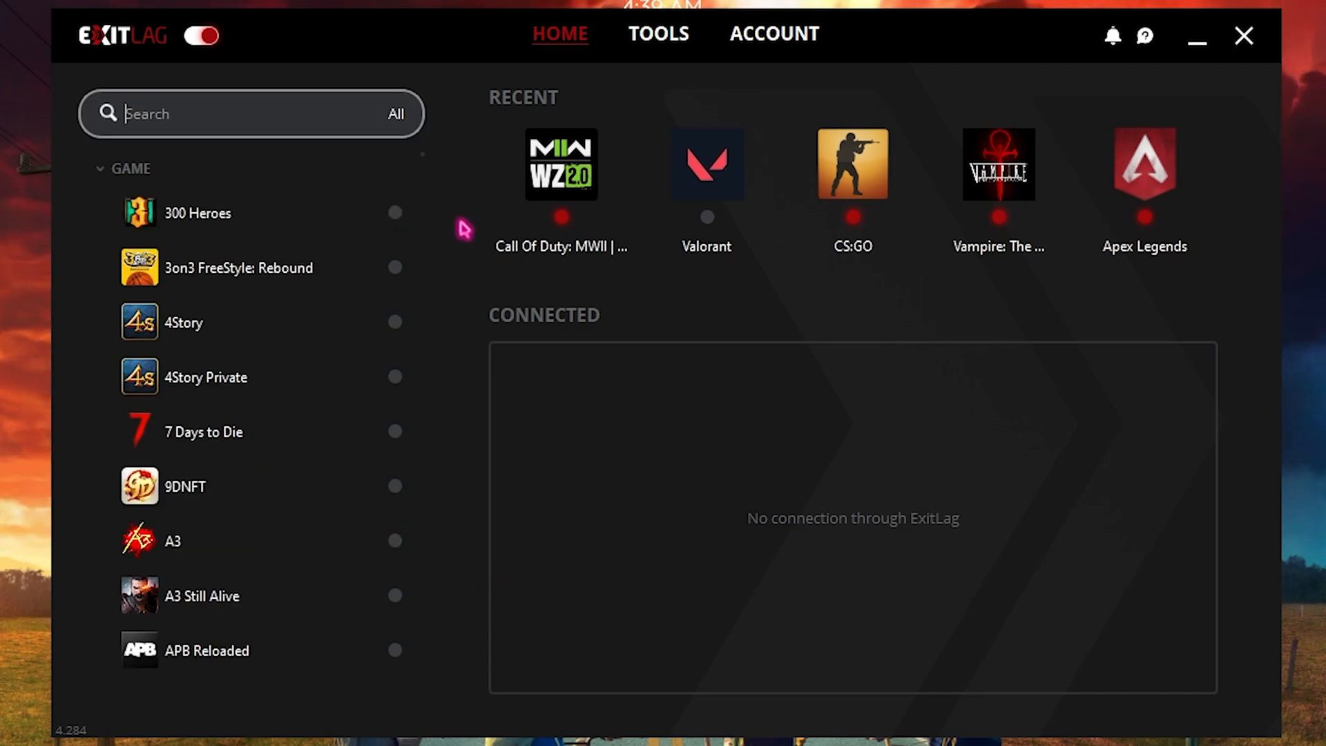
{"action": "type", "text": "Di"}
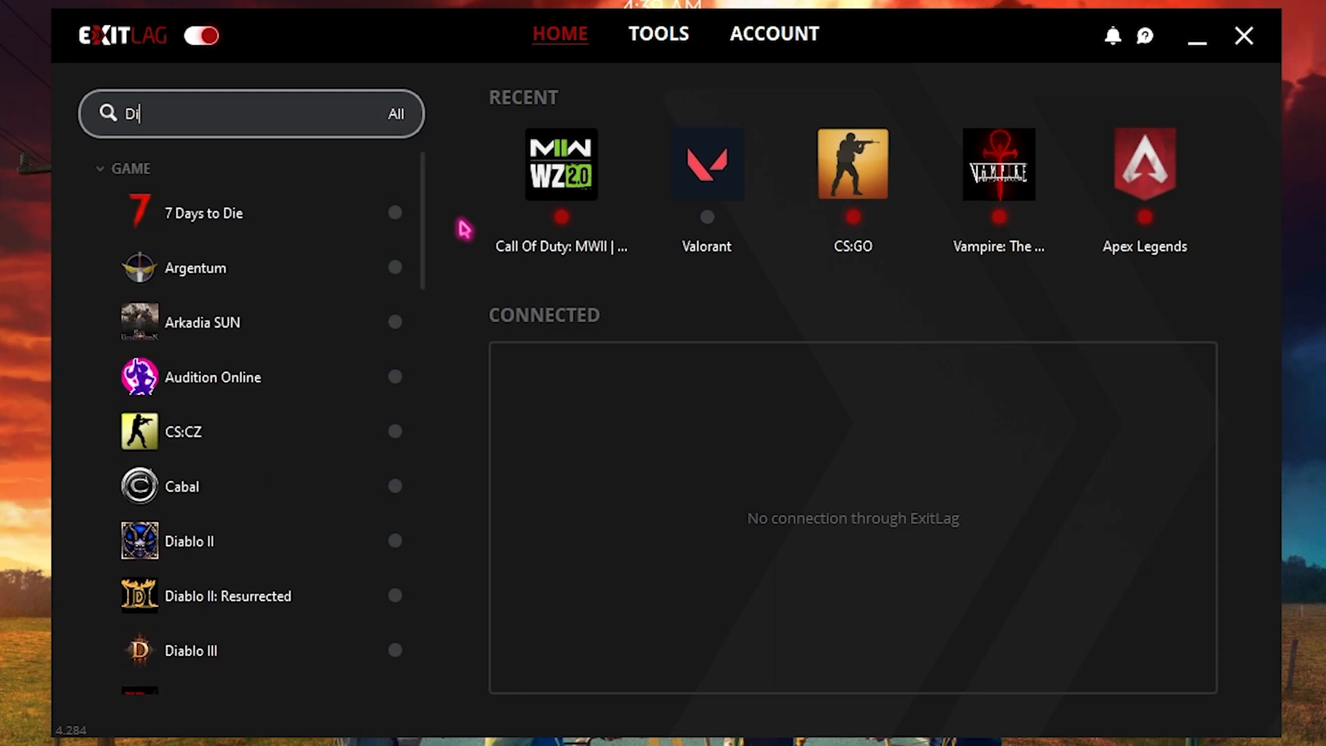
{"action": "type", "text": "ab"}
- Set Diablo IV's game region to HK Hong Kong01 and apply the routes
{"action": "left_click", "coordinate": [207, 382]}
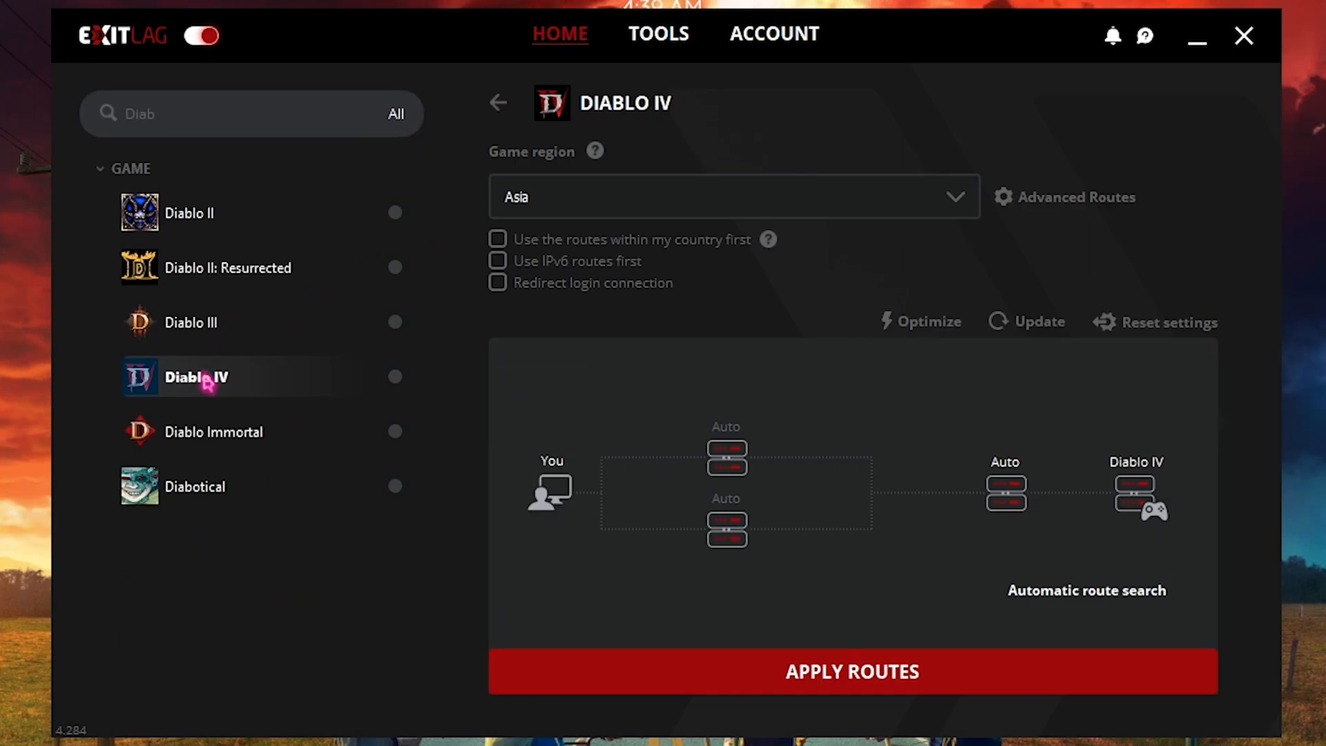
{"action": "left_click", "coordinate": [561, 201]}
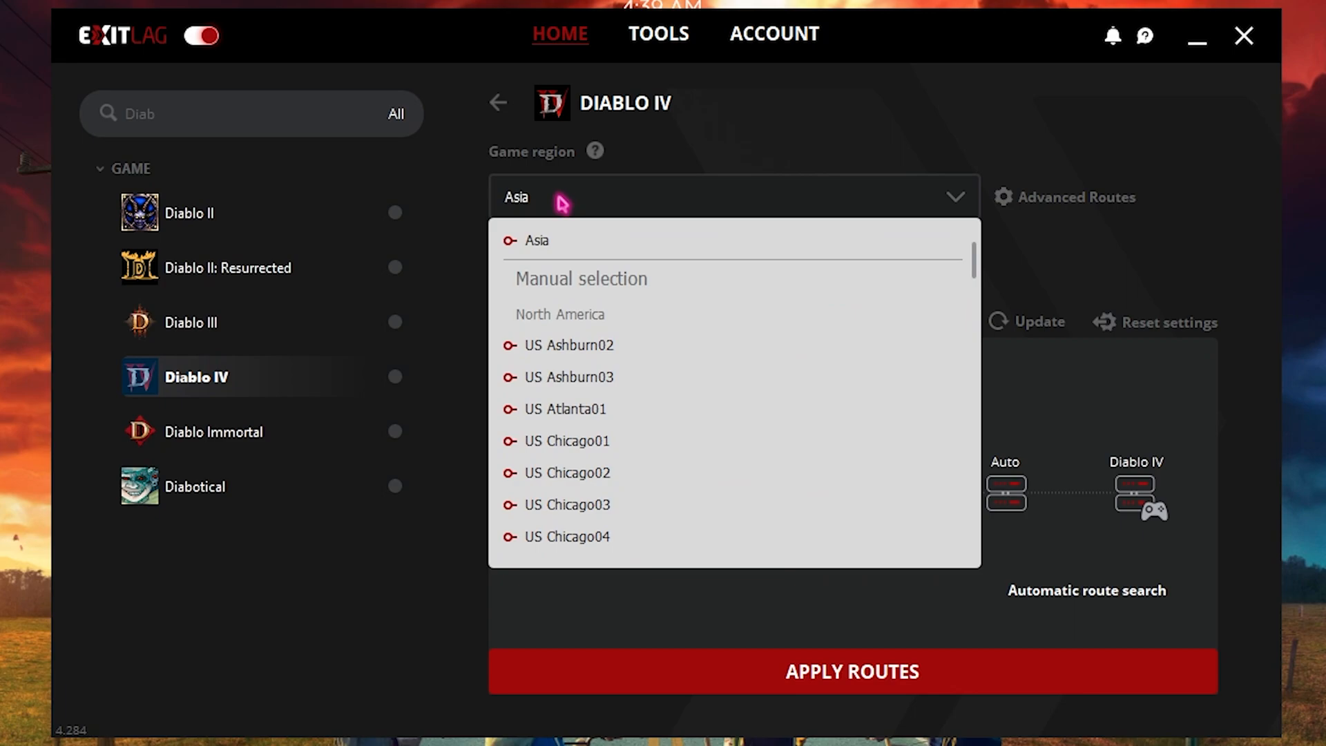
{"action": "scroll", "coordinate": [608, 366], "scroll_direction": "down", "scroll_amount": 5}
{"action": "scroll", "coordinate": [609, 366], "scroll_direction": "down", "scroll_amount": 5}
{"action": "scroll", "coordinate": [609, 366], "scroll_direction": "down", "scroll_amount": 3}
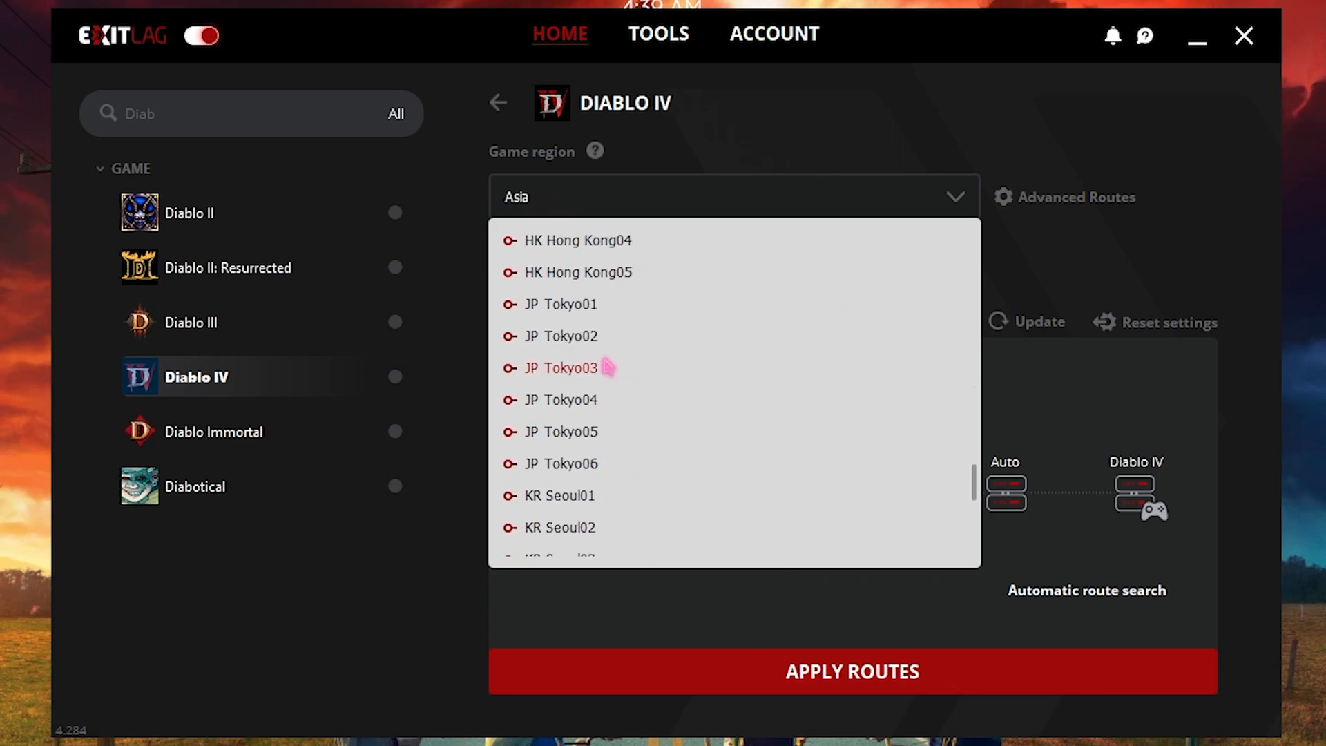
{"action": "scroll", "coordinate": [608, 366], "scroll_direction": "down", "scroll_amount": 2}
{"action": "scroll", "coordinate": [605, 367], "scroll_direction": "down", "scroll_amount": 3}
{"action": "scroll", "coordinate": [606, 394], "scroll_direction": "down", "scroll_amount": 4}
{"action": "scroll", "coordinate": [621, 416], "scroll_direction": "up", "scroll_amount": 4}
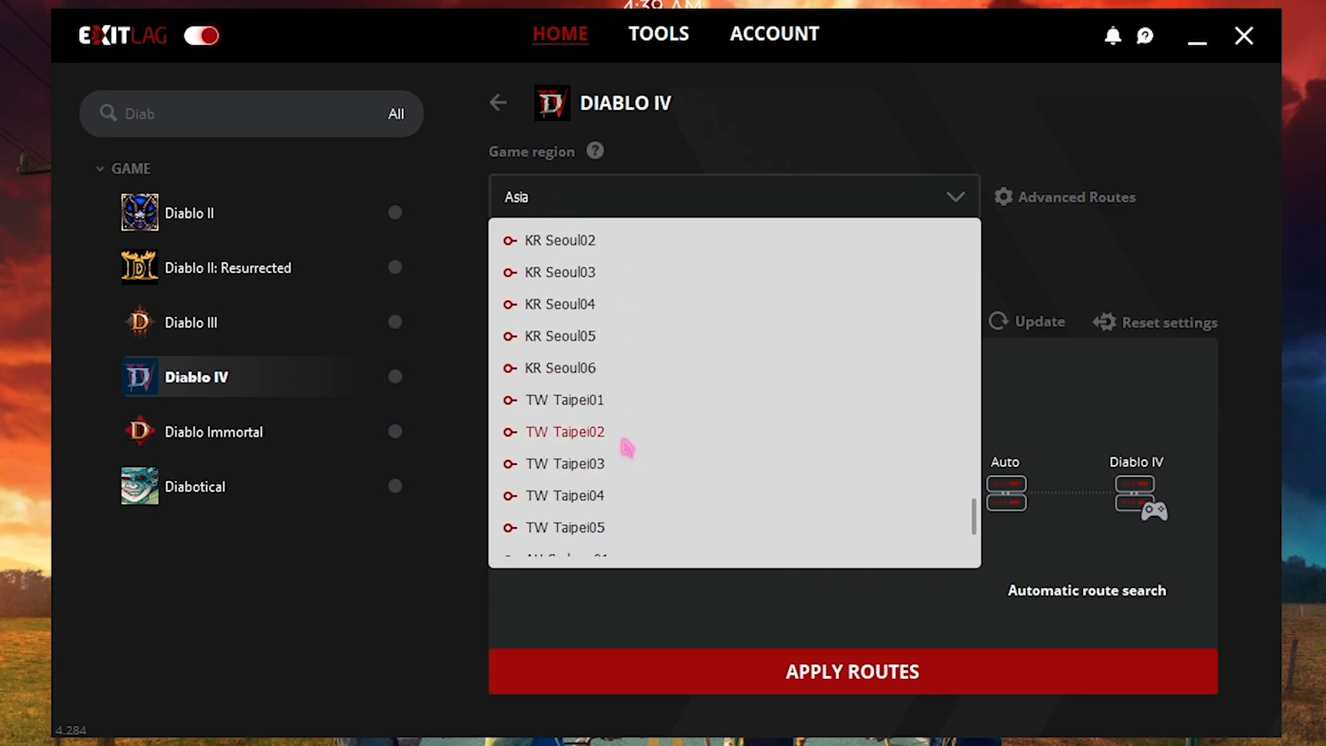
{"action": "scroll", "coordinate": [625, 443], "scroll_direction": "up", "scroll_amount": 3}
{"action": "scroll", "coordinate": [625, 444], "scroll_direction": "up", "scroll_amount": 3}
{"action": "scroll", "coordinate": [626, 443], "scroll_direction": "up", "scroll_amount": 2}
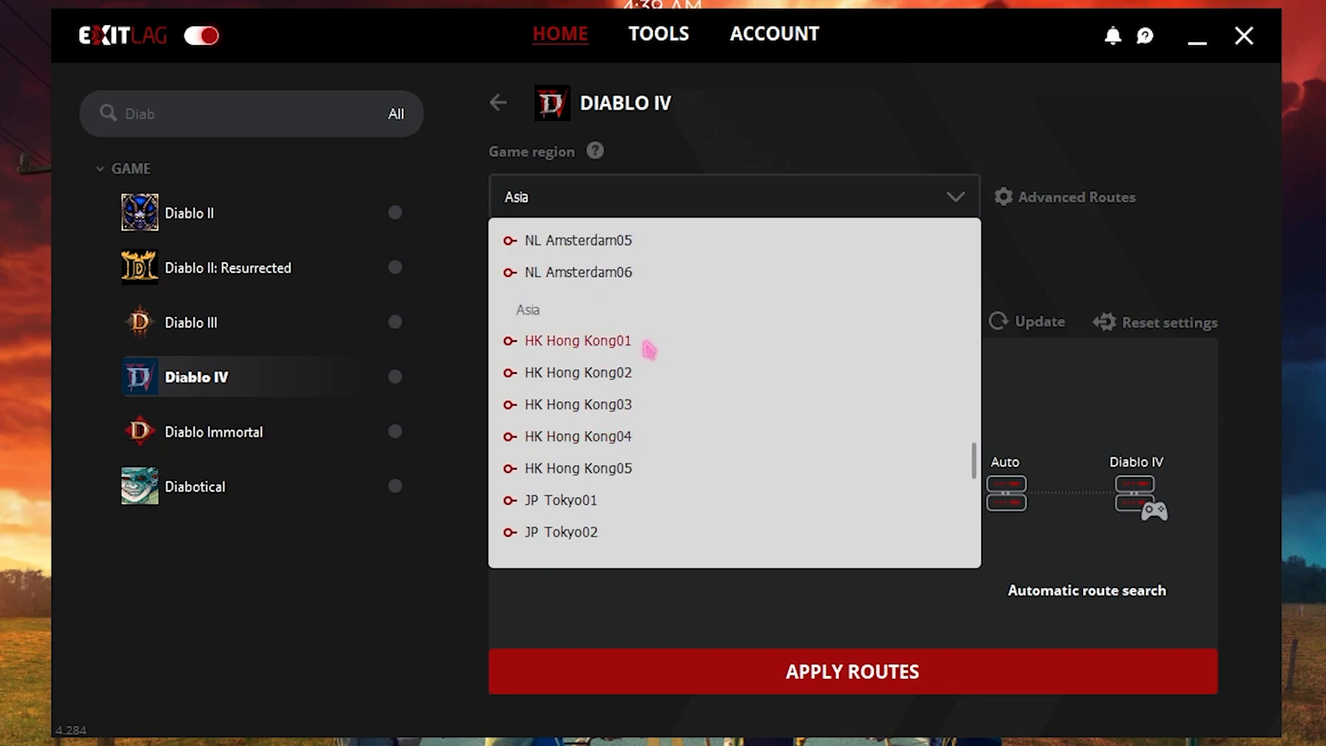
{"action": "scroll", "coordinate": [586, 385], "scroll_direction": "down", "scroll_amount": 4}
{"action": "scroll", "coordinate": [596, 373], "scroll_direction": "up", "scroll_amount": 2}
{"action": "scroll", "coordinate": [596, 358], "scroll_direction": "up", "scroll_amount": 3}
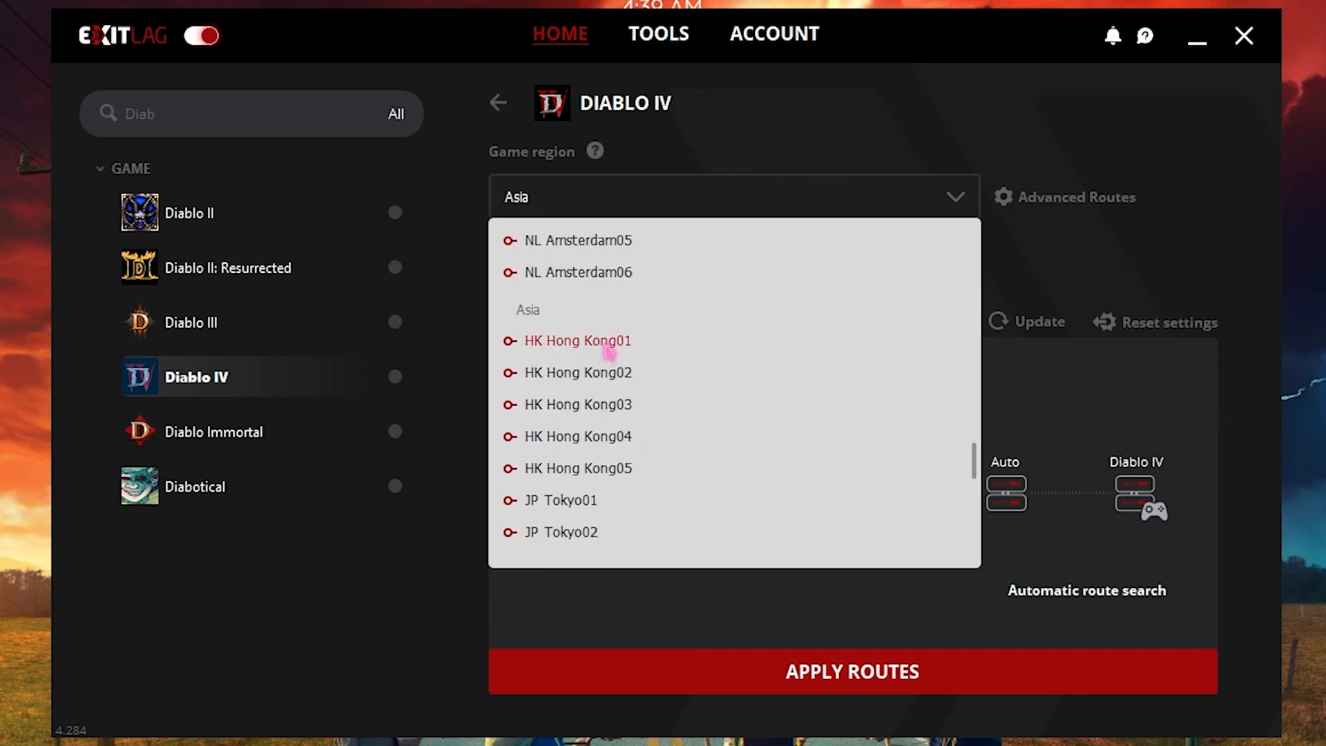
{"action": "left_click", "coordinate": [578, 341]}
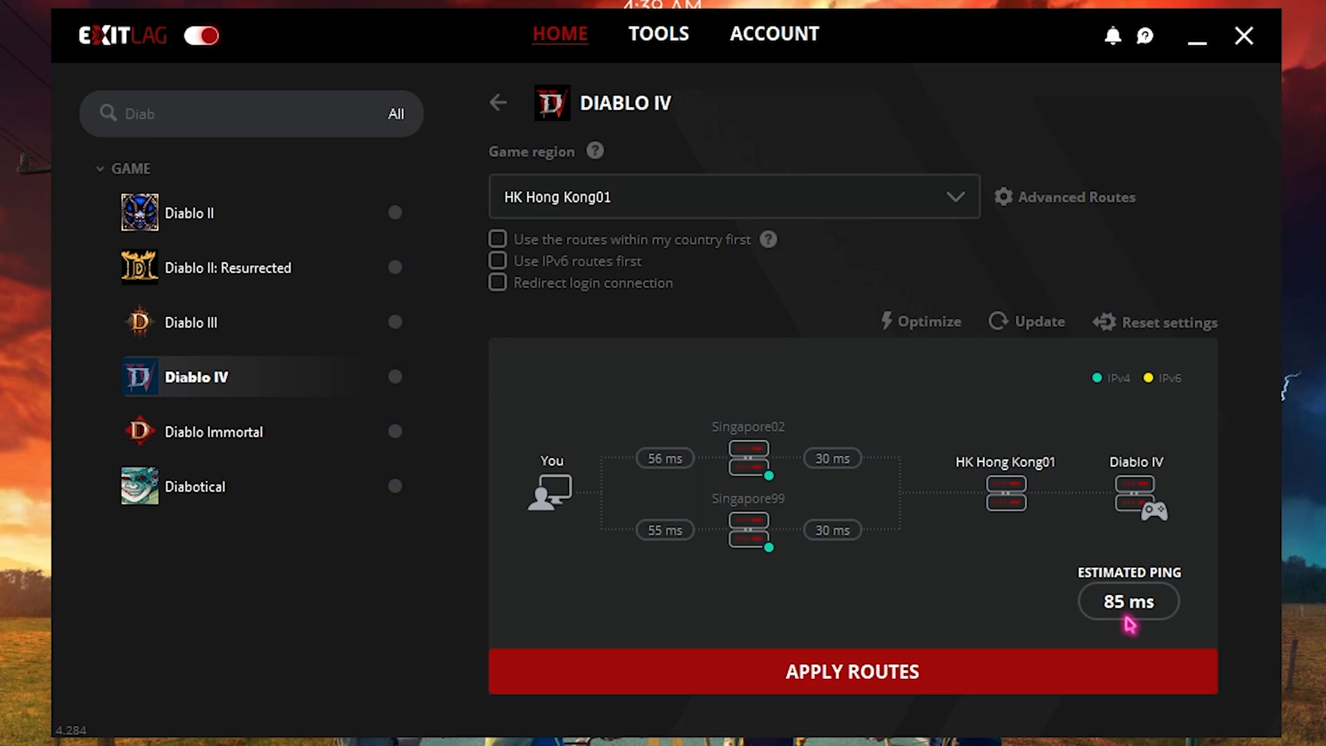
{"action": "left_click", "coordinate": [852, 674]}
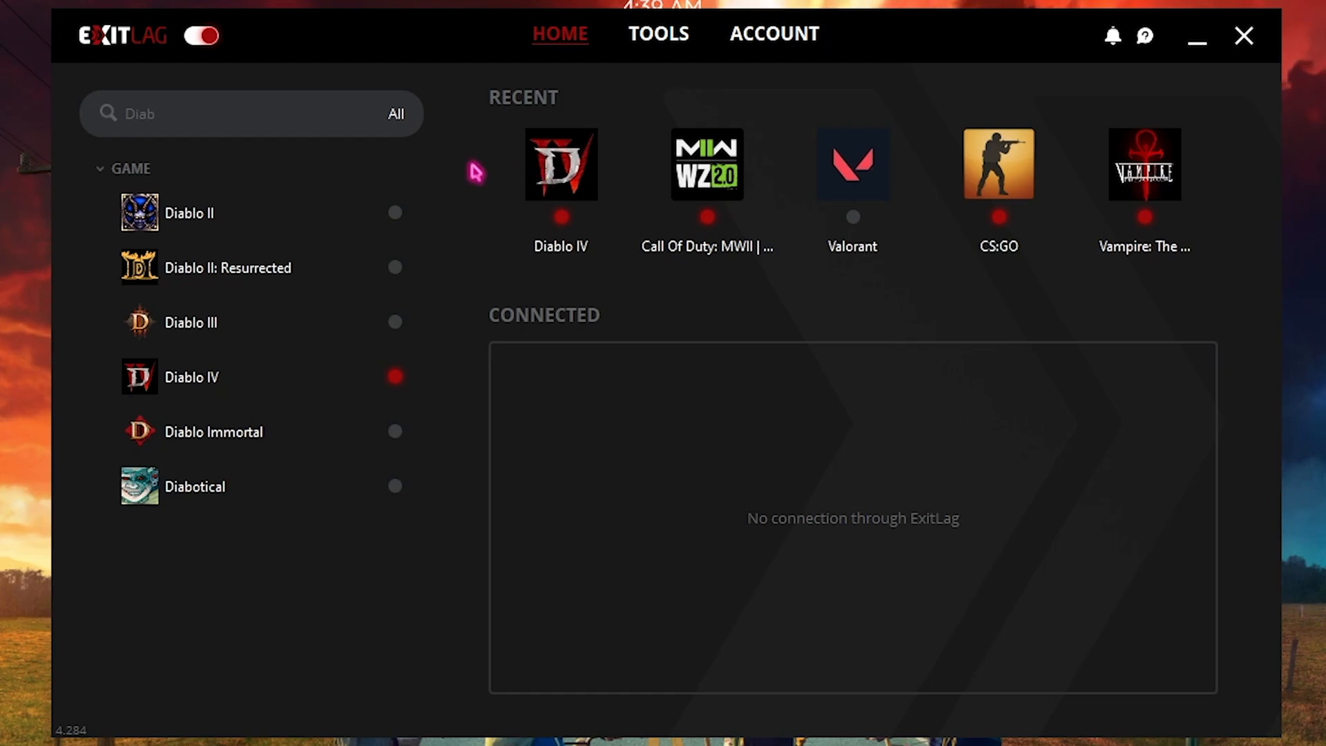
- Go to ExitLag's Tools page with the FPS boost settings
{"action": "left_click", "coordinate": [664, 38]}
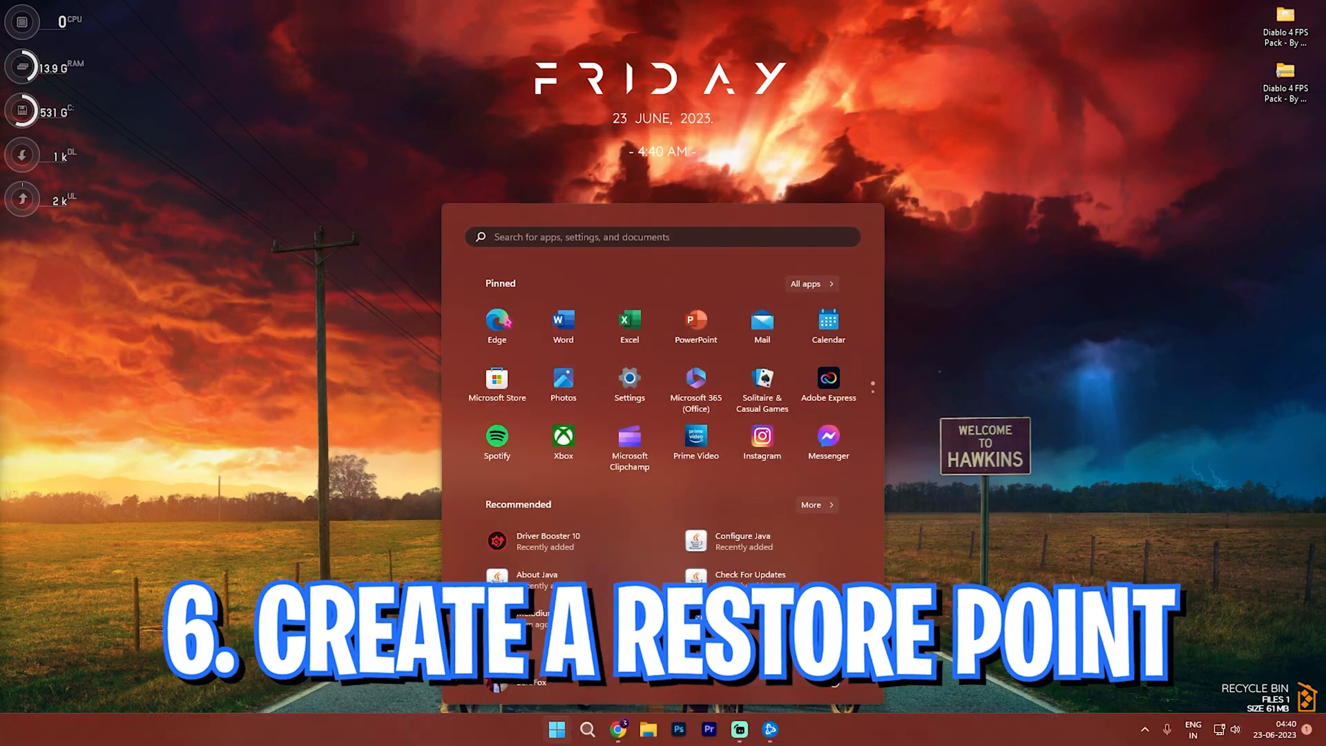
{"action": "type", "text": "create a restore point"}
- Select Local Disk (C:) in System Protection and confirm protection stays turned on
{"action": "key", "text": "Return"}
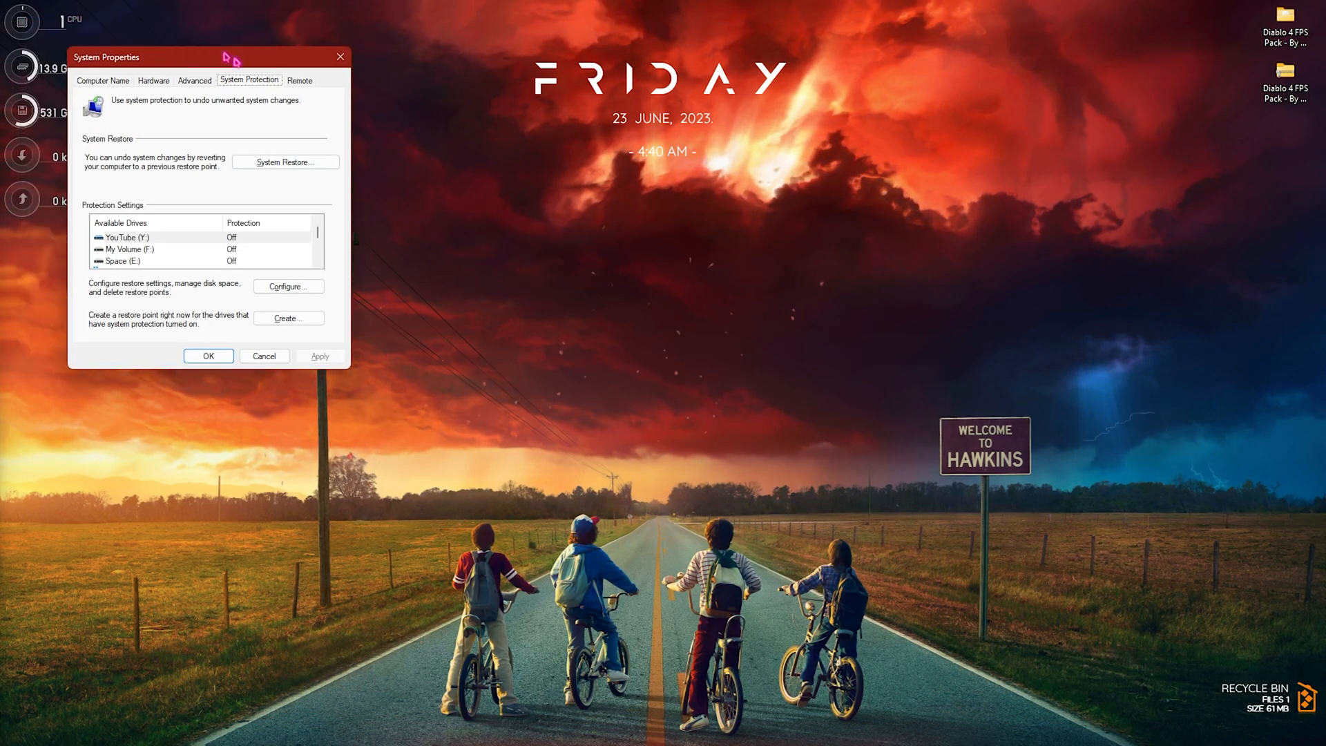
{"action": "left_click_drag", "start_coordinate": [104, 52], "coordinate": [282, 124]}
{"action": "scroll", "coordinate": [243, 313], "scroll_direction": "down", "scroll_amount": 2}
{"action": "left_click", "coordinate": [243, 314]}
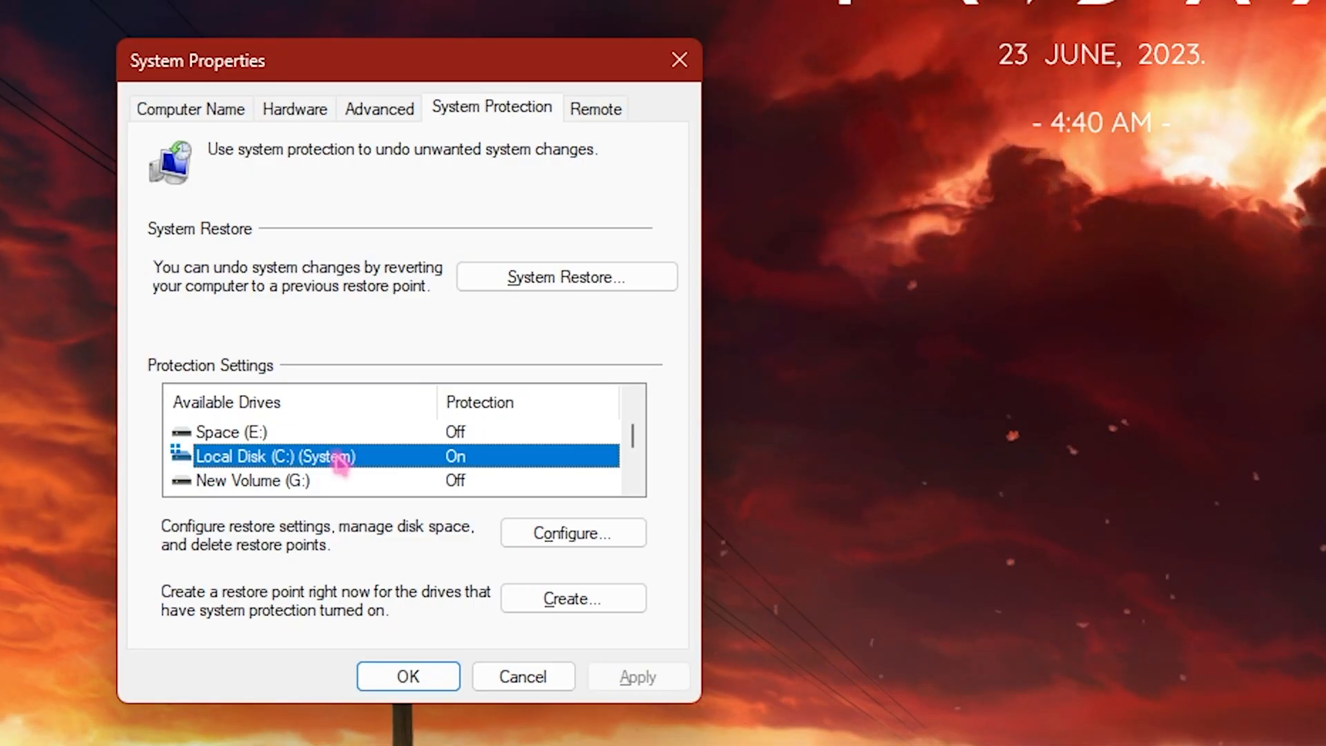
{"action": "left_click", "coordinate": [573, 532]}
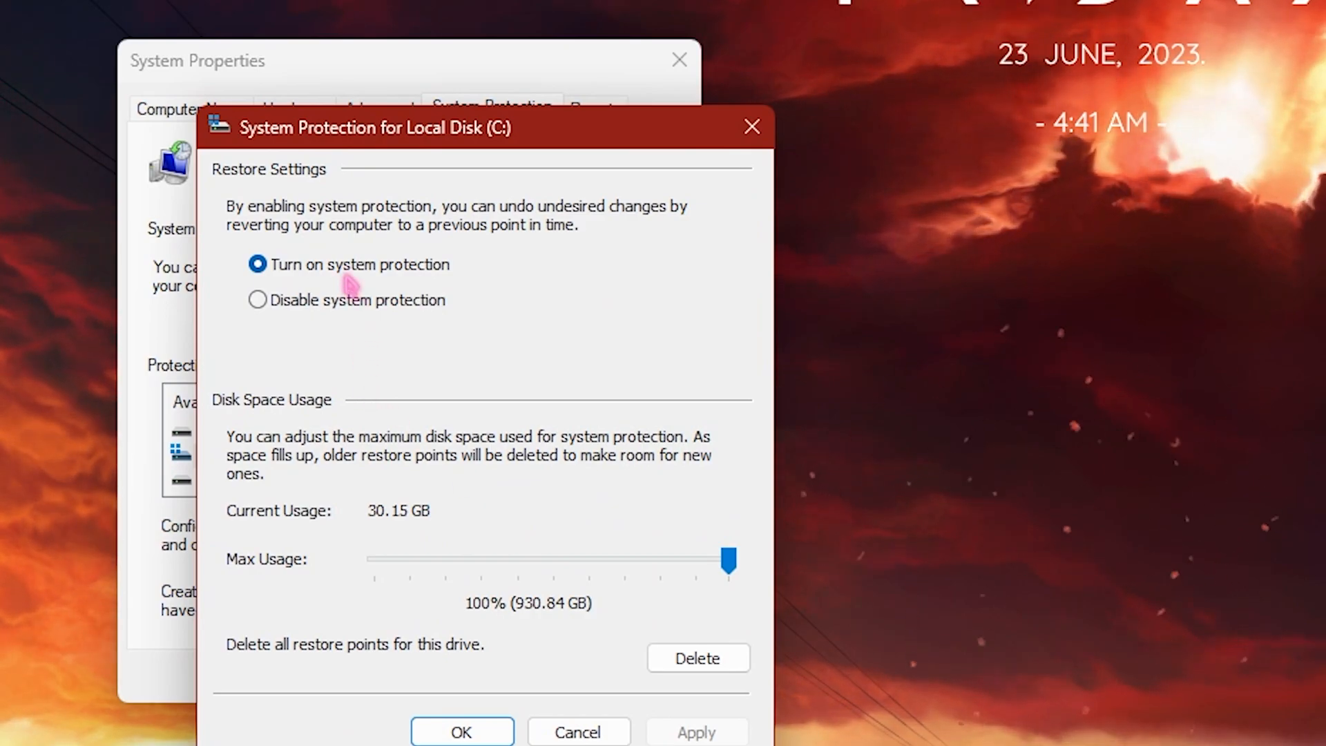
{"action": "left_click", "coordinate": [461, 732]}
- Create a new restore point named 'Diablo 4'
{"action": "left_click", "coordinate": [572, 599]}
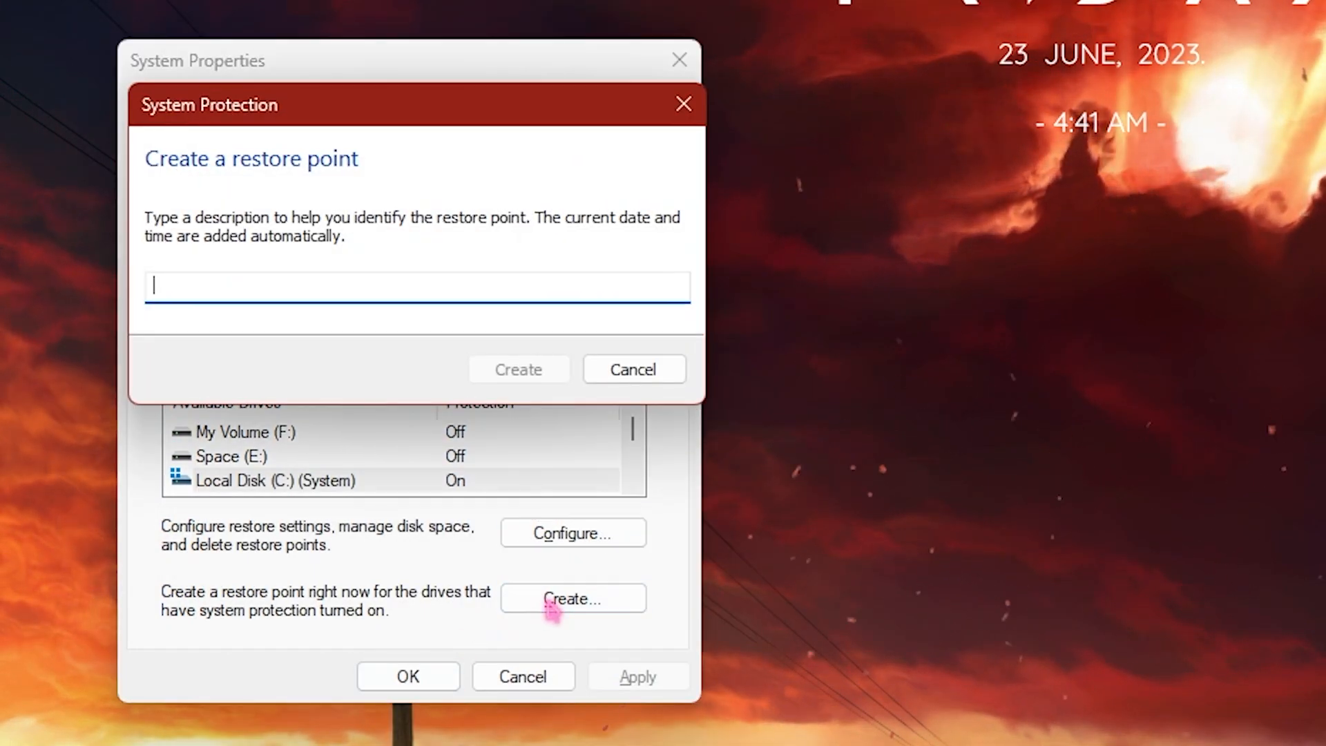
{"action": "type", "text": "Diablo 4"}
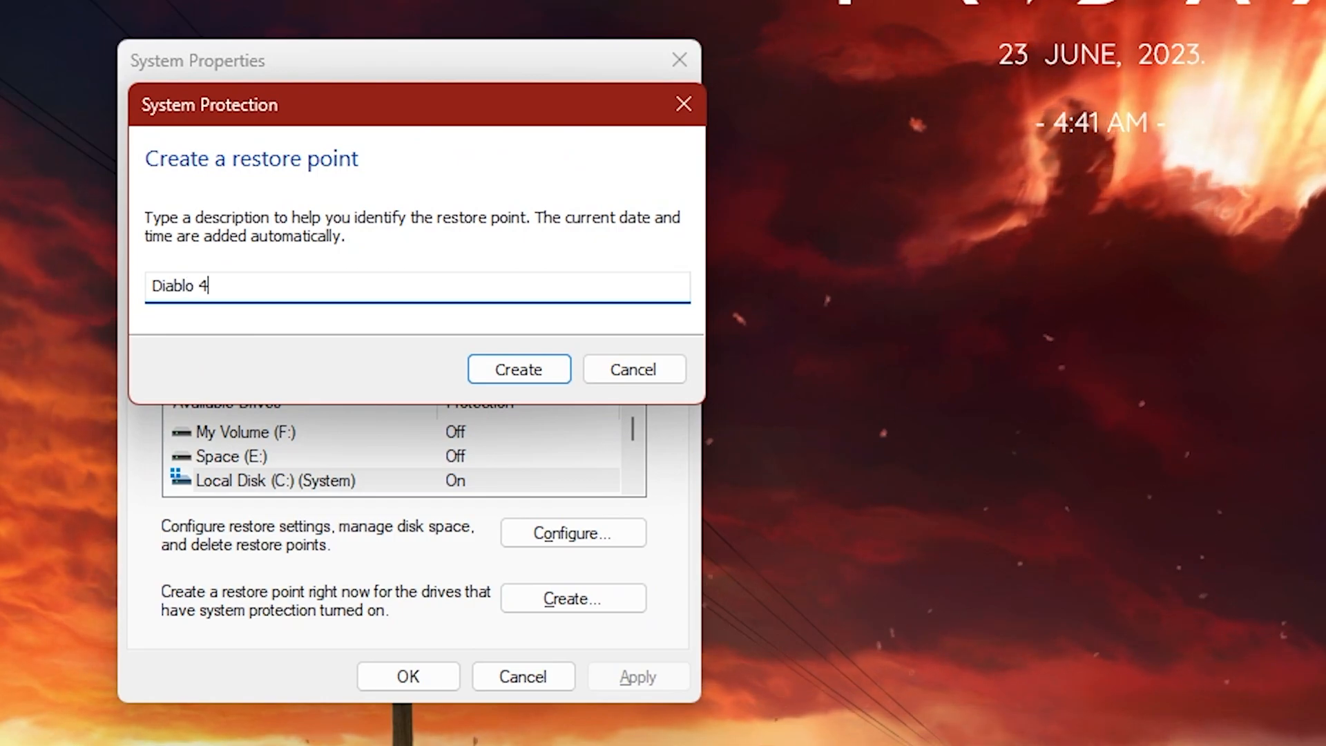
{"action": "left_click", "coordinate": [519, 371]}
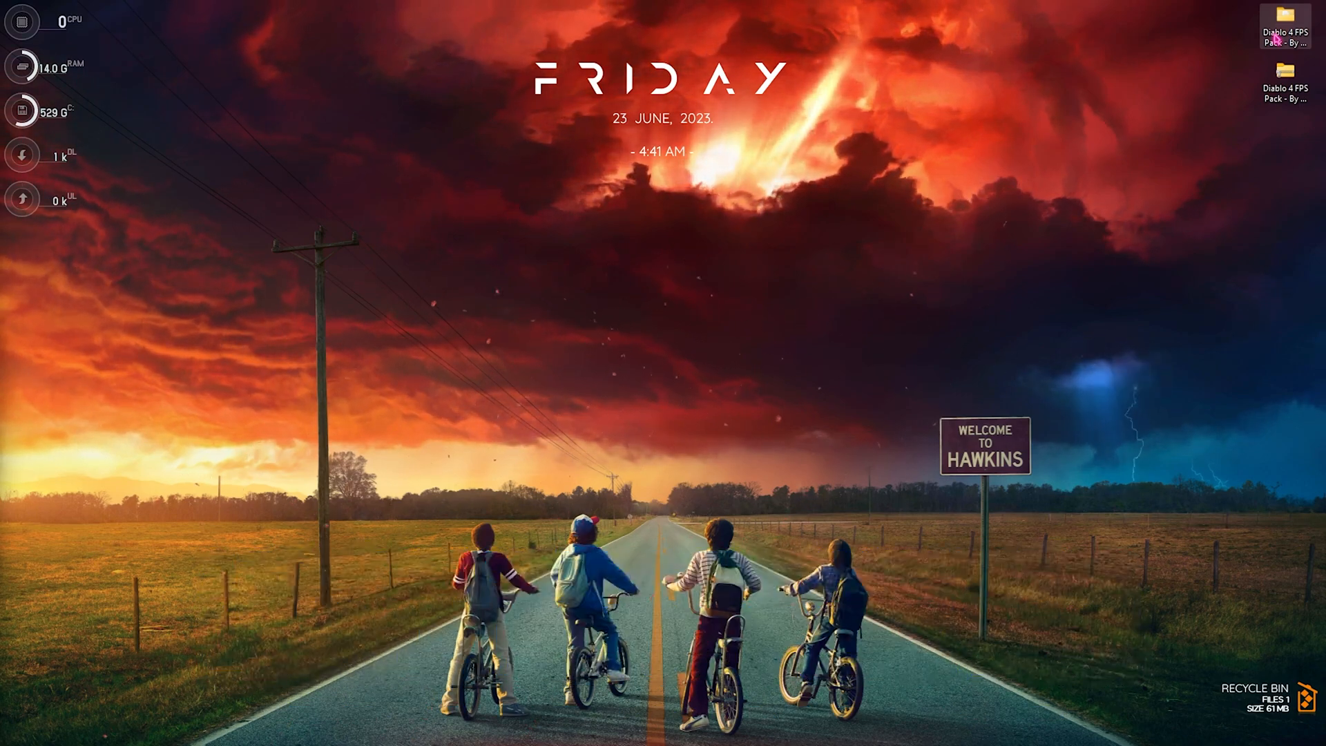
- Browse into the pack's 1 - PC Optimization folder and review its registry files
{"action": "double_click", "coordinate": [1279, 31]}
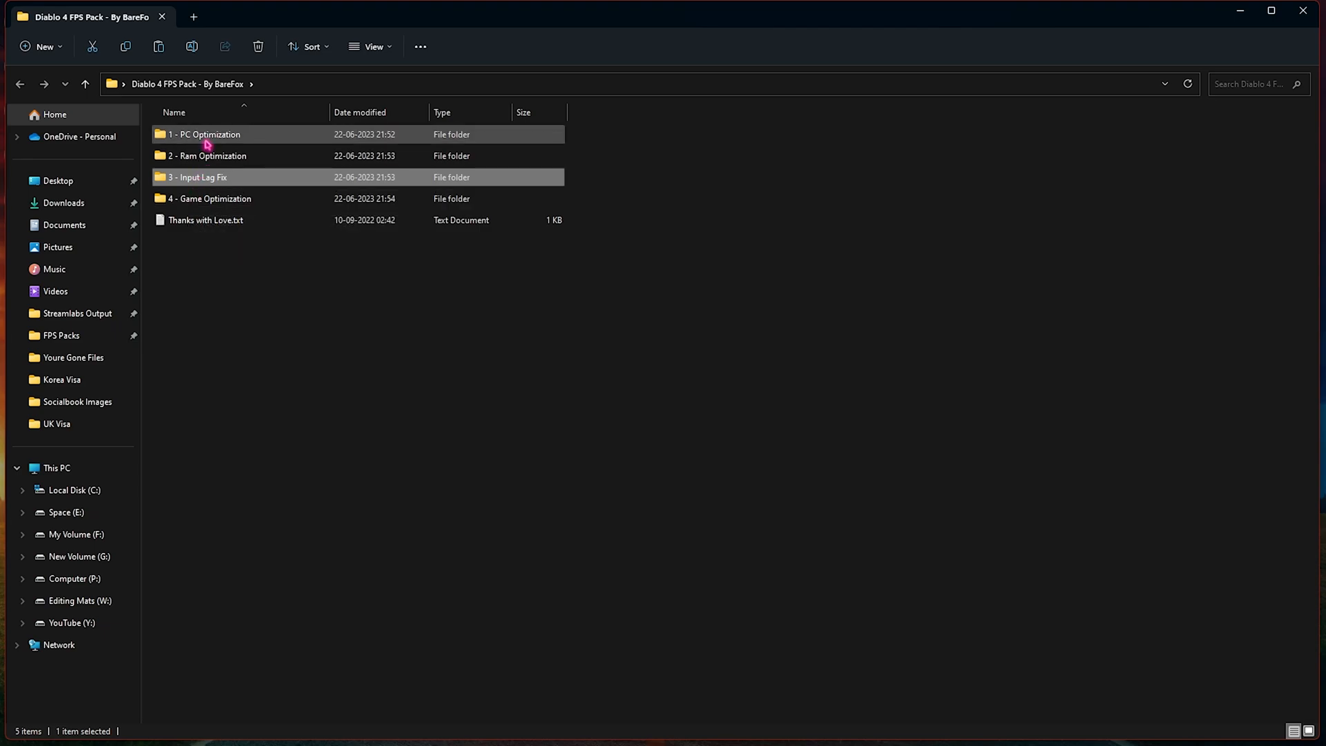
{"action": "double_click", "coordinate": [208, 134]}
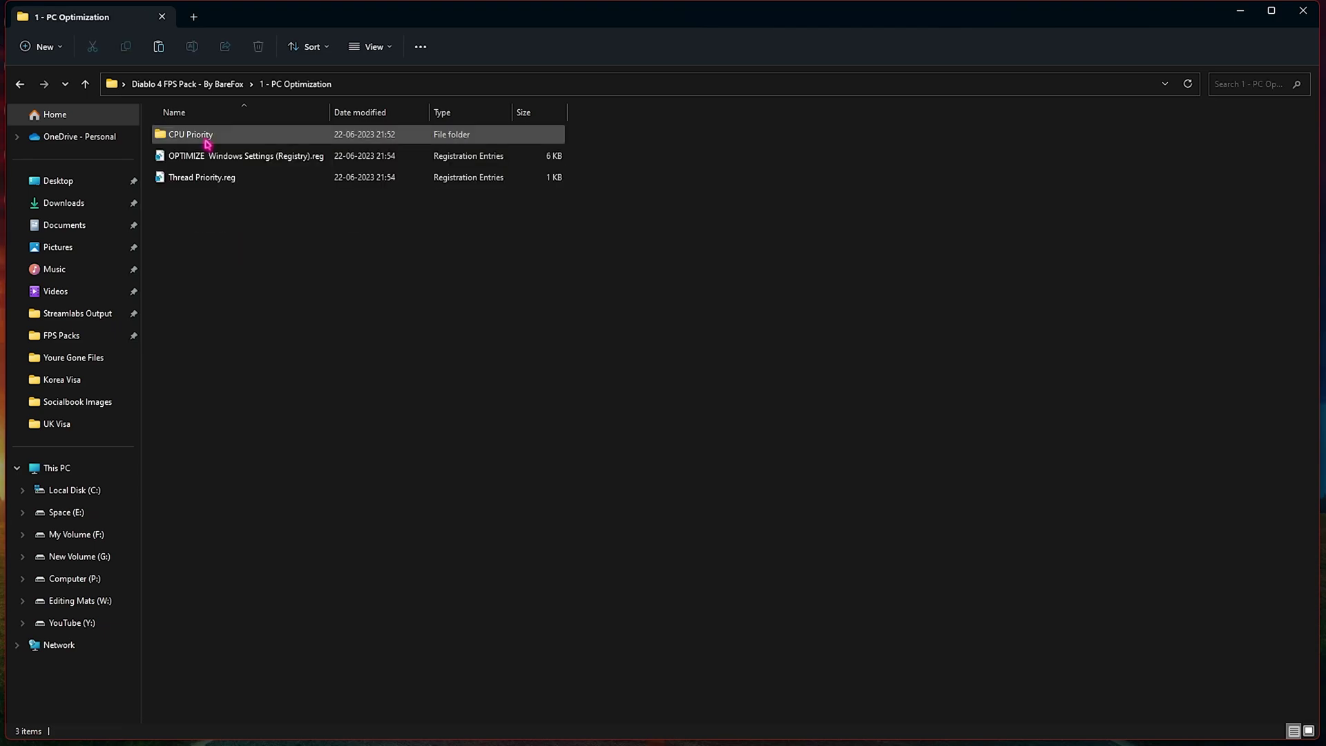
{"action": "left_click_drag", "start_coordinate": [233, 234], "coordinate": [218, 166]}
{"action": "left_click", "coordinate": [223, 217]}
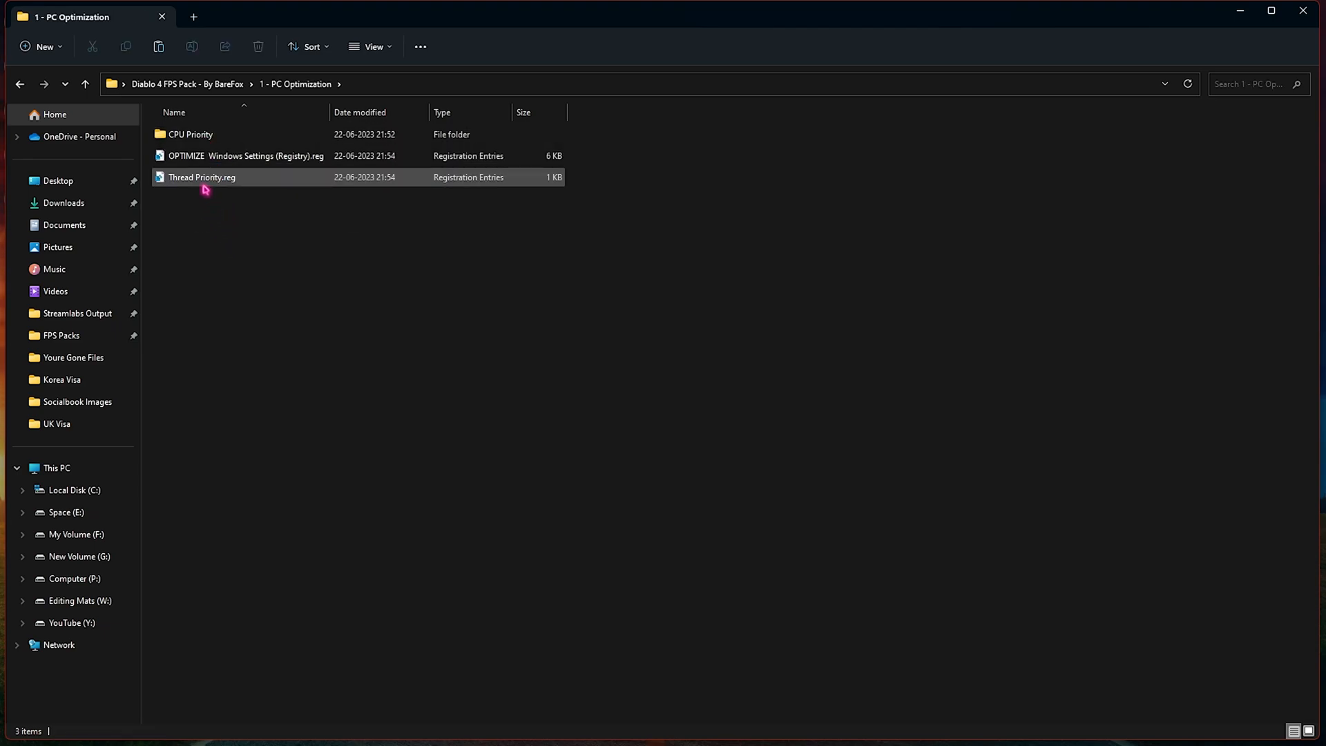
{"action": "left_click", "coordinate": [204, 158]}
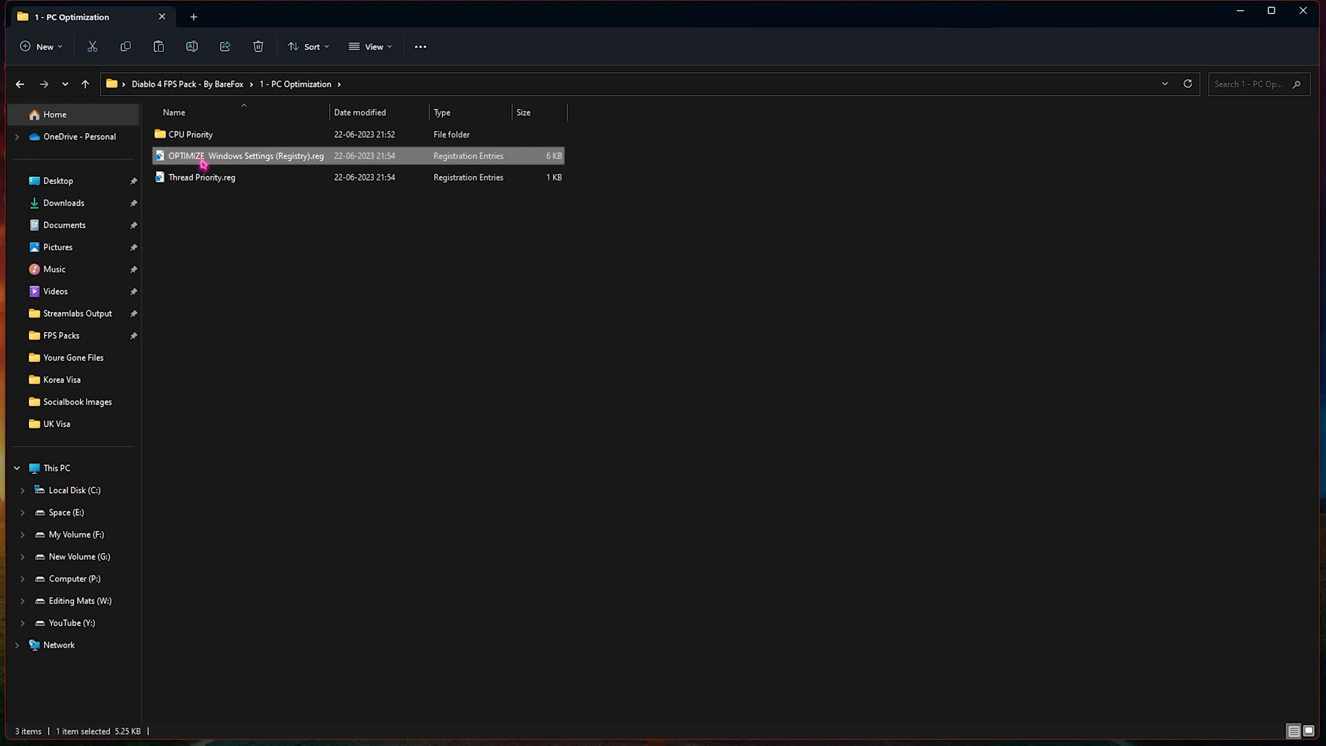
{"action": "left_click", "coordinate": [246, 271]}
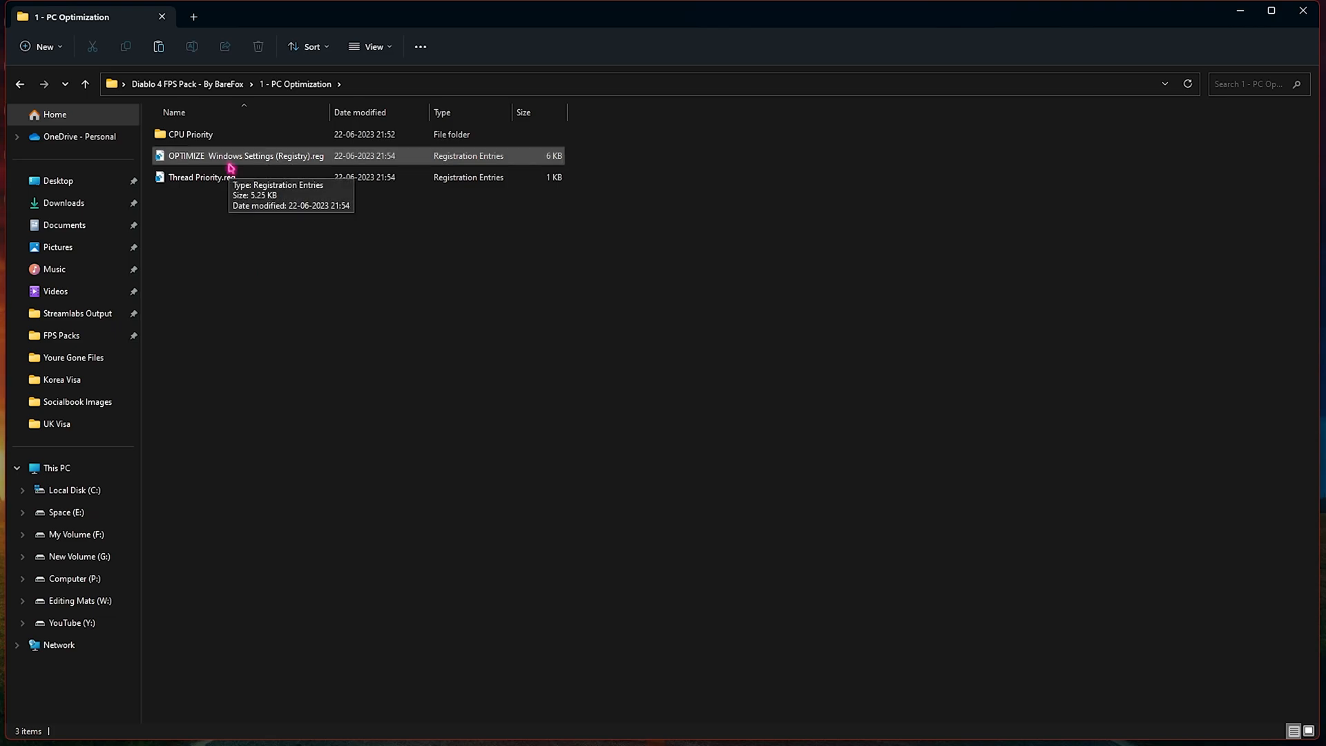
- Enter the CPU Priority folder
{"action": "double_click", "coordinate": [195, 135]}
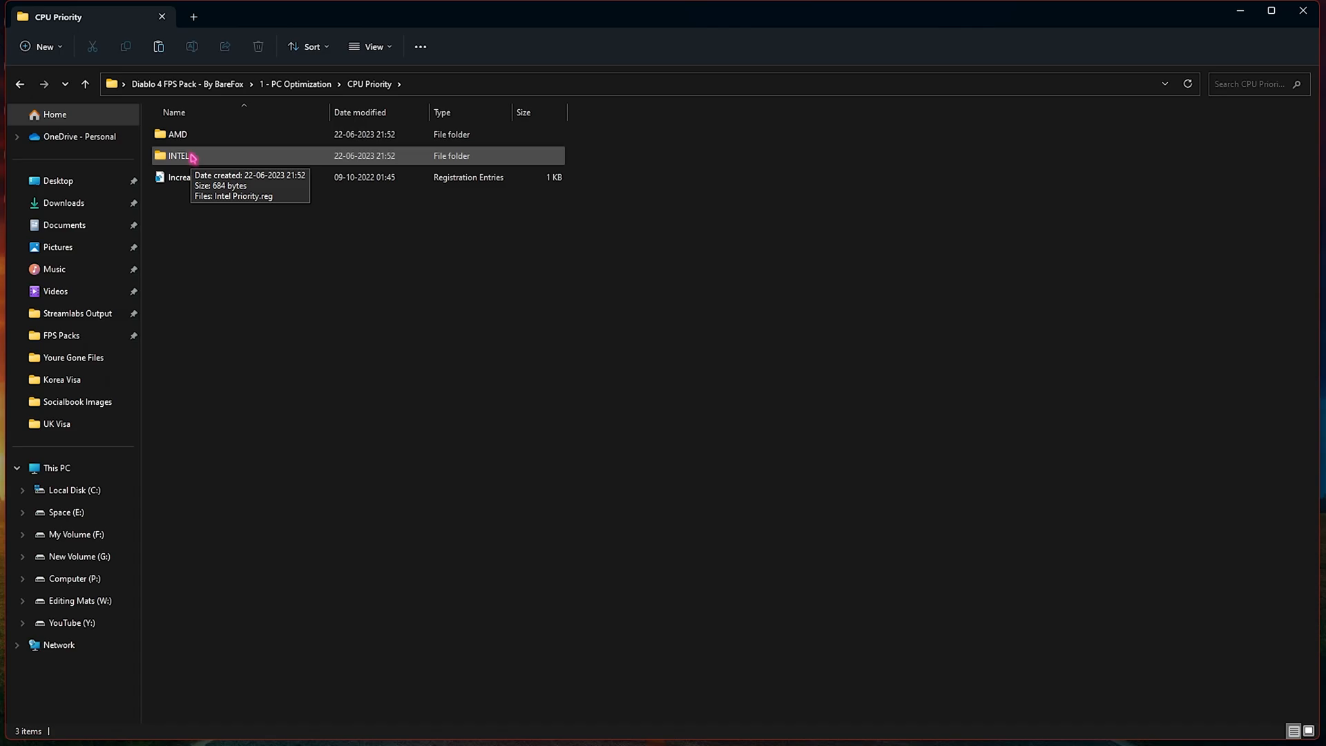
{"action": "key", "text": "super"}
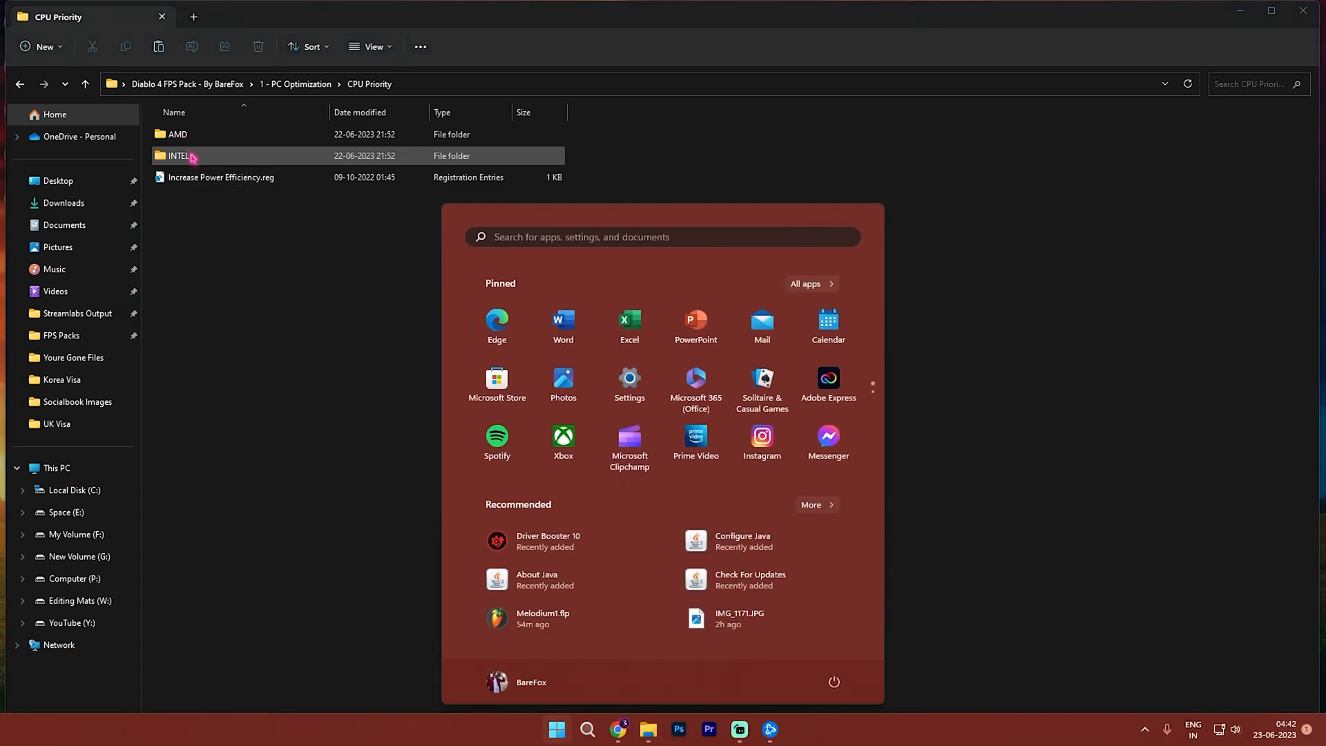
{"action": "type", "text": "sys"}
{"action": "key", "text": "Down"}
{"action": "key", "text": "Return"}
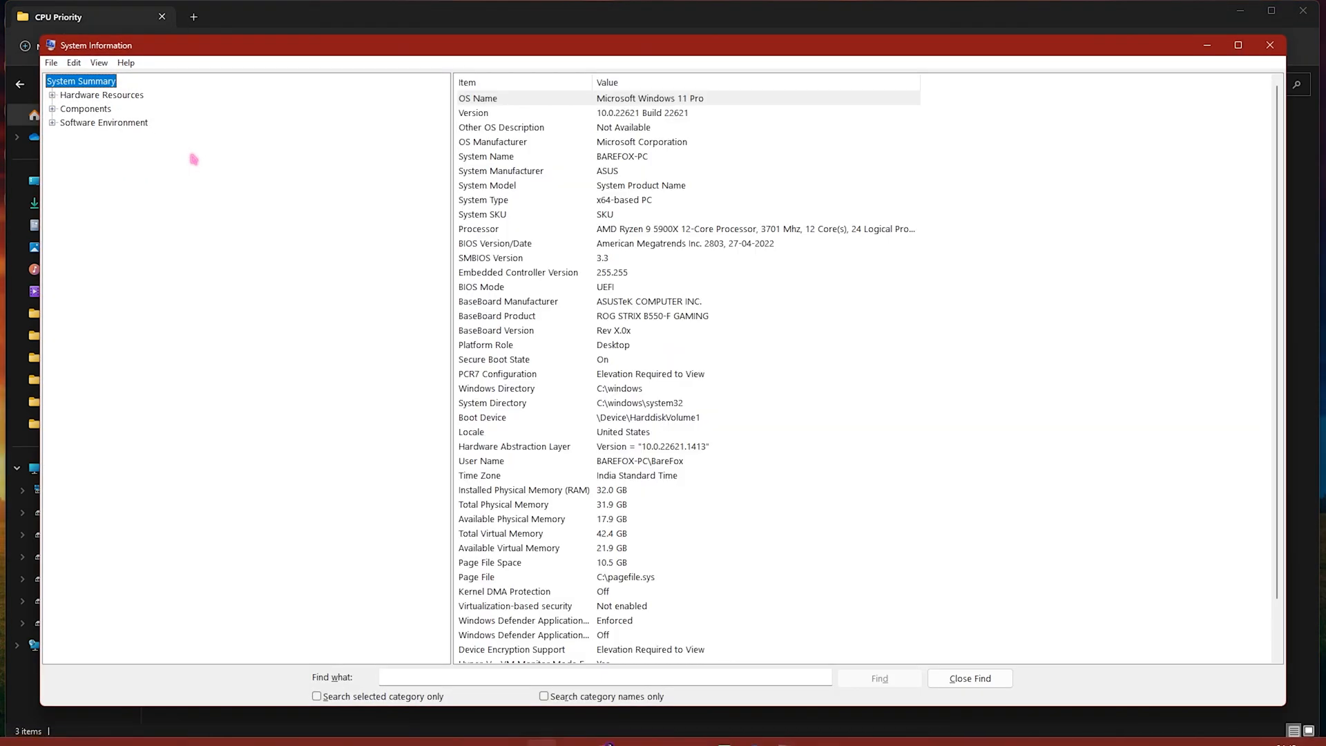
{"action": "left_click", "coordinate": [498, 228]}
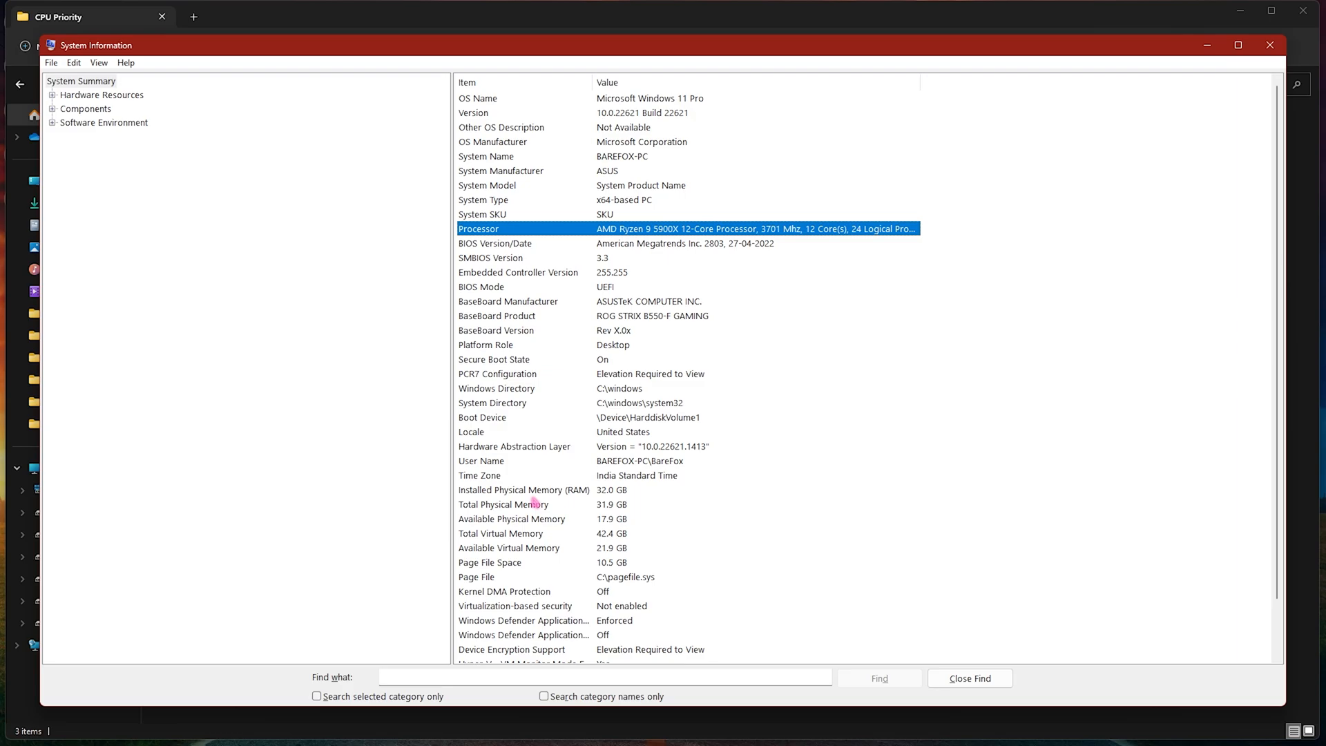
{"action": "left_click", "coordinate": [504, 494]}
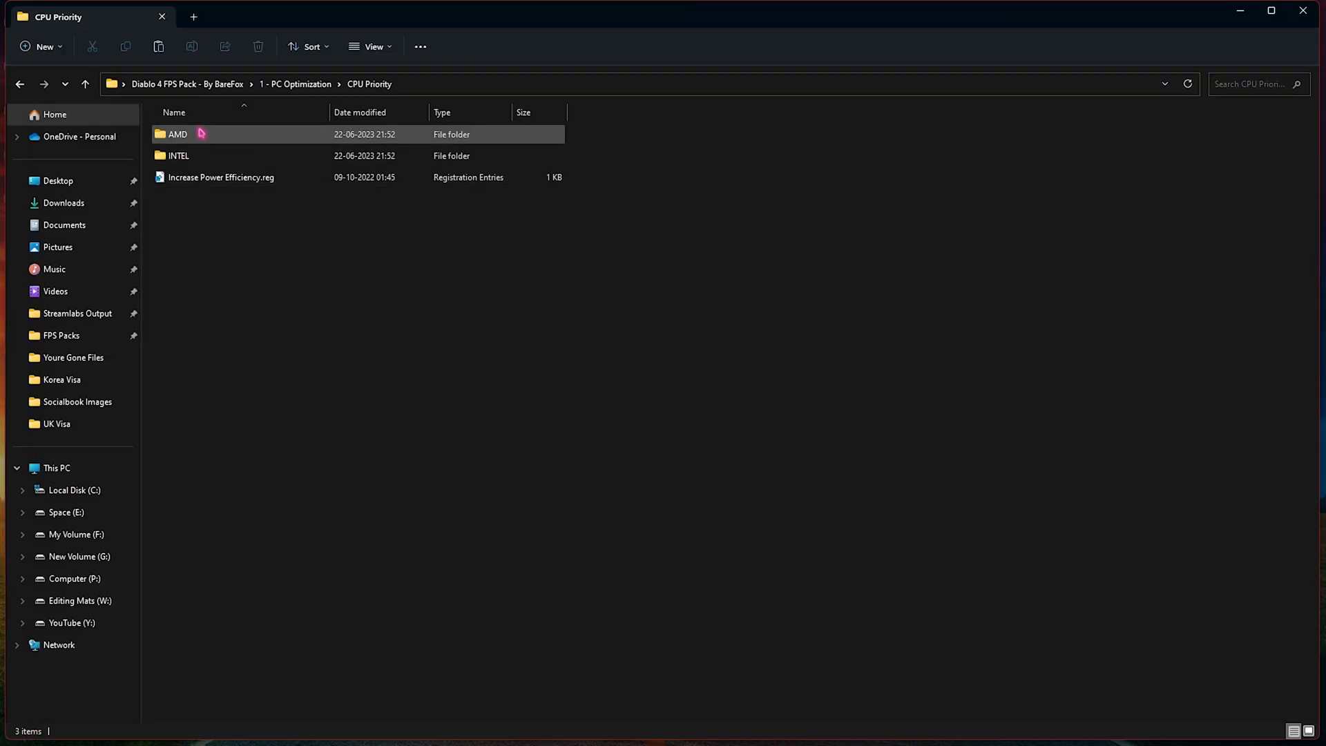
- Look inside the AMD and INTEL CPU Priority folders
{"action": "double_click", "coordinate": [201, 134]}
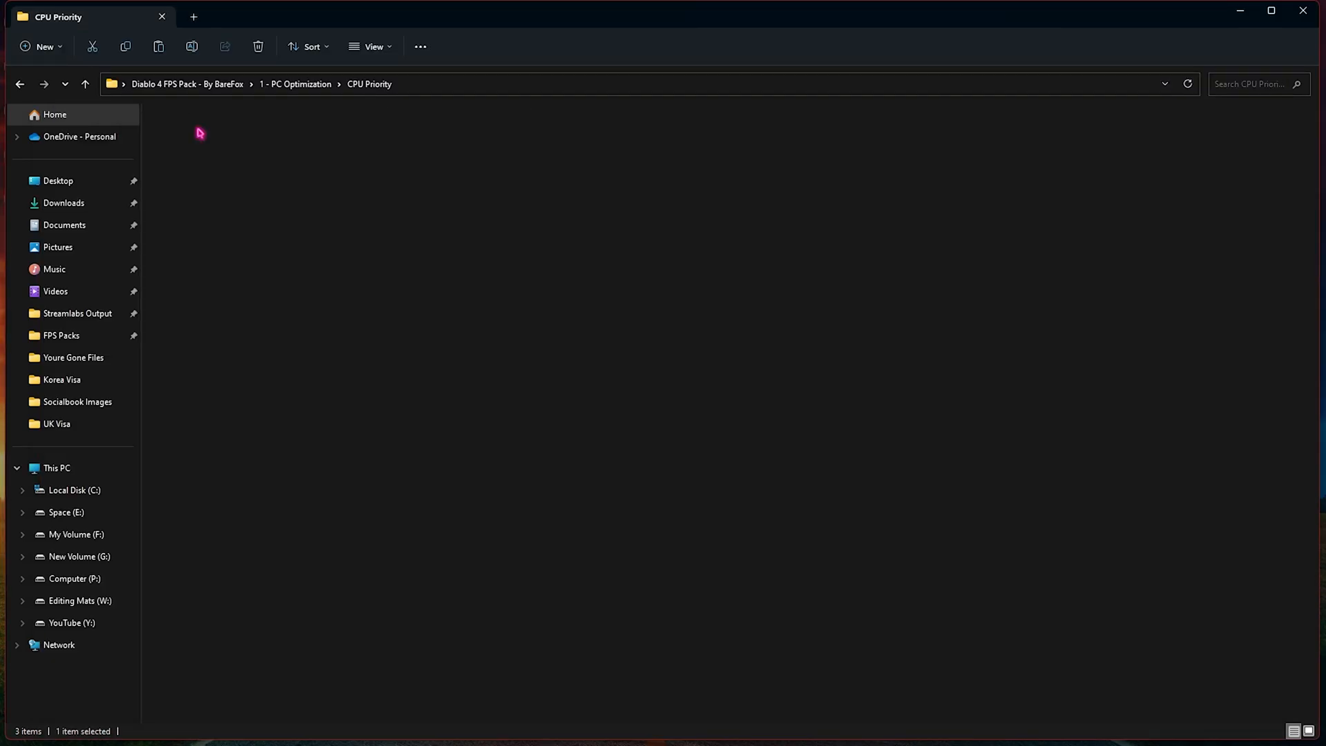
{"action": "left_click", "coordinate": [369, 84]}
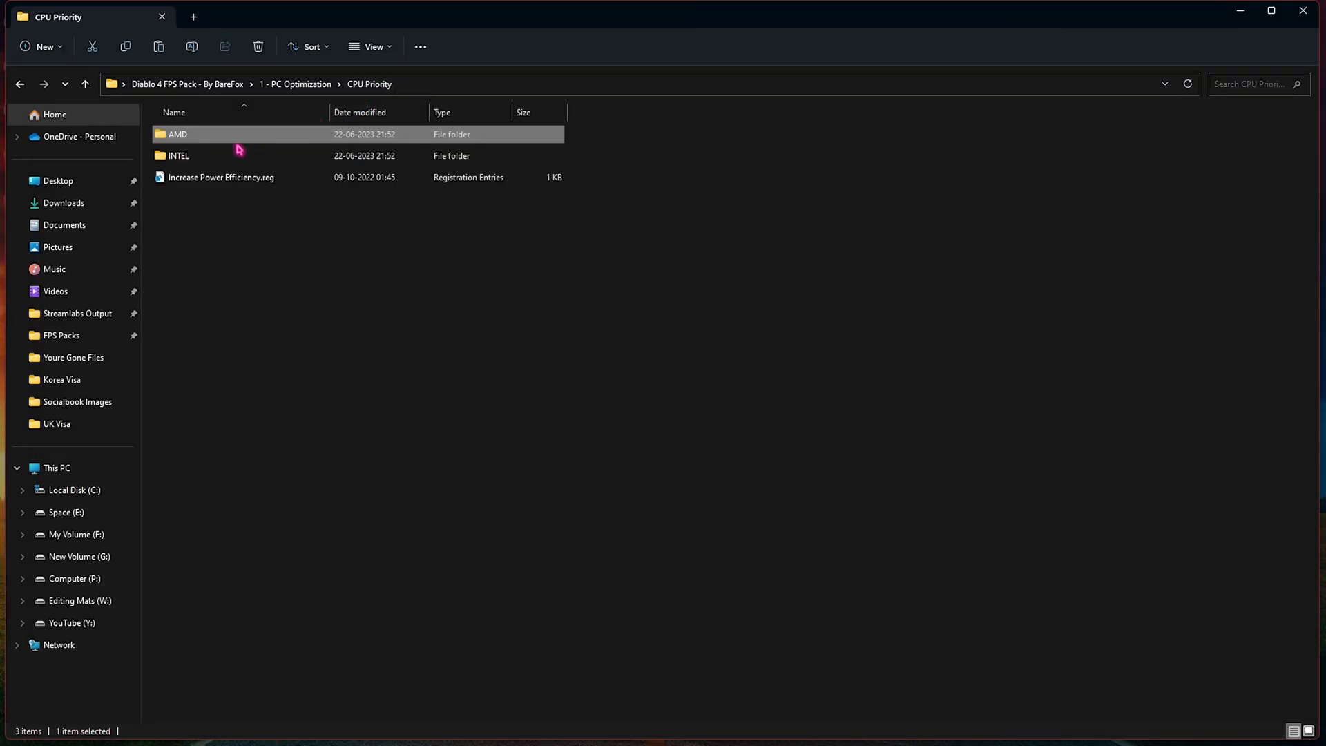
{"action": "double_click", "coordinate": [237, 149]}
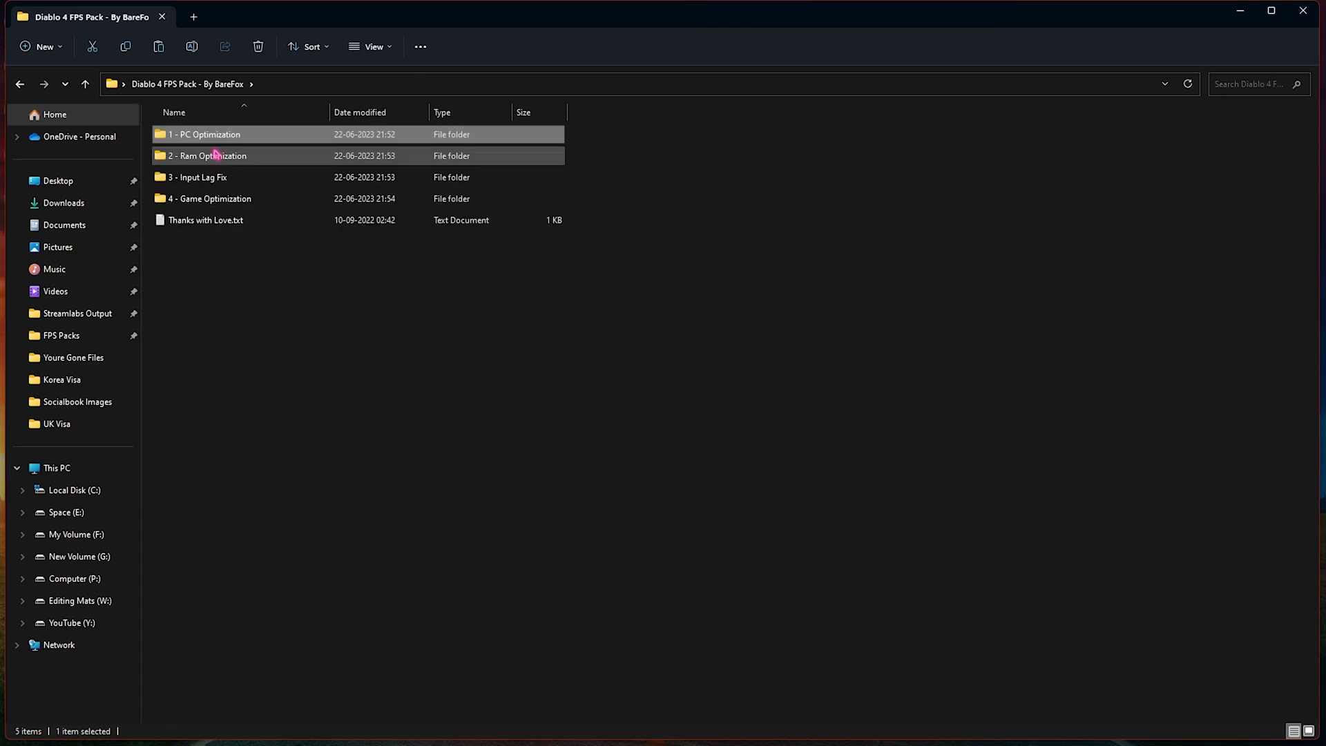
- Review the 2 - Ram Optimization registry files, including 32GB Ram and Reset to Default
{"action": "double_click", "coordinate": [216, 155]}
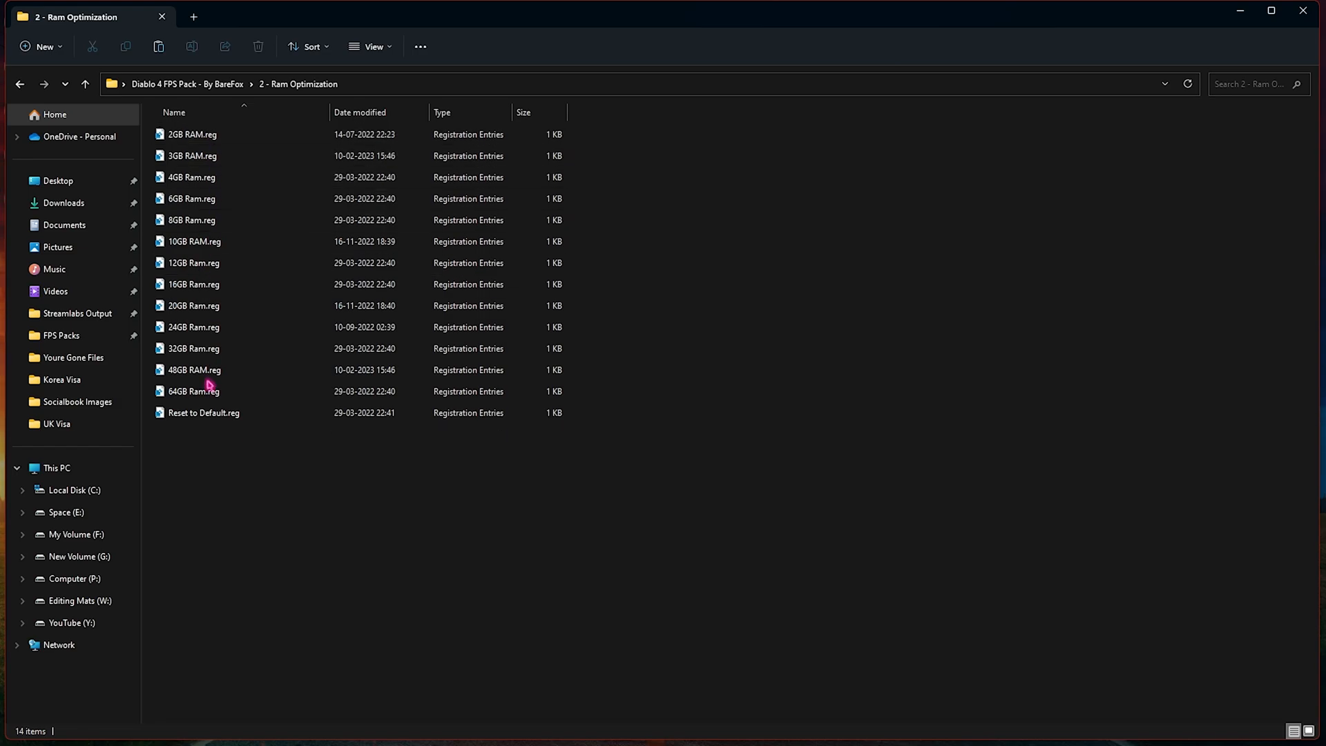
{"action": "left_click", "coordinate": [215, 350]}
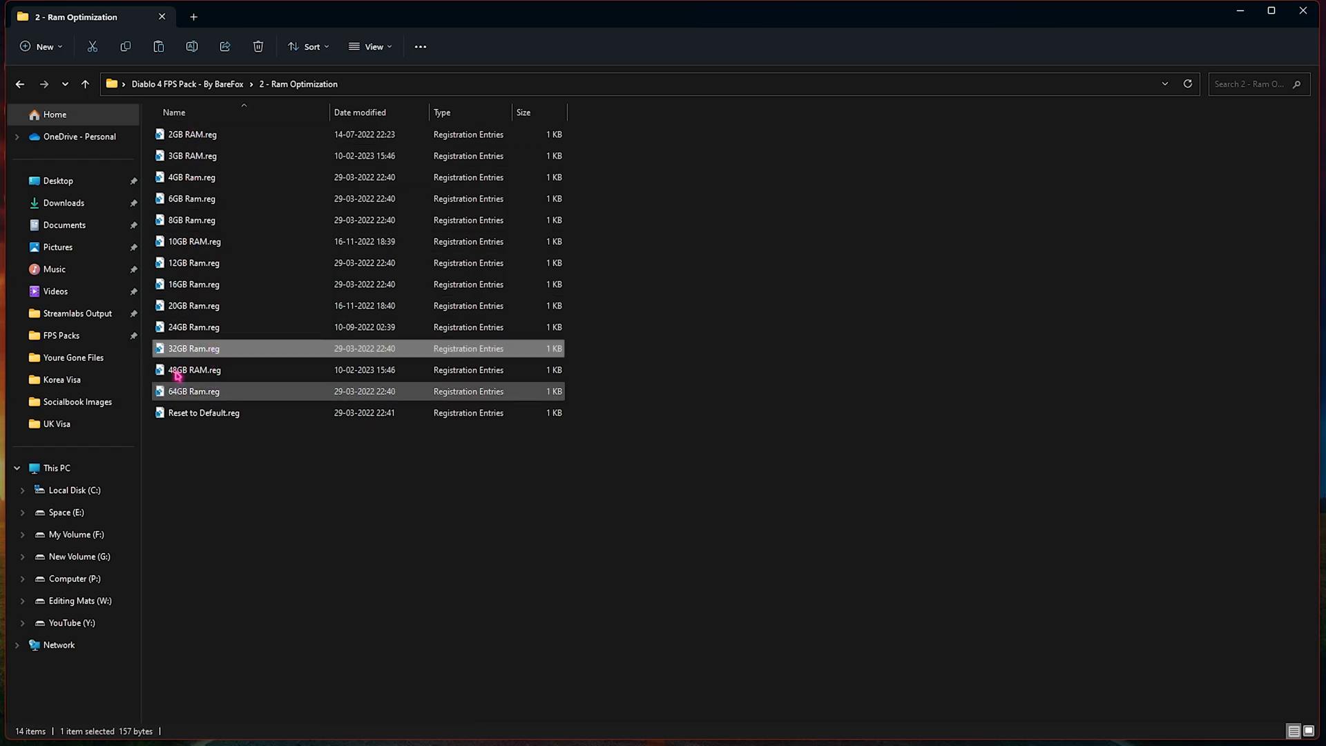
{"action": "left_click_drag", "start_coordinate": [624, 425], "coordinate": [483, 140]}
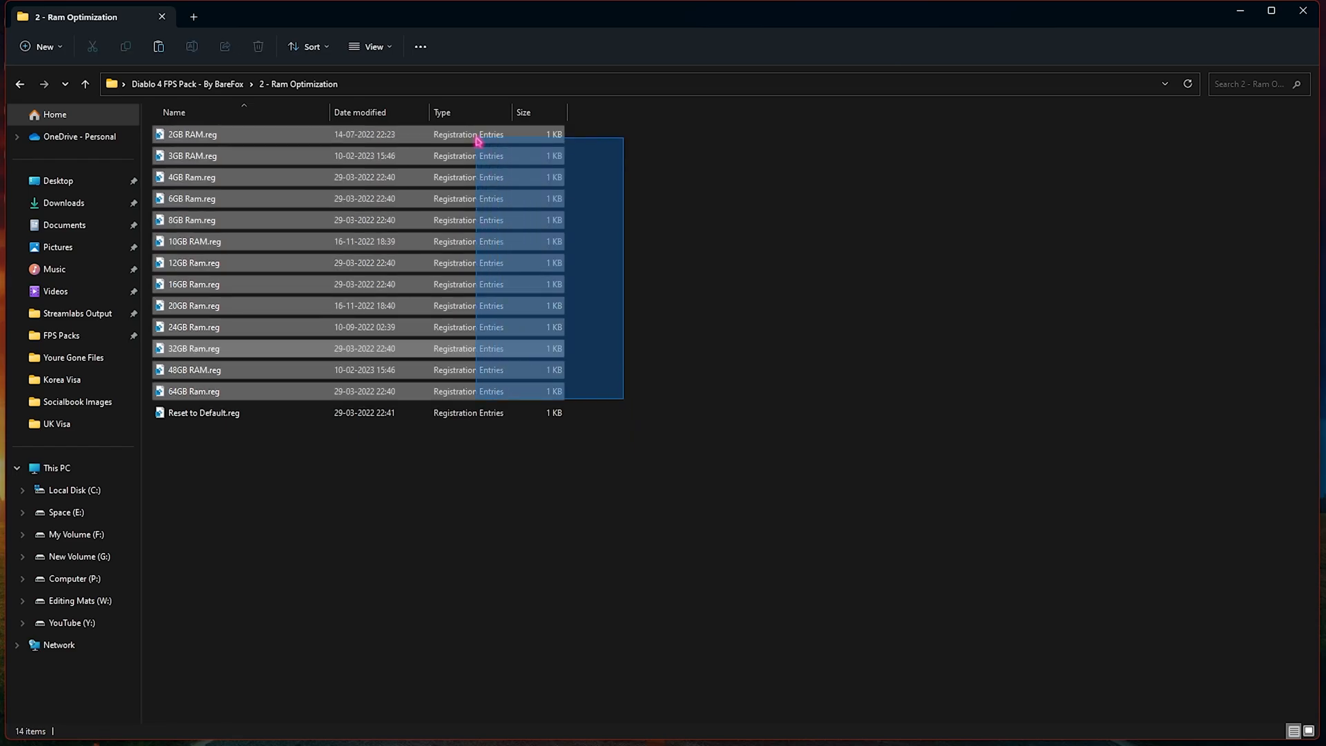
{"action": "left_click", "coordinate": [739, 291]}
{"action": "left_click", "coordinate": [232, 415]}
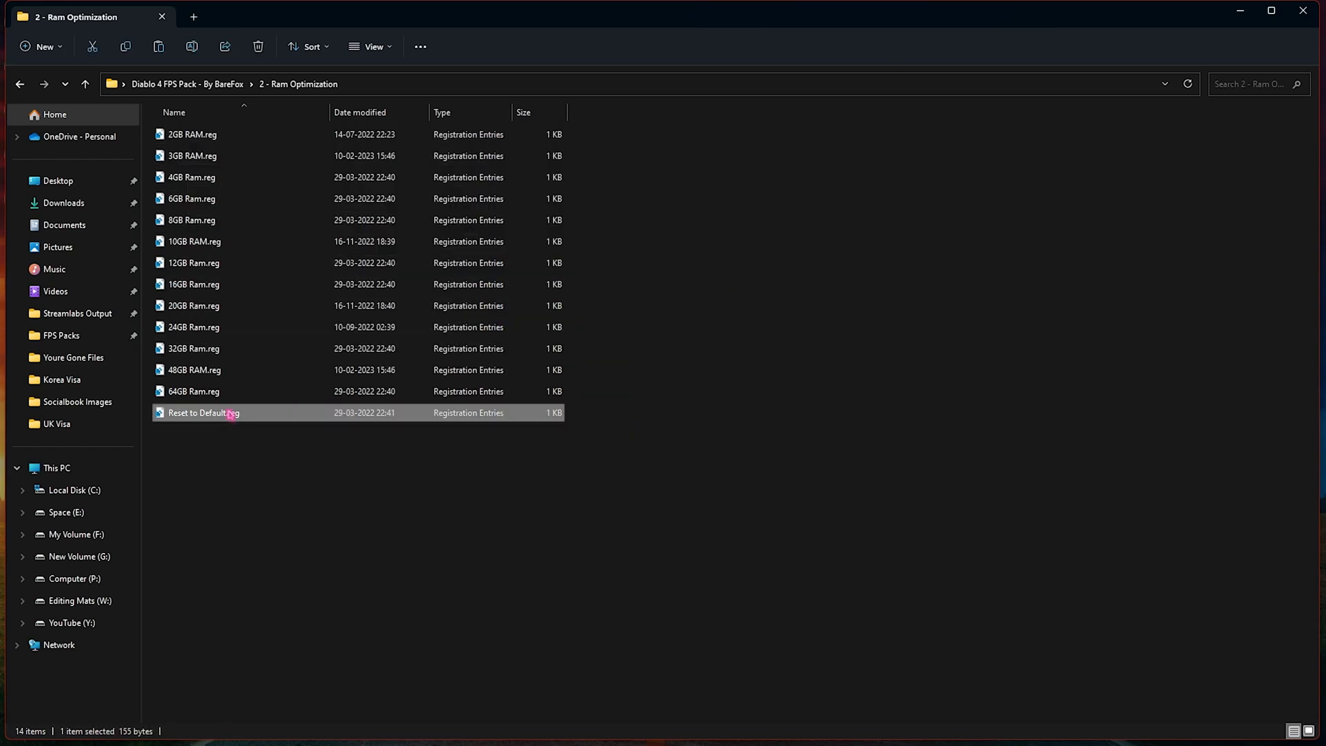
{"action": "key", "text": "BackSpace"}
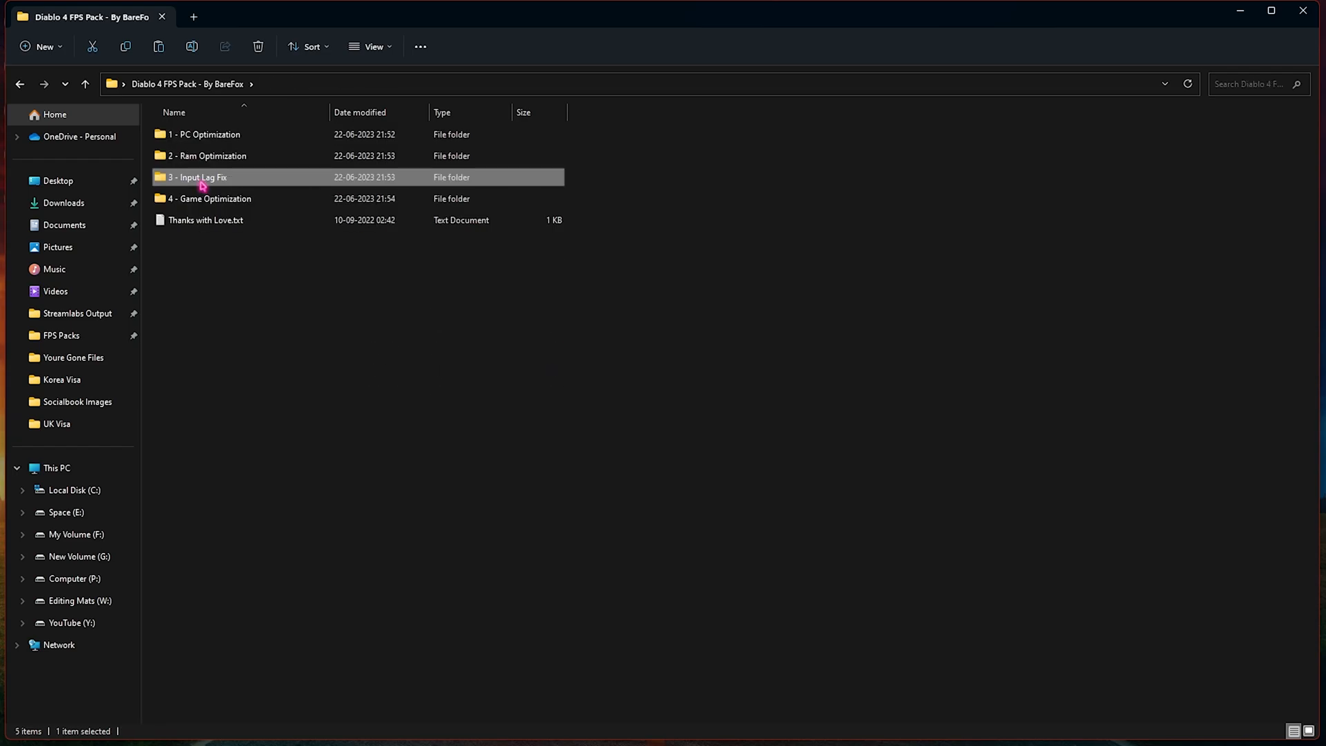
- Review the three registry files in the 3 - Input Lag Fix folder
{"action": "double_click", "coordinate": [193, 177]}
{"action": "left_click_drag", "start_coordinate": [208, 239], "coordinate": [226, 137]}
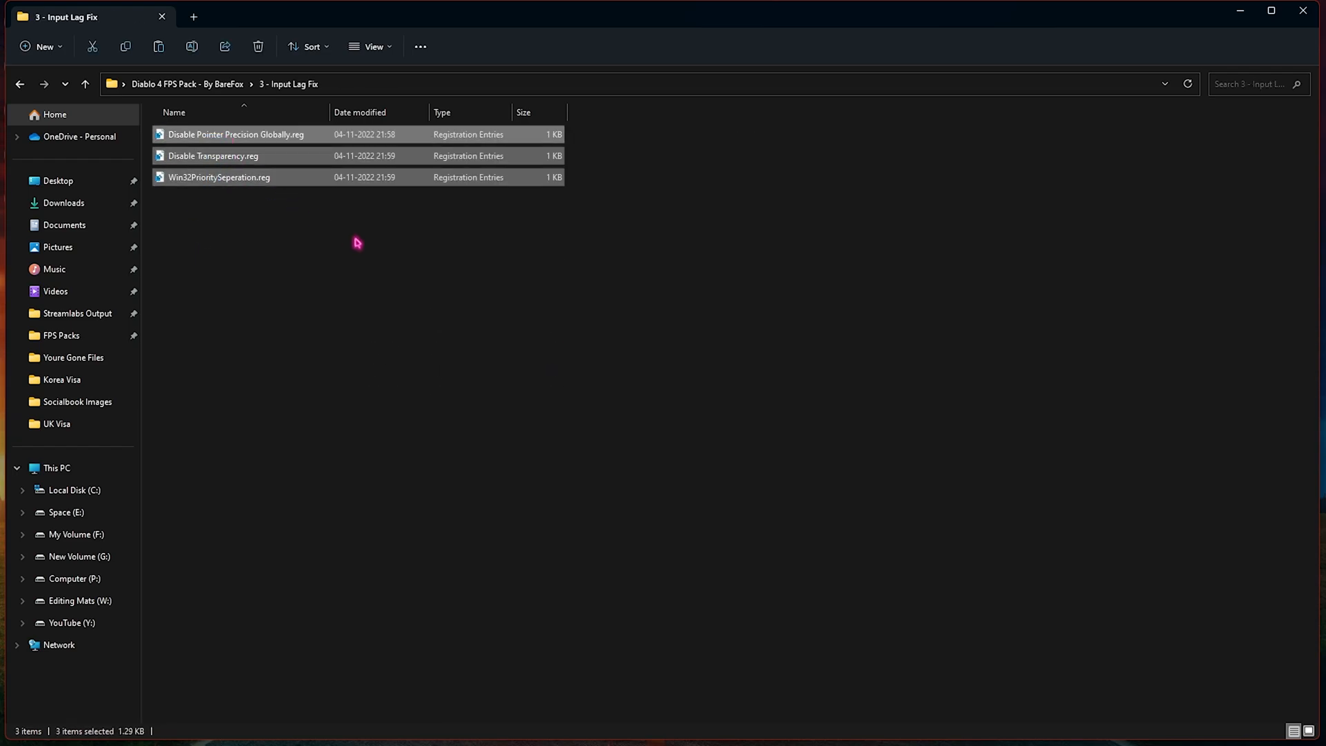
{"action": "left_click_drag", "start_coordinate": [466, 257], "coordinate": [298, 122]}
{"action": "left_click", "coordinate": [290, 237]}
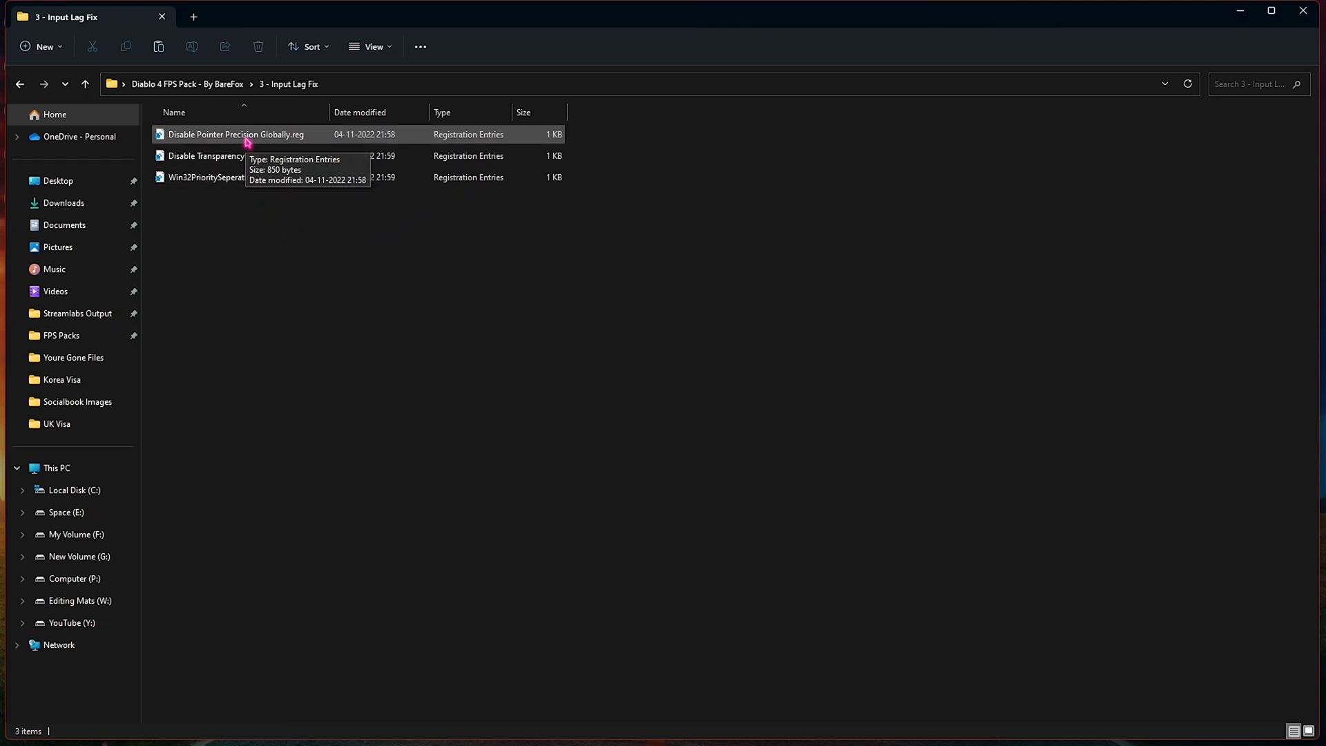
{"action": "left_click", "coordinate": [181, 83]}
- Browse 4 - Game Optimization and its Default Reg revert folder, then return to the main pack folder
{"action": "double_click", "coordinate": [223, 197]}
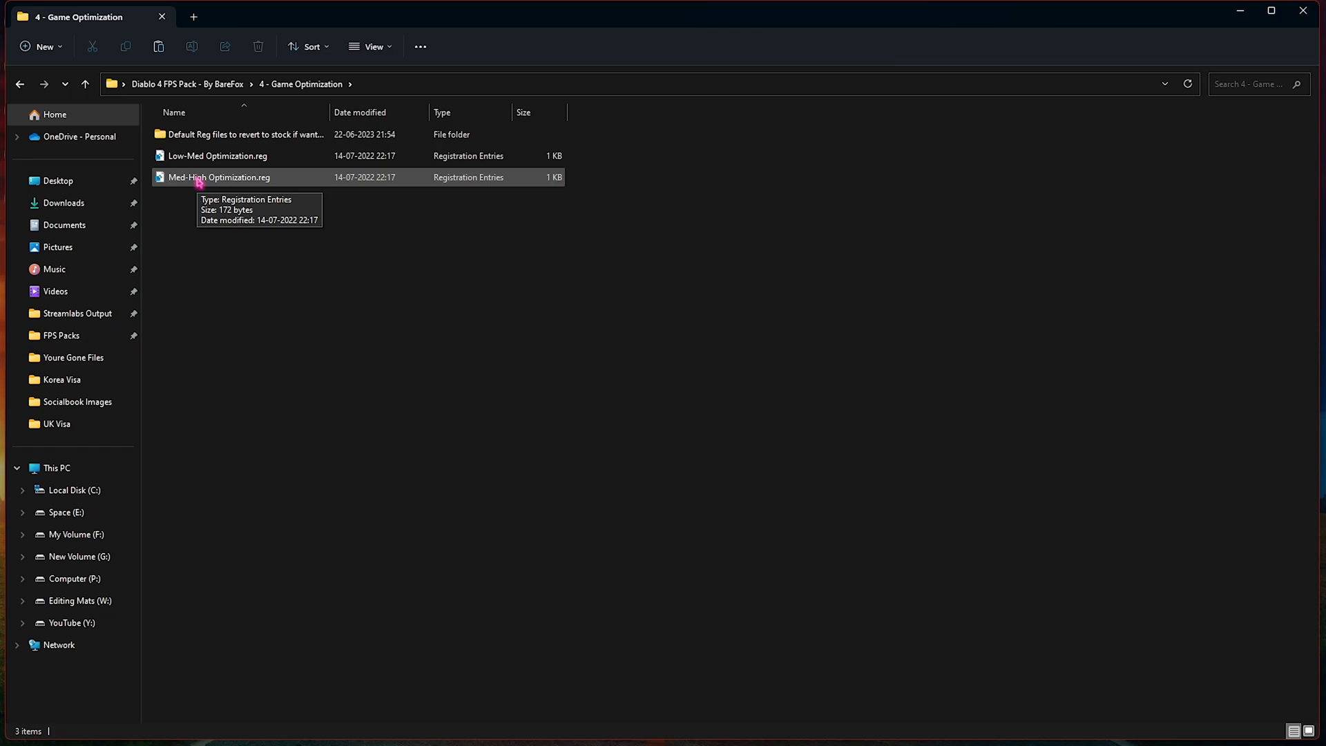
{"action": "double_click", "coordinate": [222, 136]}
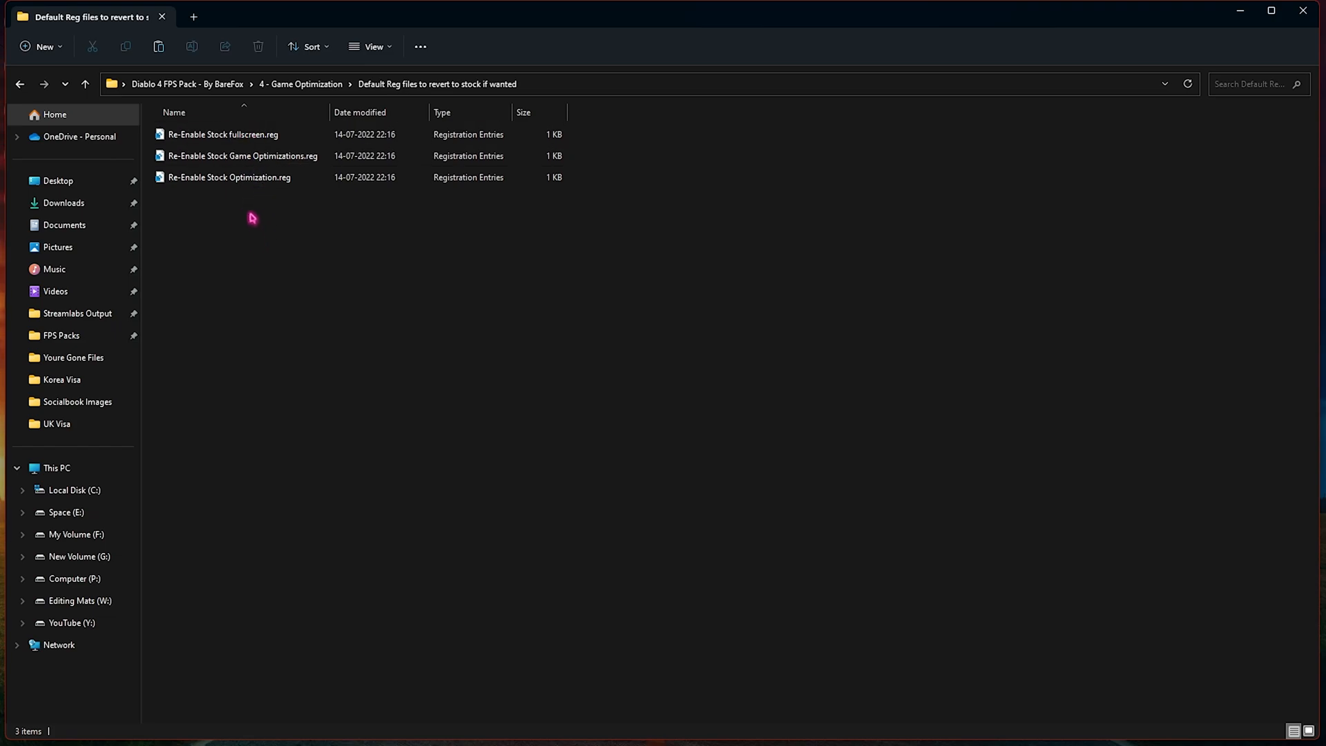
{"action": "key", "text": "BackSpace"}
{"action": "key", "text": "BackSpace"}
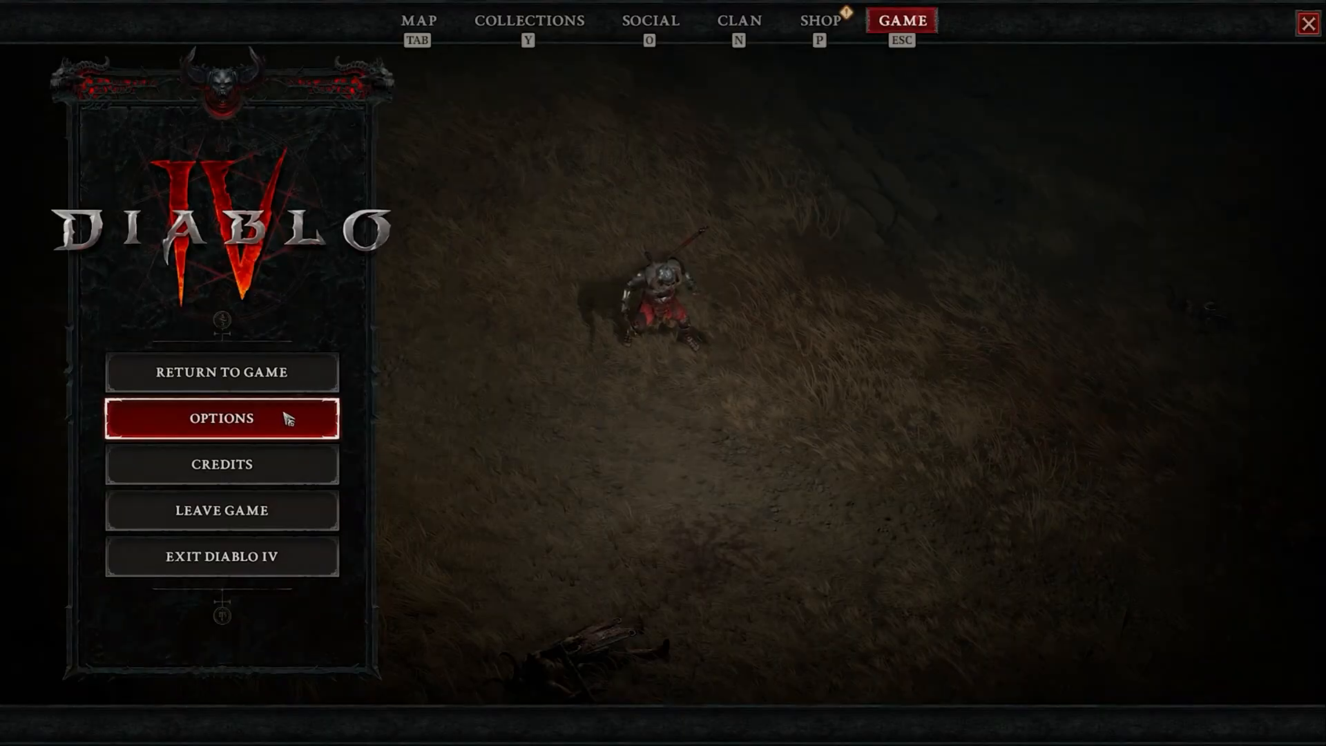
- Set Shadow Quality to Medium in the graphics options
{"action": "left_click", "coordinate": [227, 413]}
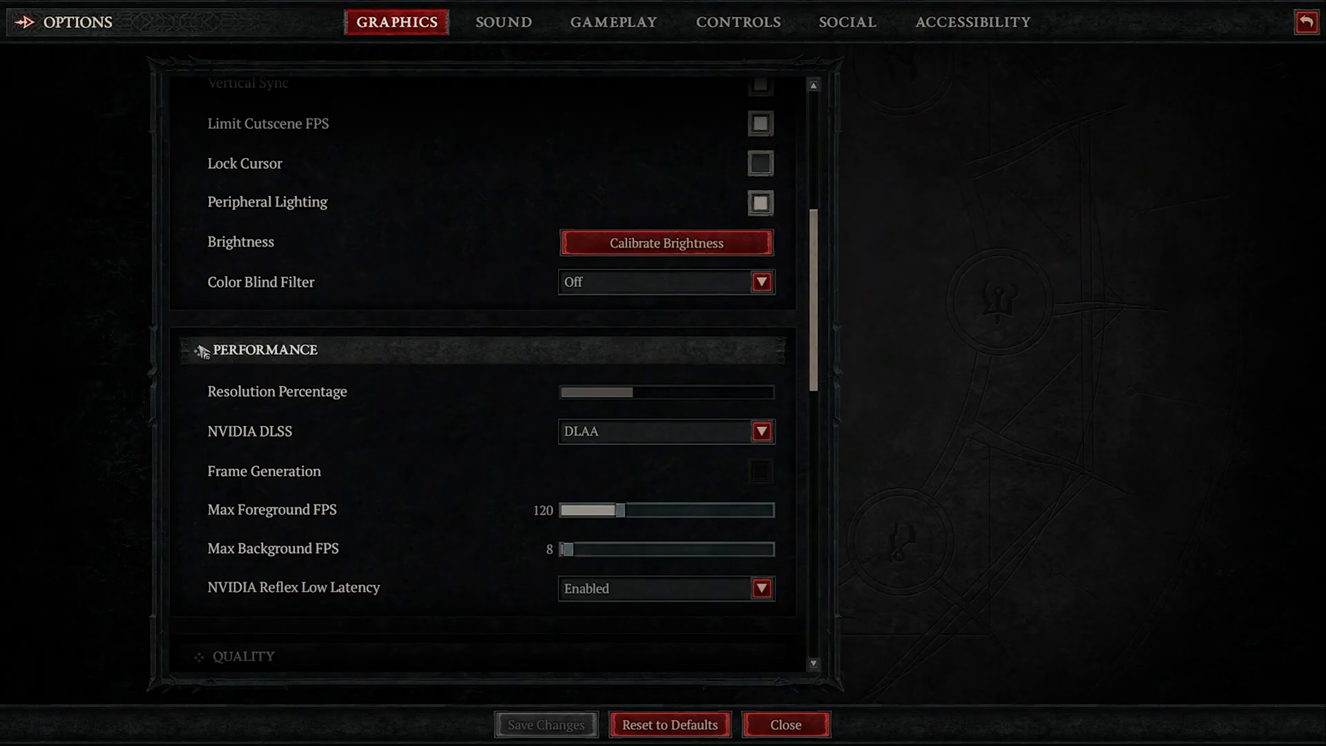
{"action": "mouse_move", "coordinate": [294, 434]}
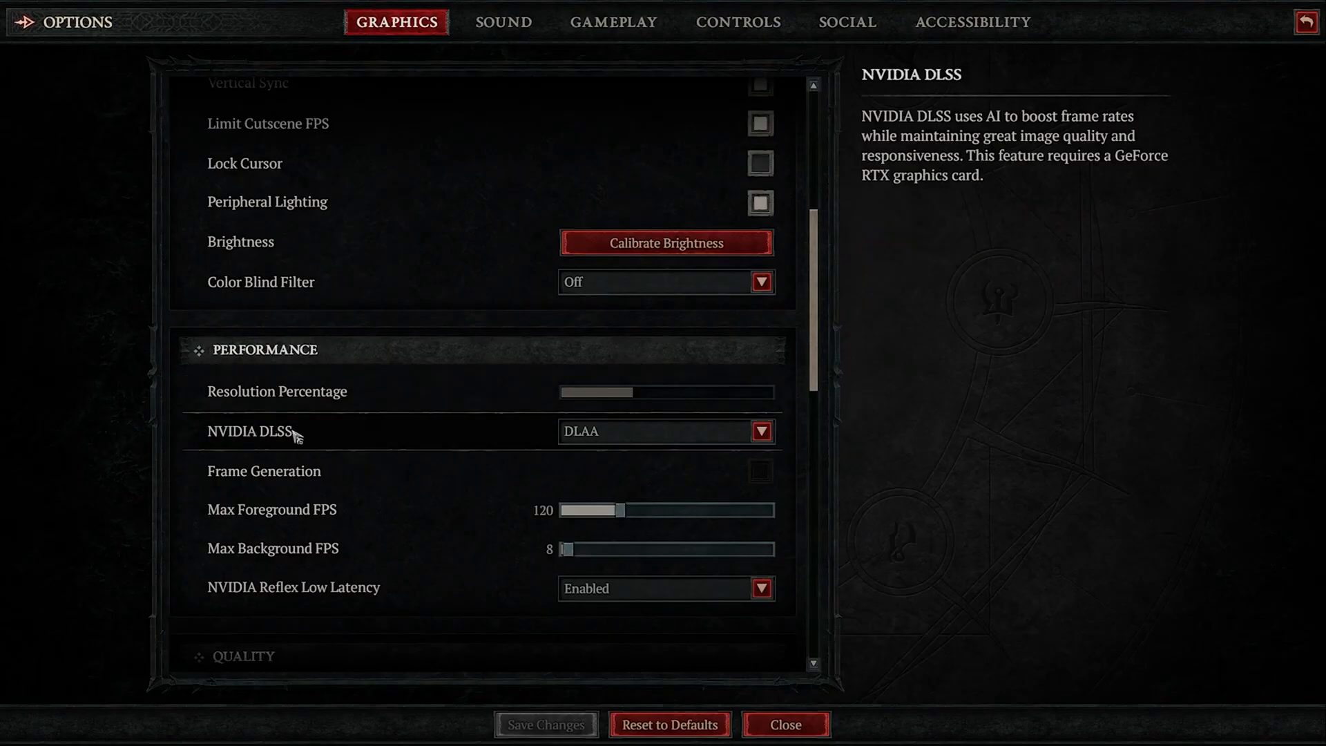
{"action": "scroll", "coordinate": [433, 456], "scroll_direction": "down", "scroll_amount": 3}
{"action": "scroll", "coordinate": [434, 456], "scroll_direction": "down", "scroll_amount": 3}
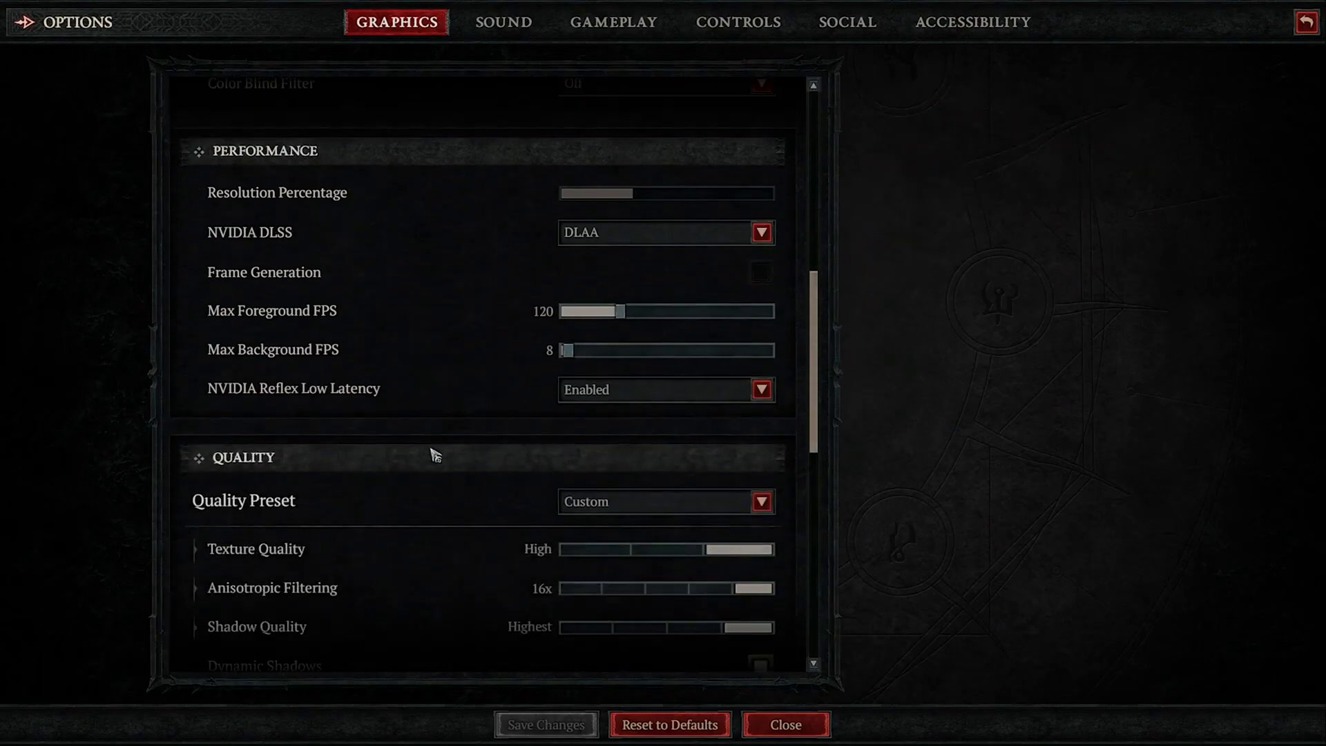
{"action": "scroll", "coordinate": [508, 445], "scroll_direction": "down", "scroll_amount": 3}
{"action": "scroll", "coordinate": [642, 436], "scroll_direction": "down", "scroll_amount": 2}
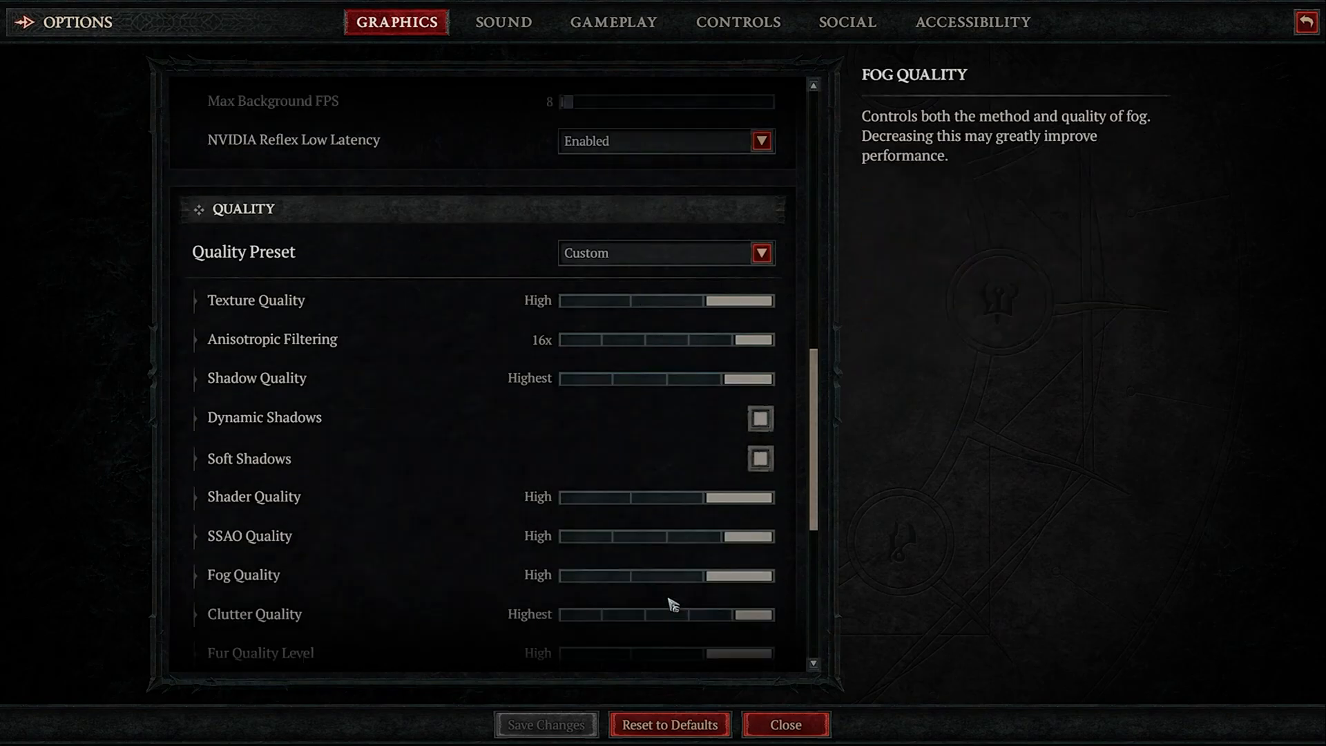
{"action": "scroll", "coordinate": [663, 519], "scroll_direction": "down", "scroll_amount": 3}
{"action": "scroll", "coordinate": [679, 580], "scroll_direction": "down", "scroll_amount": 2}
{"action": "scroll", "coordinate": [679, 585], "scroll_direction": "down", "scroll_amount": 2}
{"action": "scroll", "coordinate": [679, 585], "scroll_direction": "down", "scroll_amount": 1}
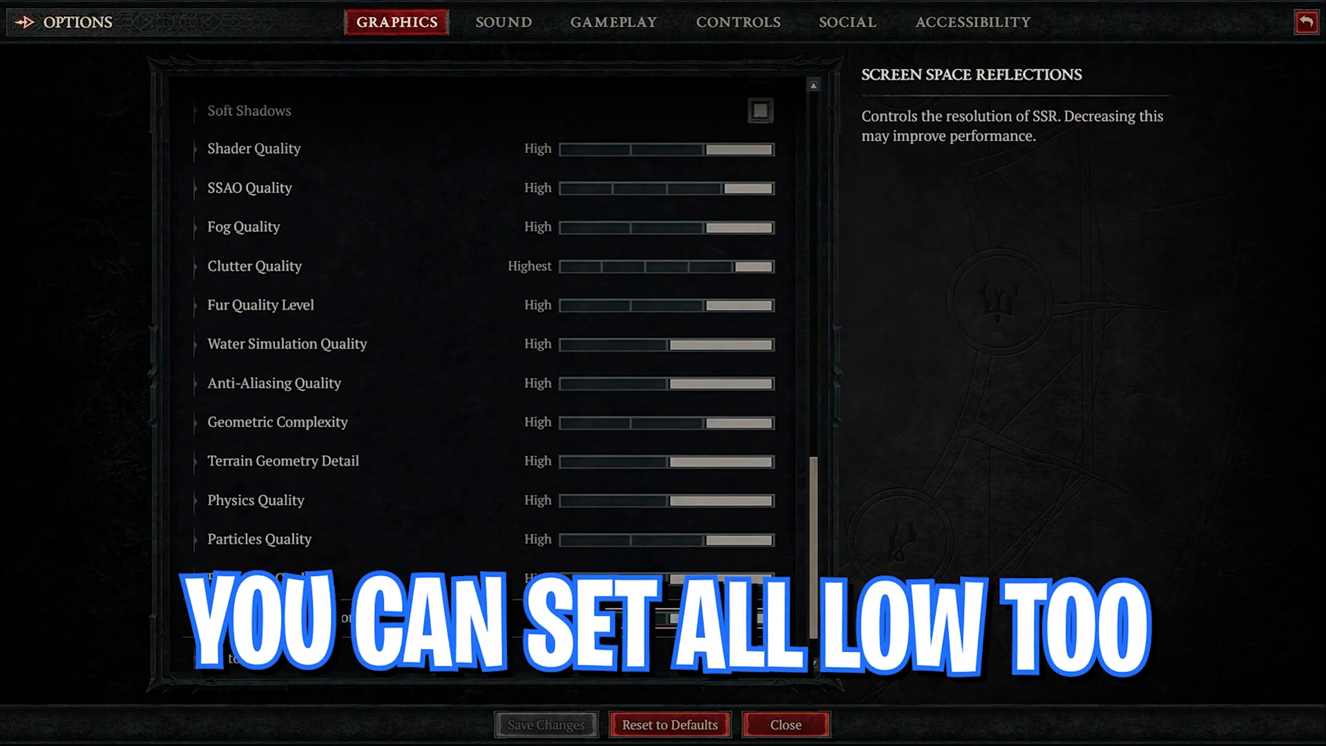
{"action": "scroll", "coordinate": [679, 586], "scroll_direction": "down", "scroll_amount": 1}
{"action": "scroll", "coordinate": [679, 586], "scroll_direction": "up", "scroll_amount": 2}
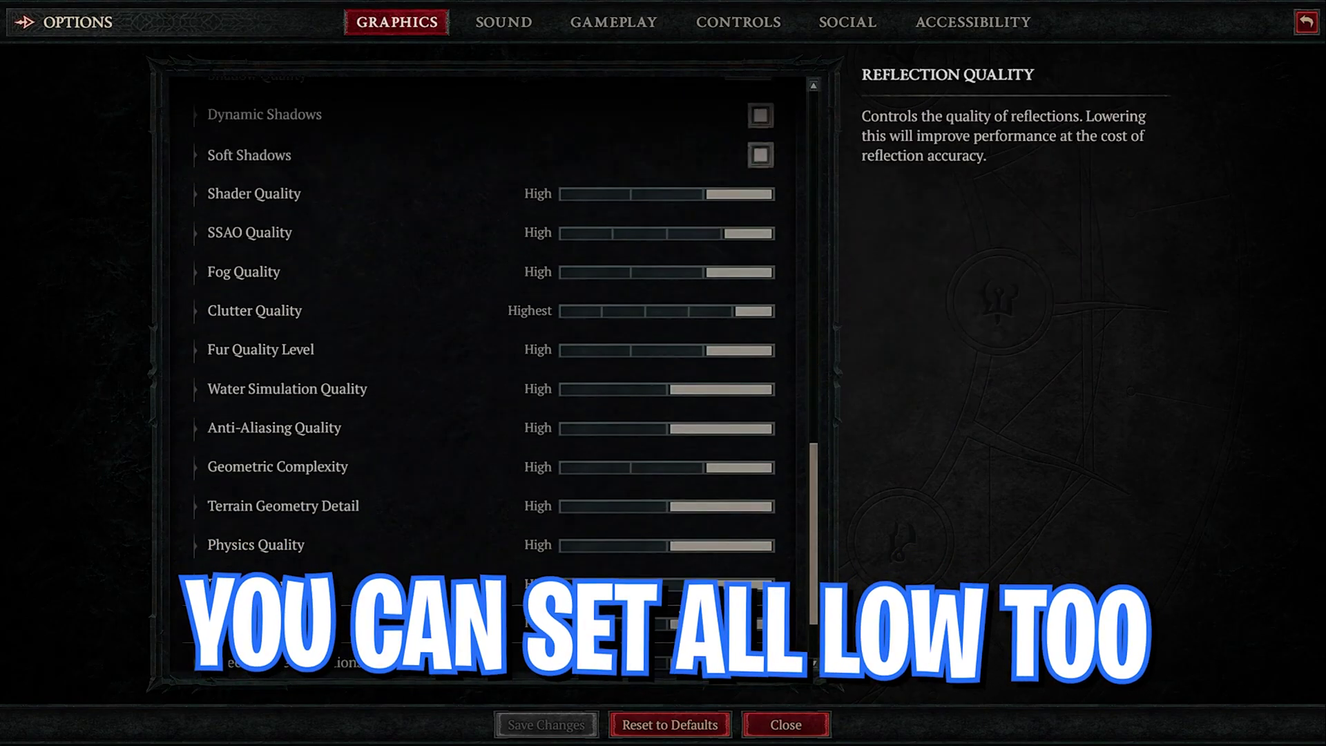
{"action": "scroll", "coordinate": [641, 580], "scroll_direction": "up", "scroll_amount": 3}
{"action": "scroll", "coordinate": [641, 581], "scroll_direction": "up", "scroll_amount": 2}
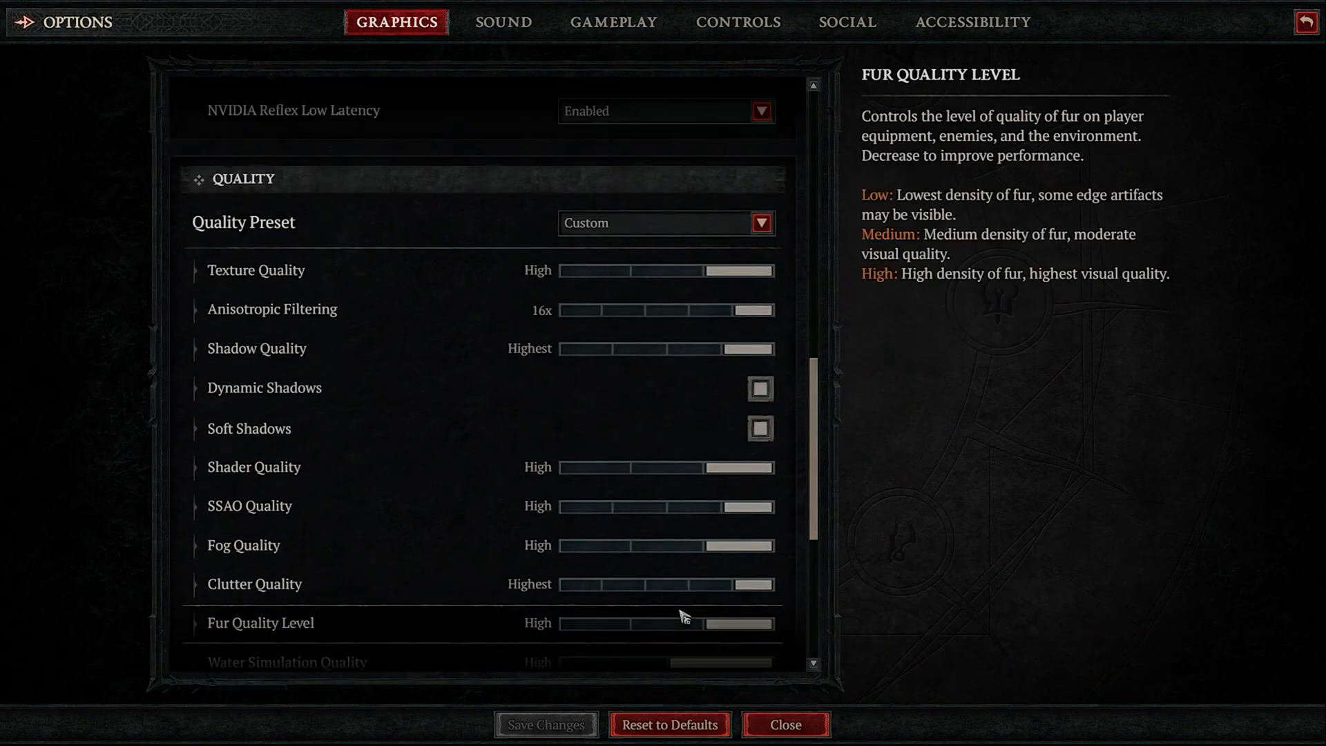
{"action": "left_click", "coordinate": [642, 351]}
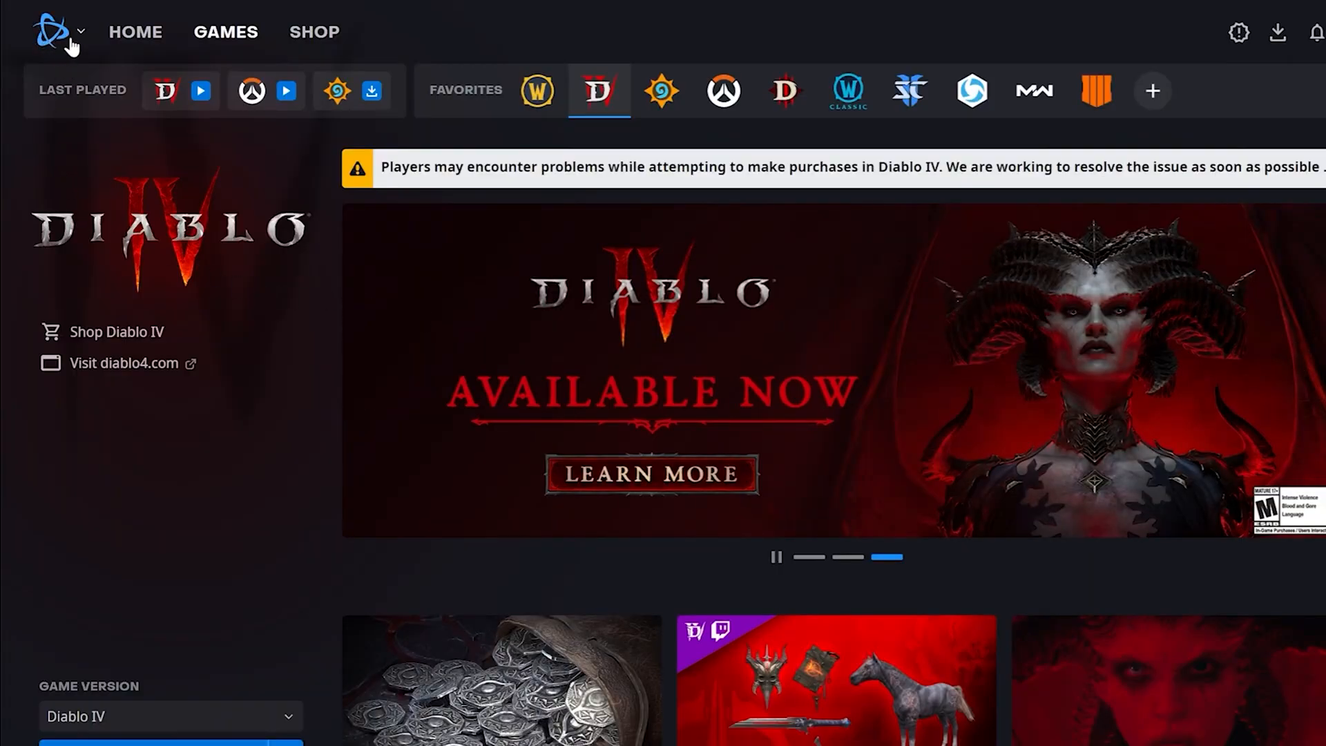
- Uncheck 'Use browser hardware acceleration' under Advanced Features in Battle.net settings
{"action": "left_click", "coordinate": [57, 33]}
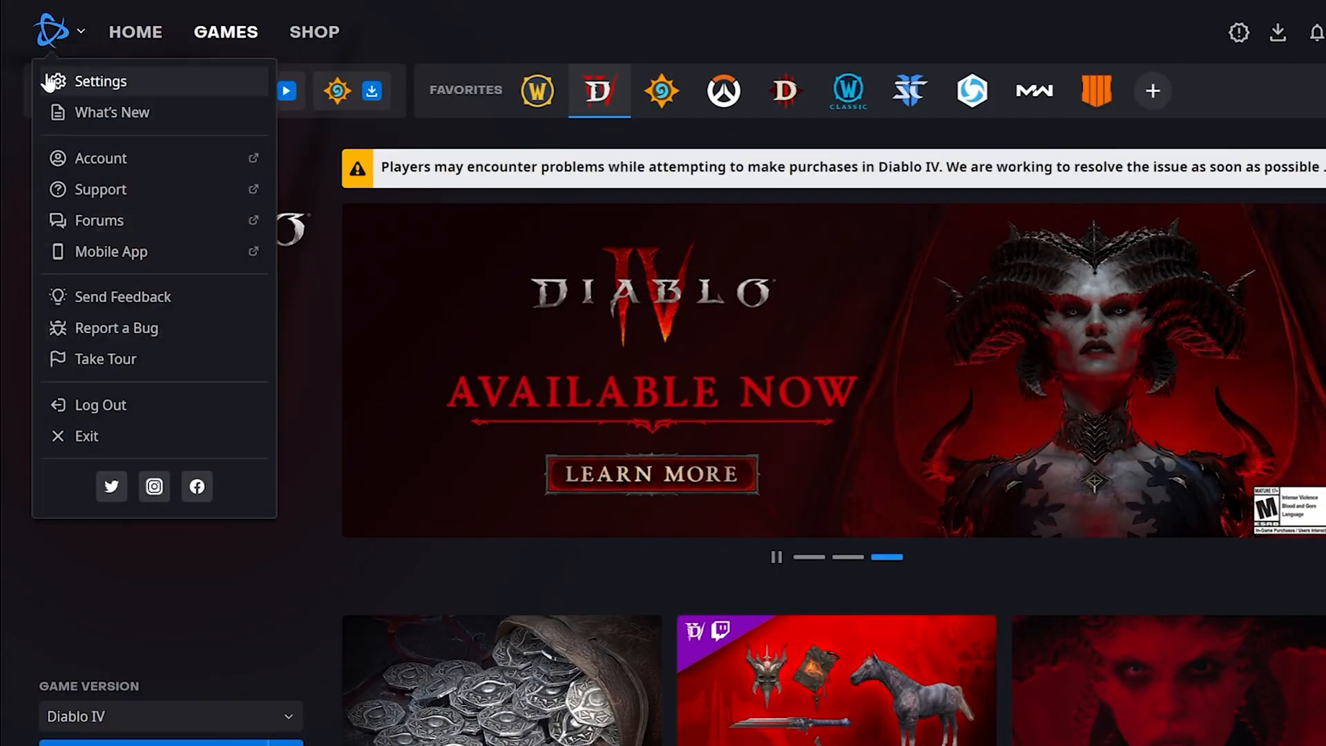
{"action": "left_click", "coordinate": [95, 83]}
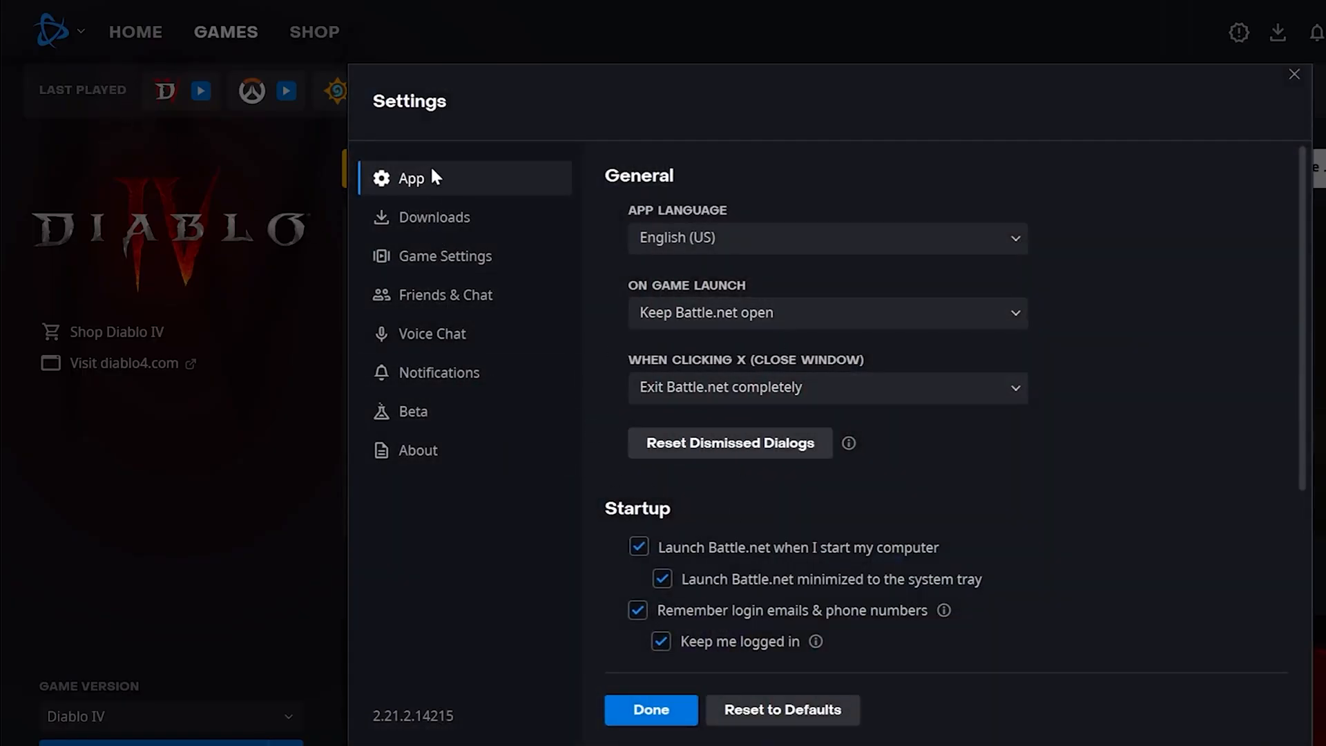
{"action": "scroll", "coordinate": [869, 456], "scroll_direction": "down", "scroll_amount": 3}
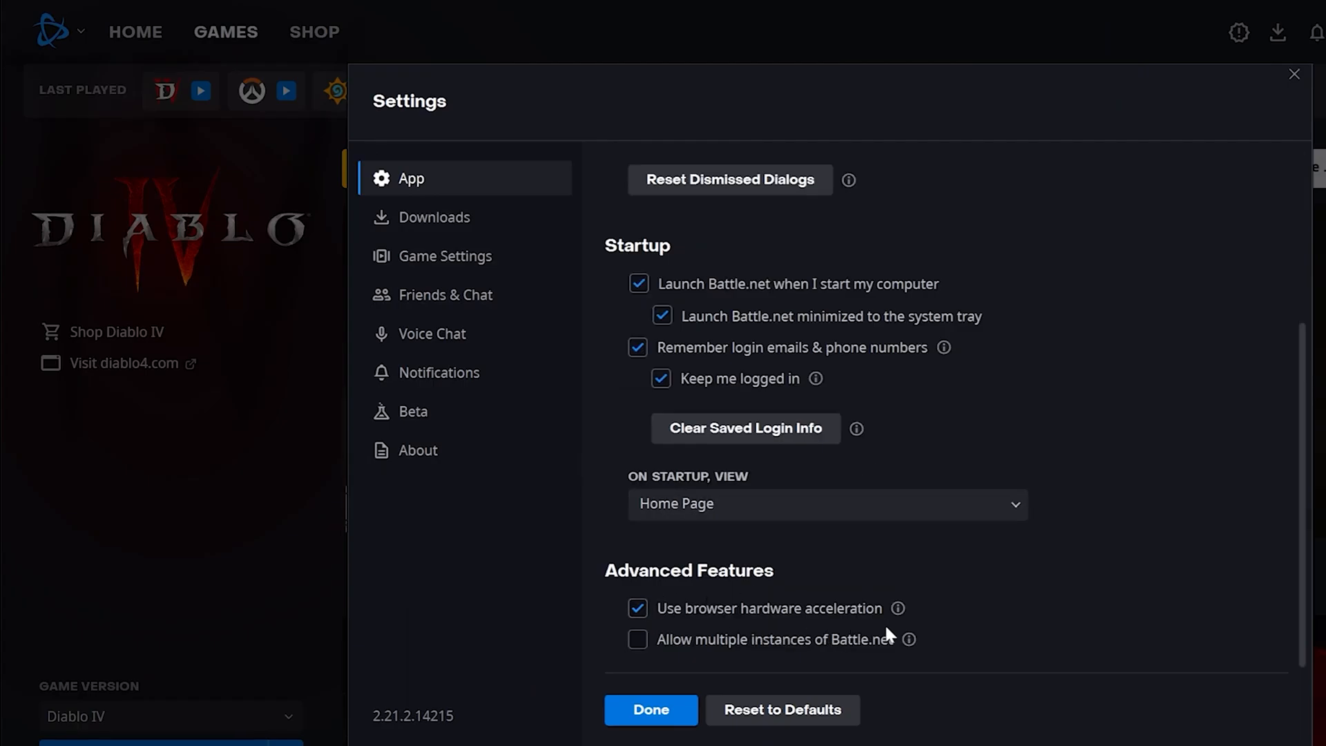
{"action": "left_click", "coordinate": [638, 609]}
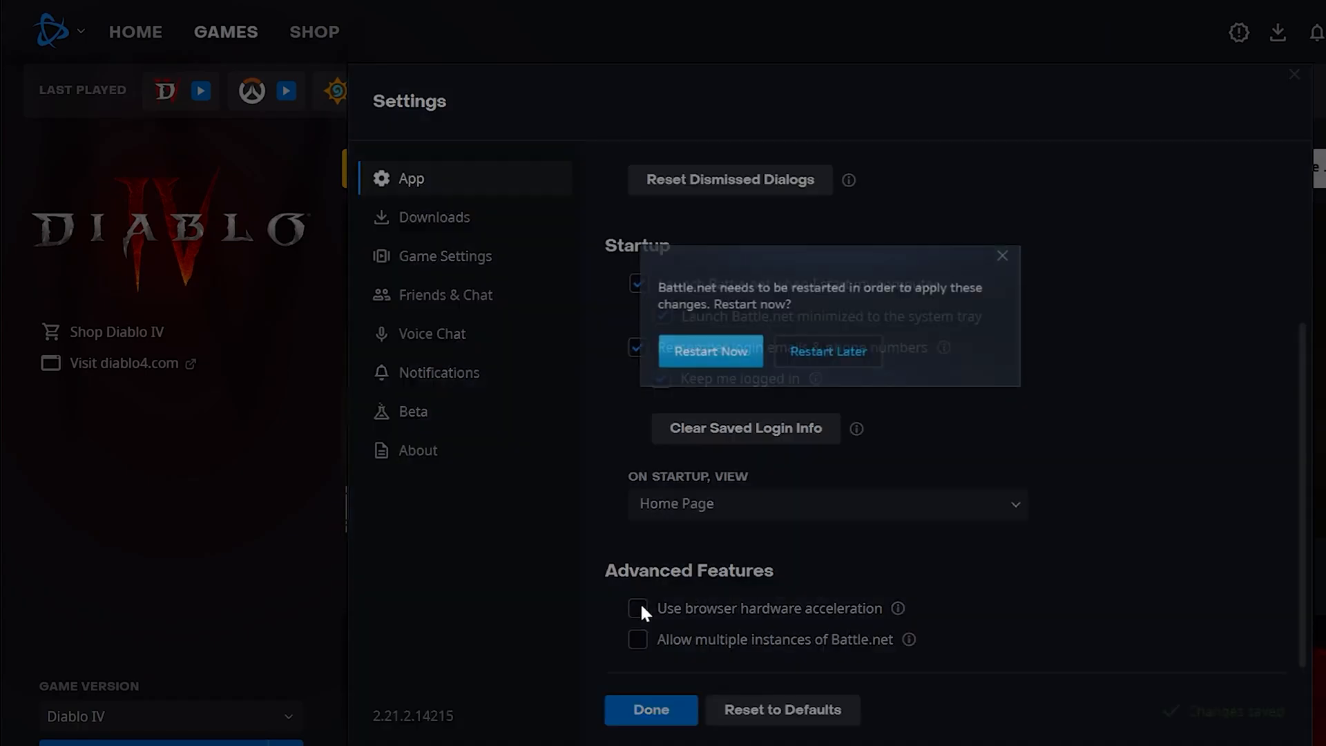